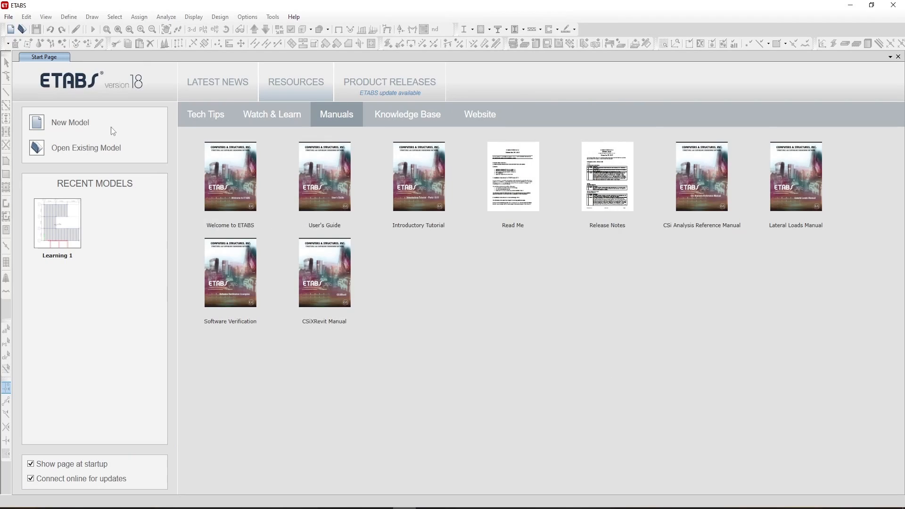
# Create a new model using built-in settings with U.S. Customary units, AISC14 section database, AISC 360-10 steel code and ACI 318-14 concrete code
pyautogui.click(56, 127)
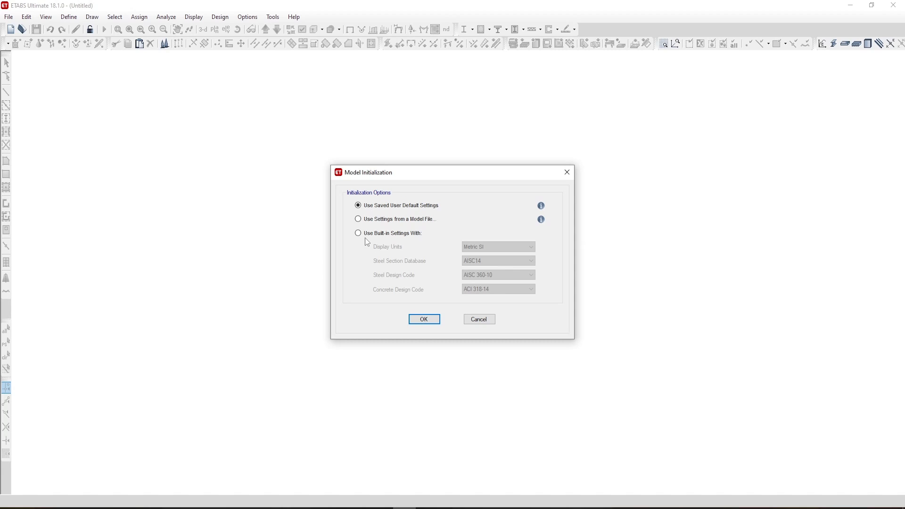
pyautogui.click(366, 233)
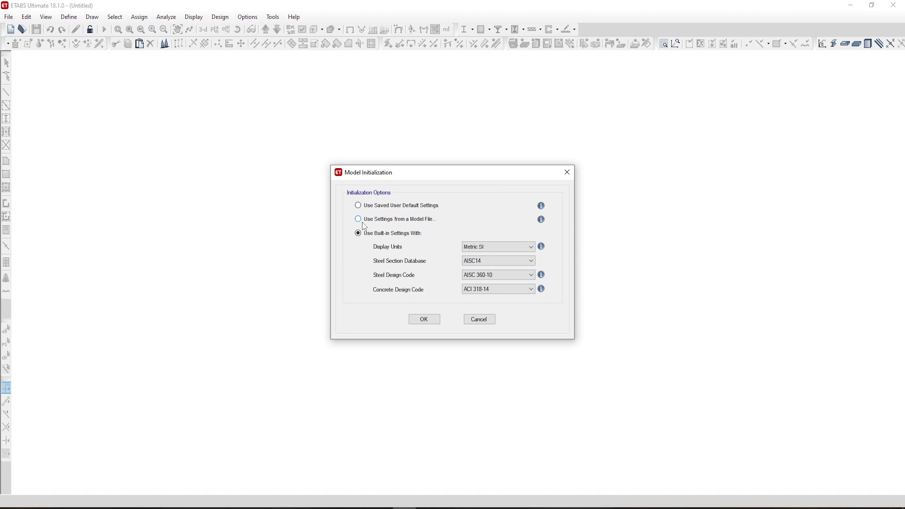
pyautogui.click(518, 248)
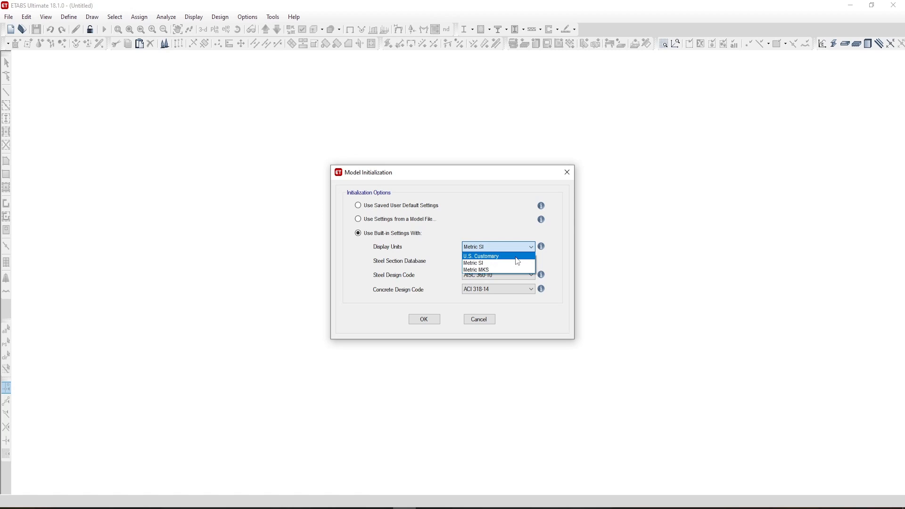
pyautogui.click(517, 256)
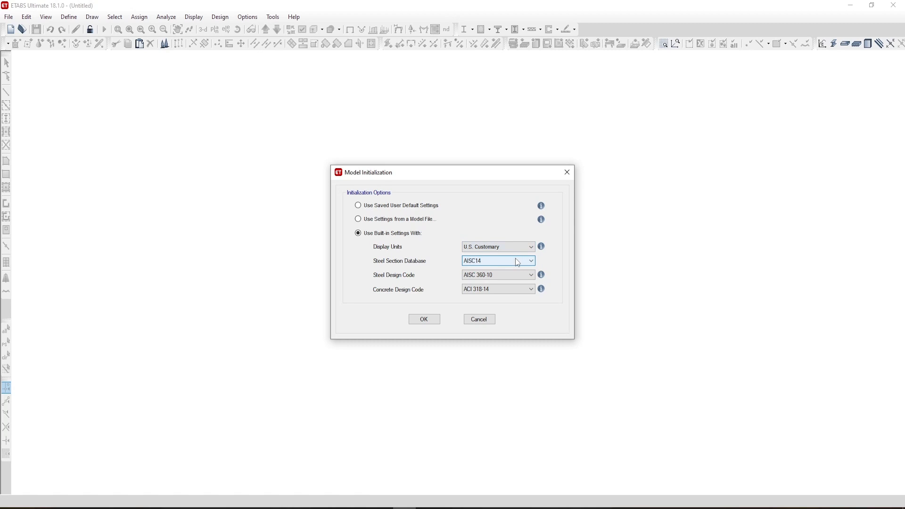
pyautogui.click(517, 262)
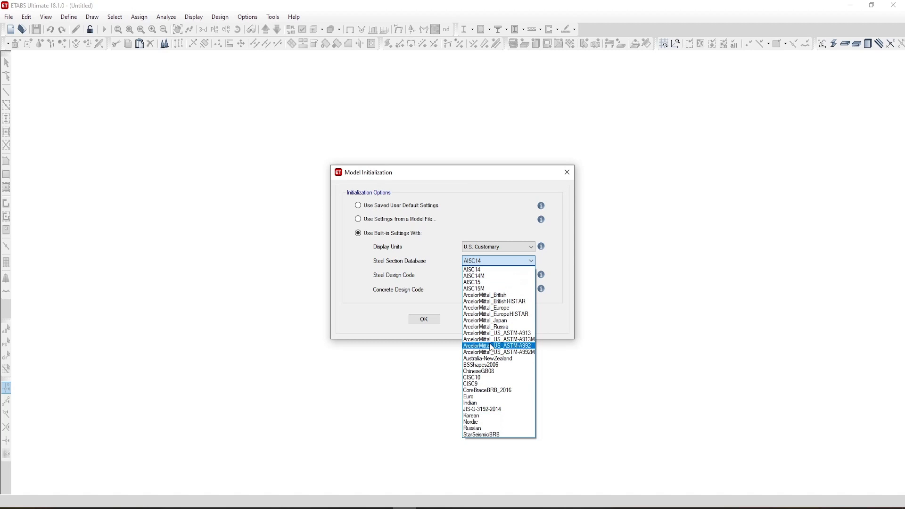
pyautogui.click(506, 270)
pyautogui.click(518, 276)
pyautogui.click(519, 276)
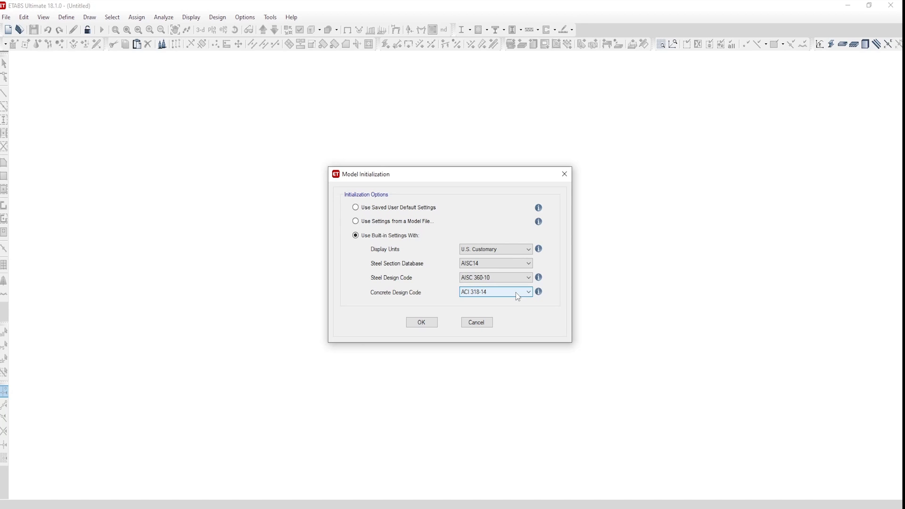
pyautogui.click(422, 322)
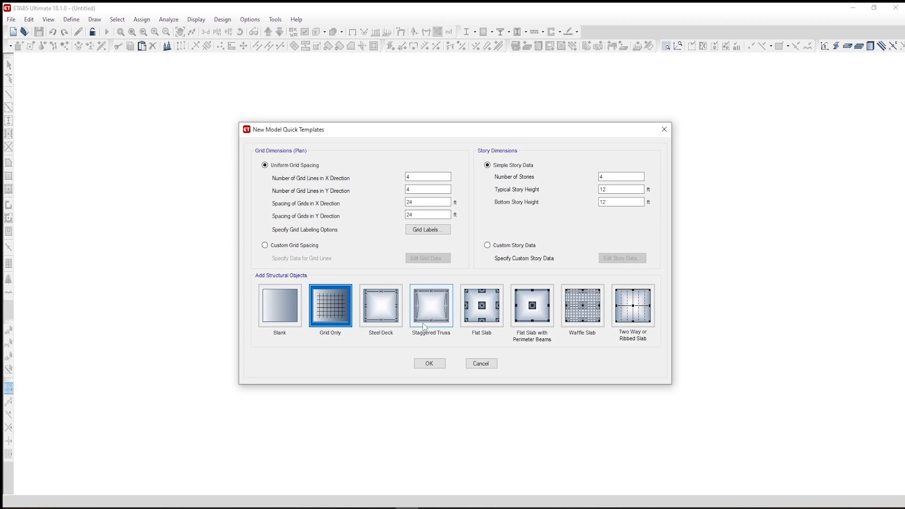
# Choose the Blank template with simple story data and set the bottom story height to 180 in
pyautogui.click(281, 313)
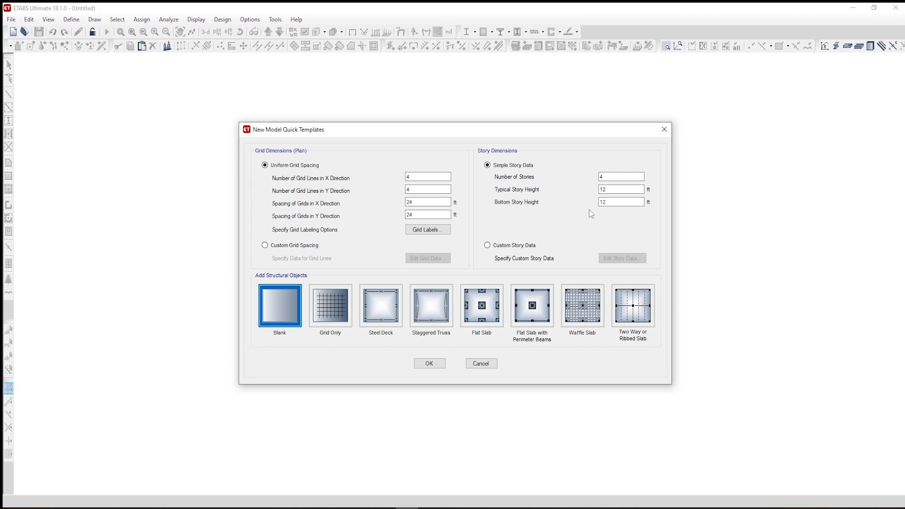
pyautogui.doubleClick(604, 202)
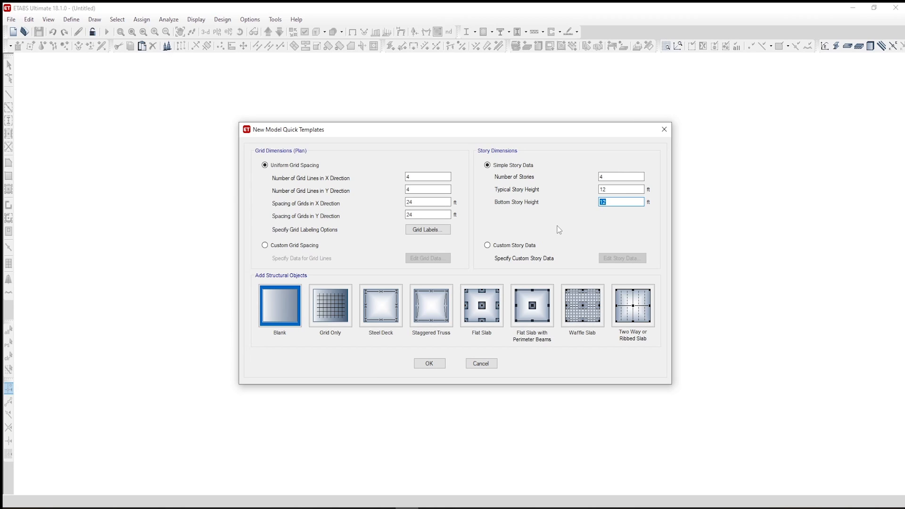
pyautogui.write('180in')
pyautogui.press('Return')
pyautogui.click(429, 364)
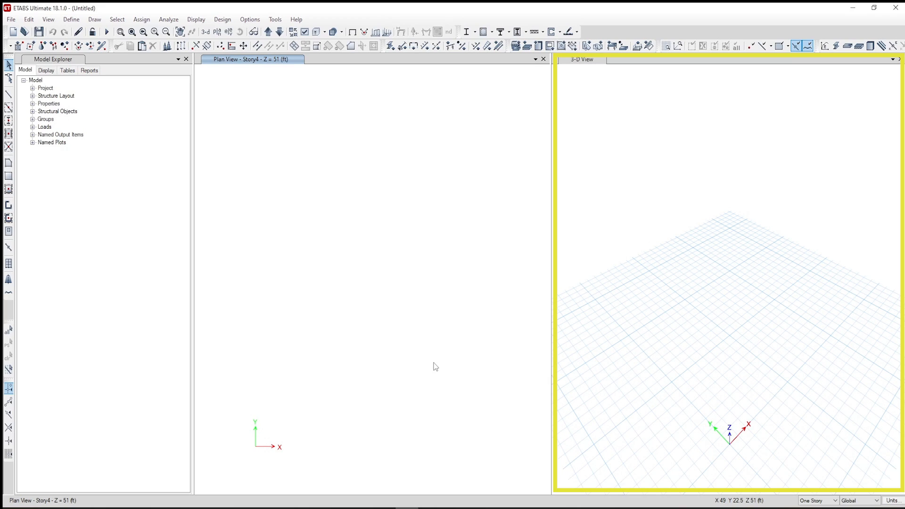
pyautogui.click(618, 279)
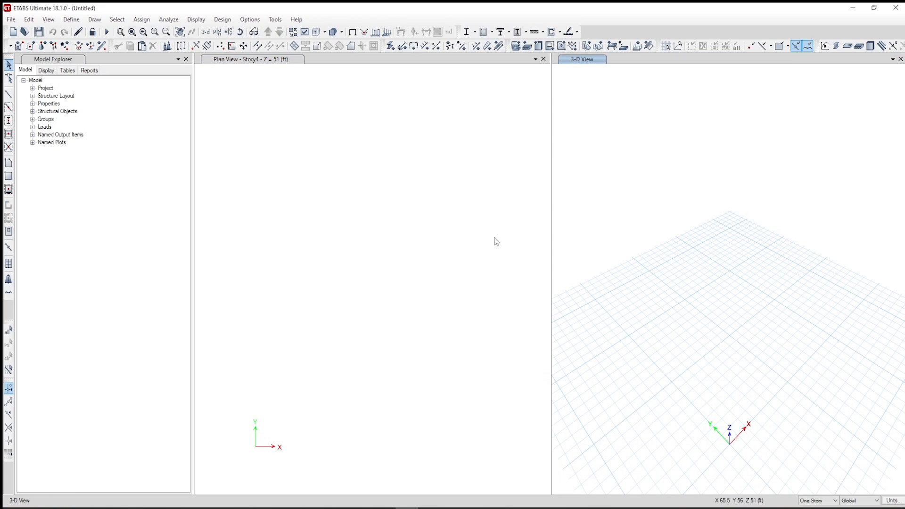
pyautogui.click(307, 34)
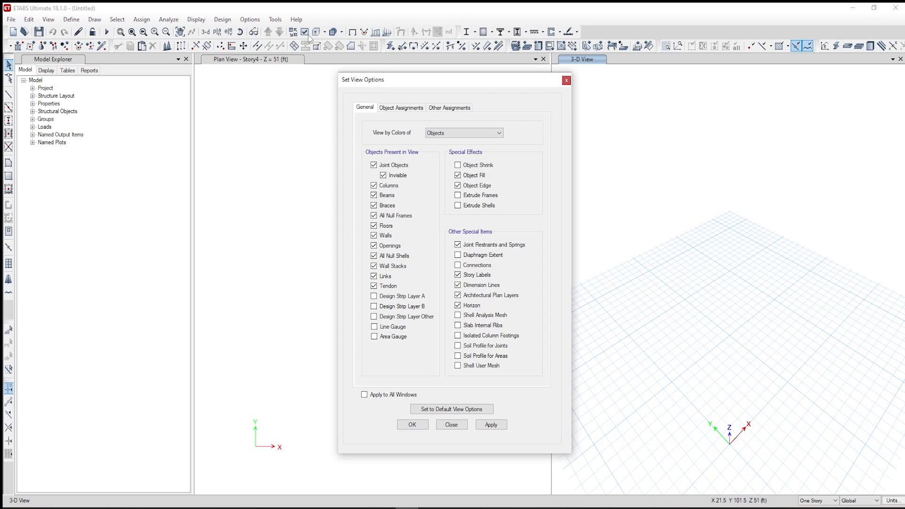
pyautogui.click(566, 80)
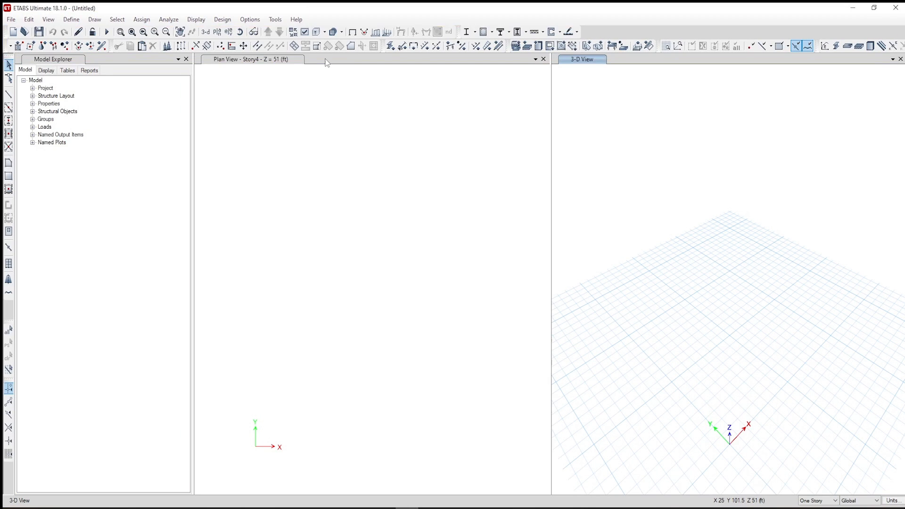
# Turn off the Horizon display in the view options and apply the setting to all windows
pyautogui.click(52, 22)
pyautogui.click(83, 87)
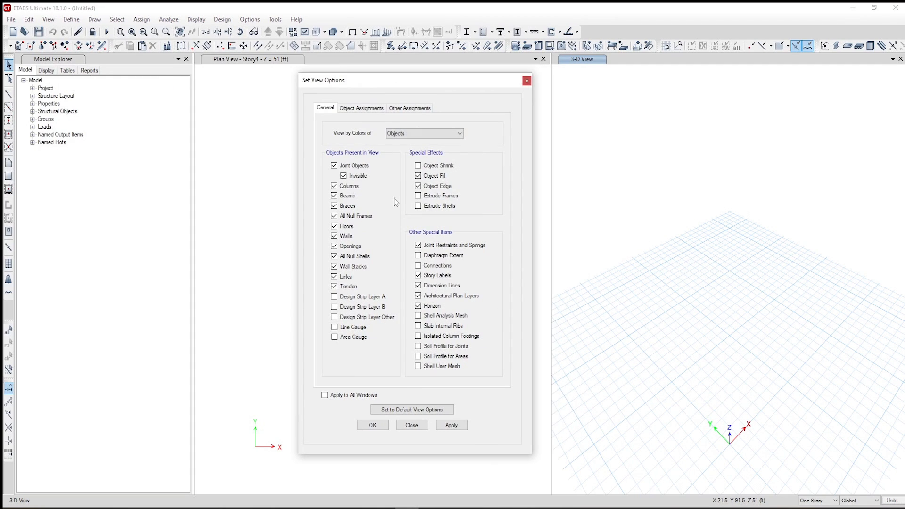
pyautogui.click(418, 306)
pyautogui.click(324, 395)
pyautogui.click(372, 425)
# Generate rectangular grids for grid system G1 with 4 lines each in X and Y at 24 ft spacing, labelled from A and 1
pyautogui.click(37, 21)
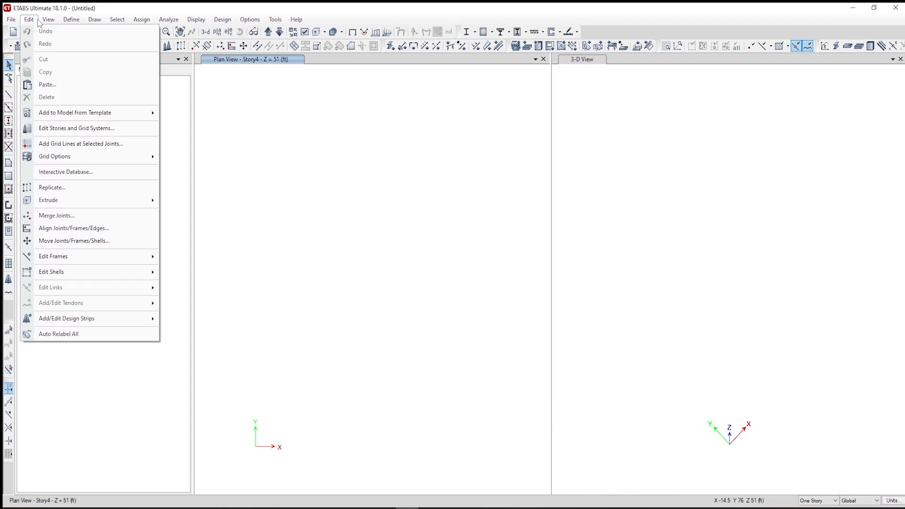
pyautogui.click(86, 131)
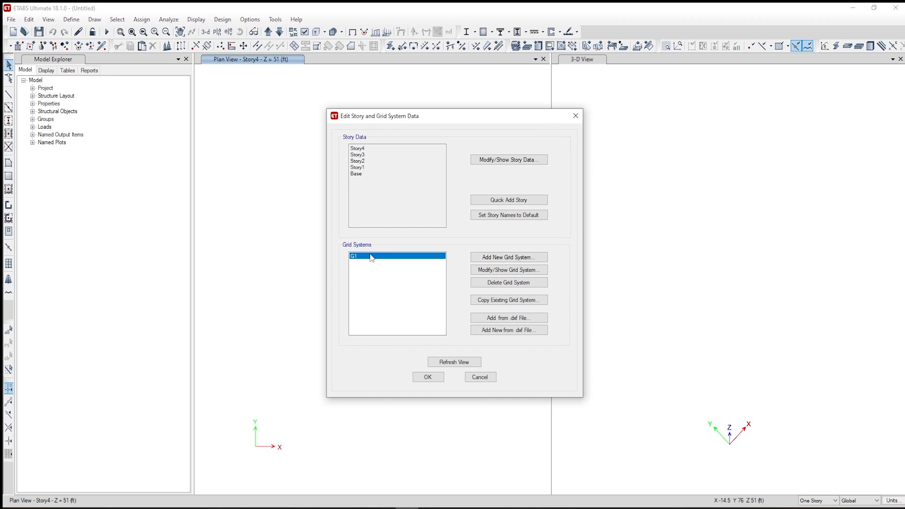
pyautogui.click(535, 271)
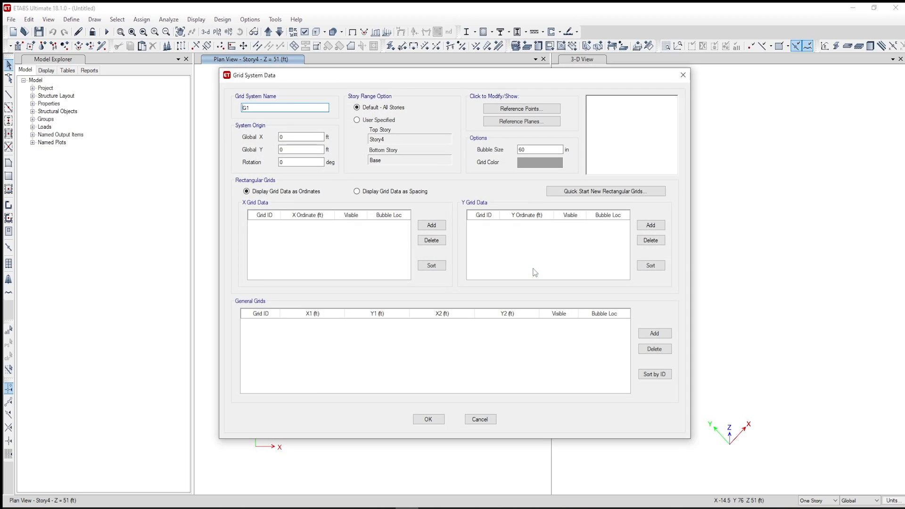
pyautogui.click(594, 191)
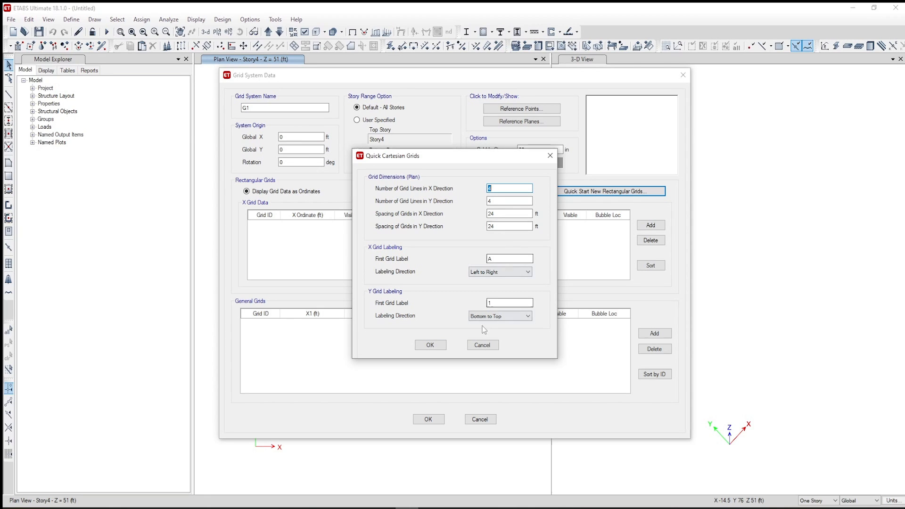
pyautogui.click(434, 346)
pyautogui.click(428, 419)
pyautogui.click(427, 375)
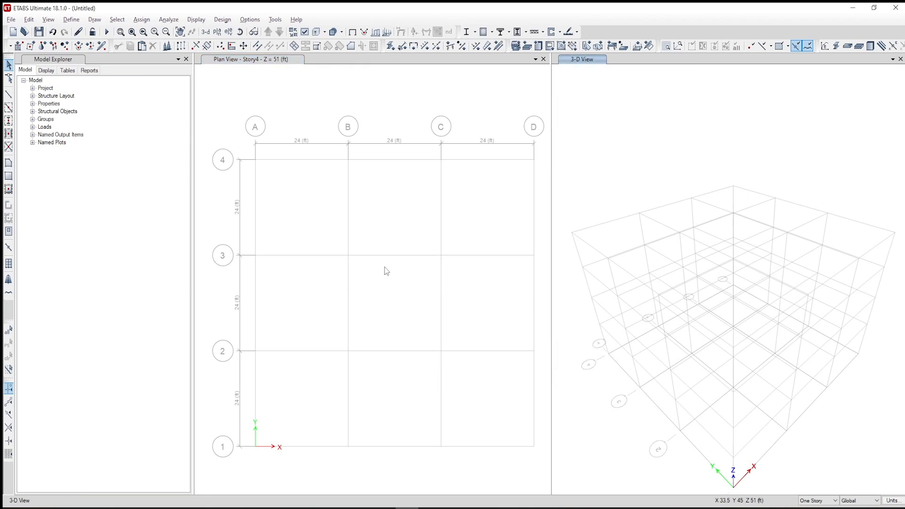
# Import the steel I/wide flange frame sections W16X26 through W18X175 from the AISC14 database with A992Fy50 as default material
pyautogui.click(72, 19)
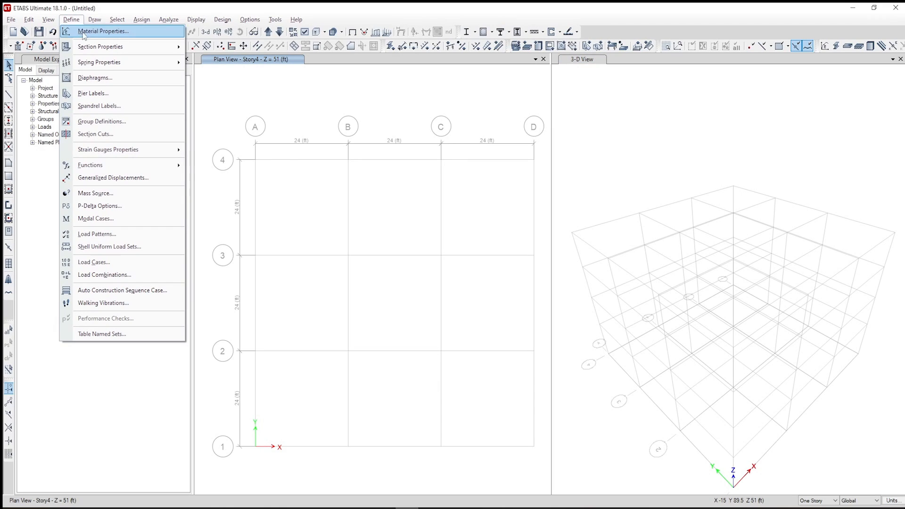
pyautogui.moveTo(117, 48)
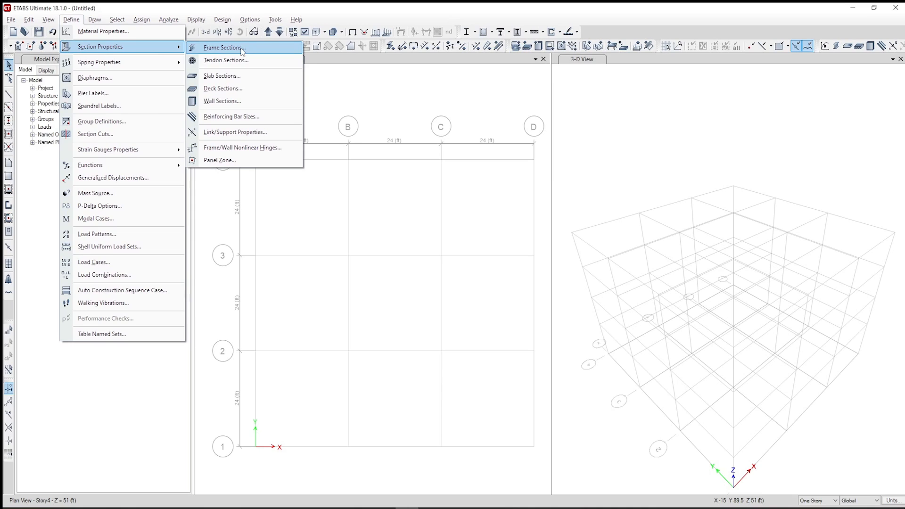
pyautogui.click(223, 47)
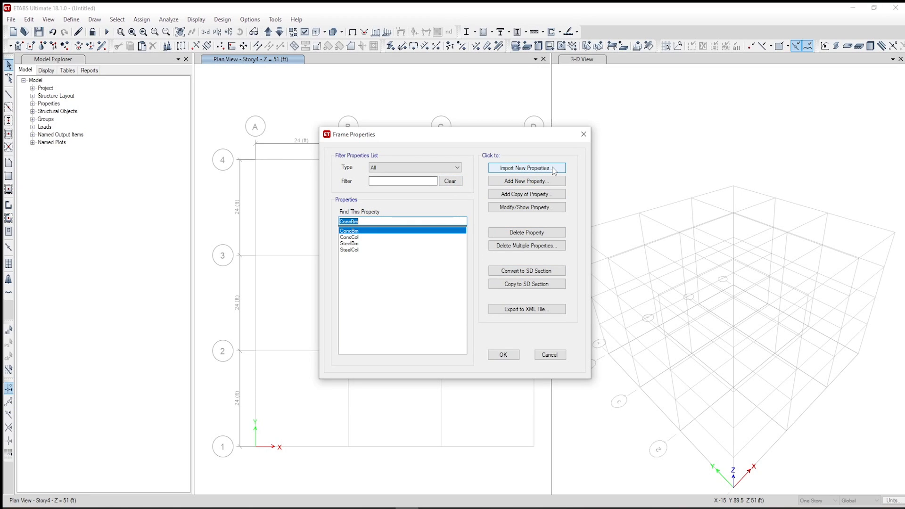
pyautogui.click(526, 168)
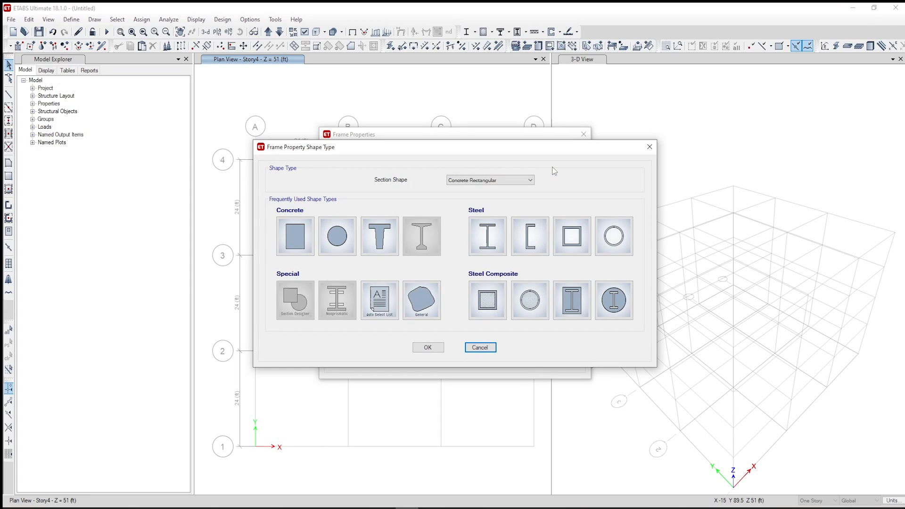
pyautogui.press('Escape')
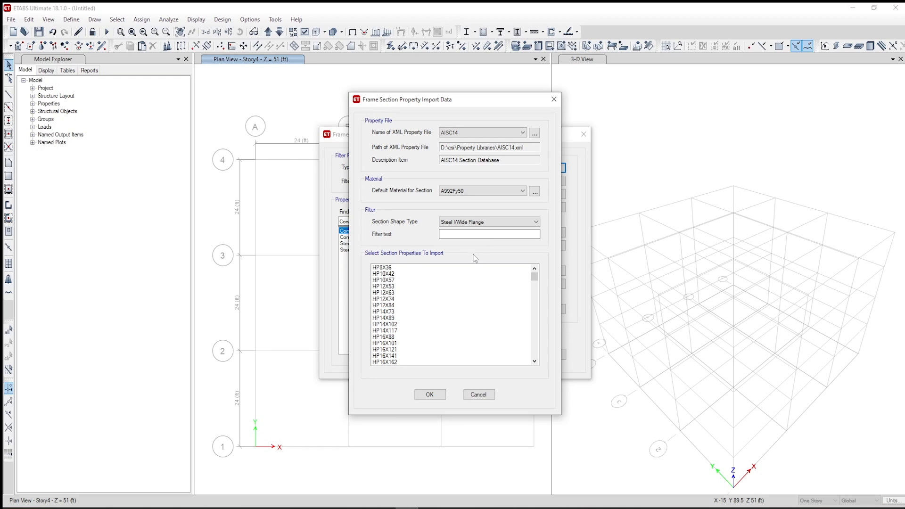
pyautogui.moveTo(535, 278); pyautogui.dragTo(542, 317)
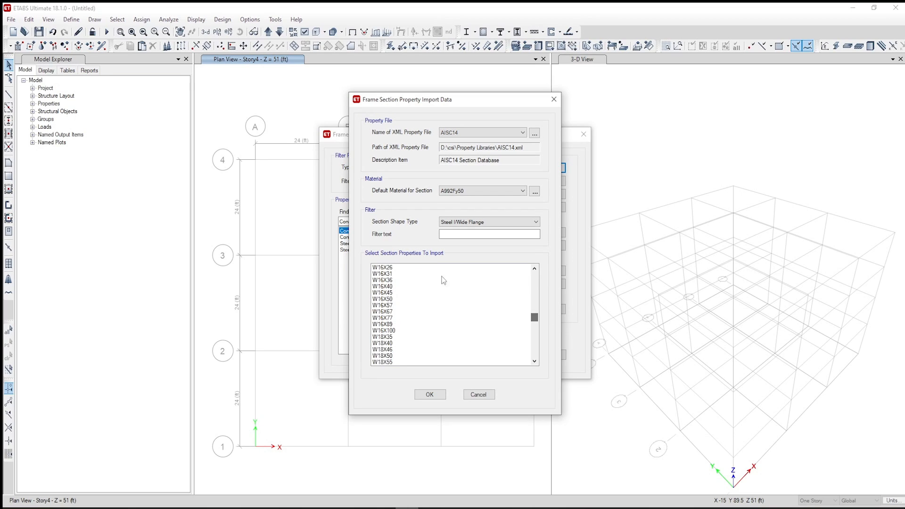
pyautogui.click(396, 268)
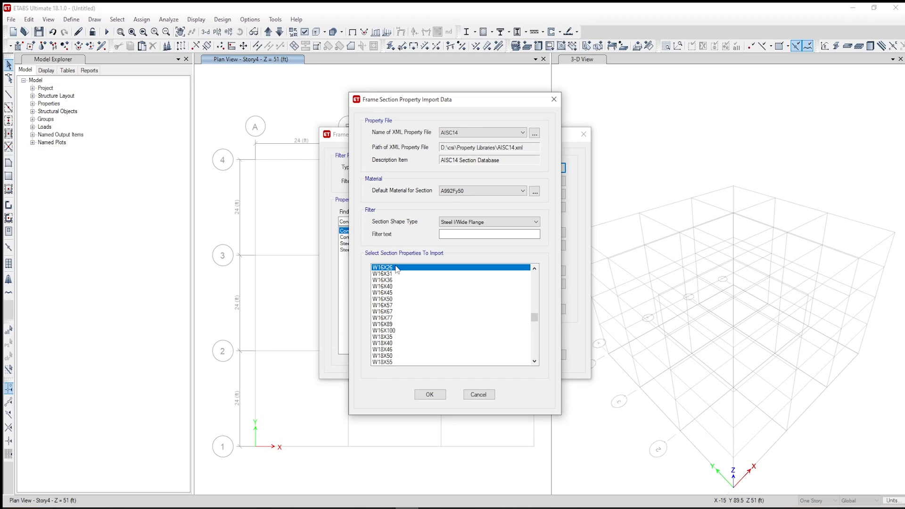
pyautogui.moveTo(535, 318); pyautogui.dragTo(539, 326)
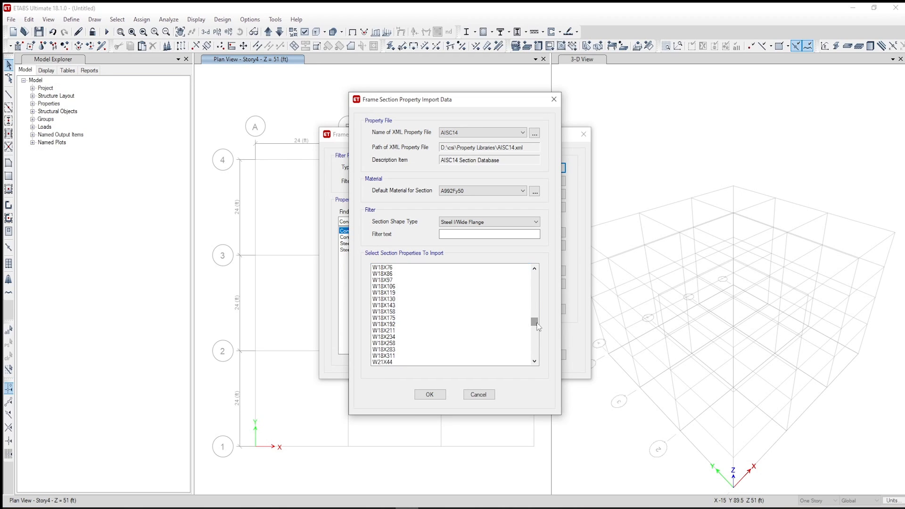
pyautogui.keyDown('shift'); pyautogui.click(390, 318); pyautogui.keyUp('shift')
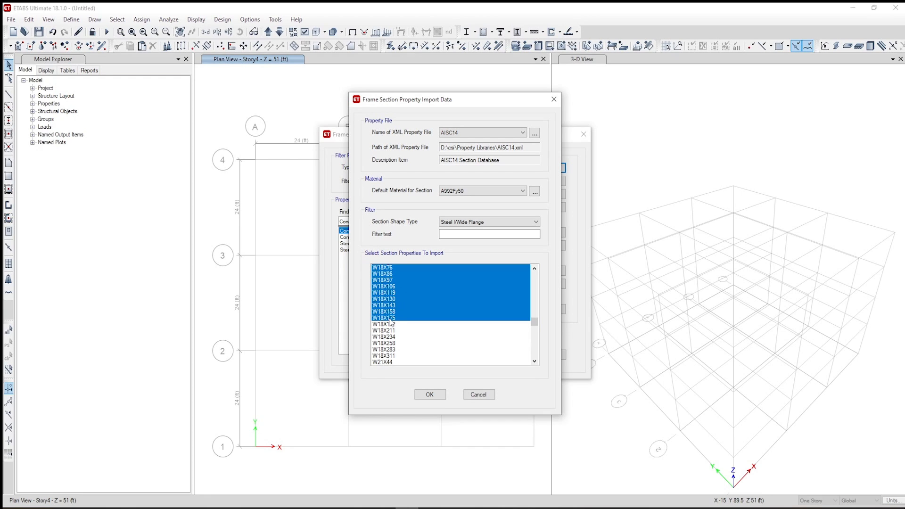
pyautogui.click(430, 394)
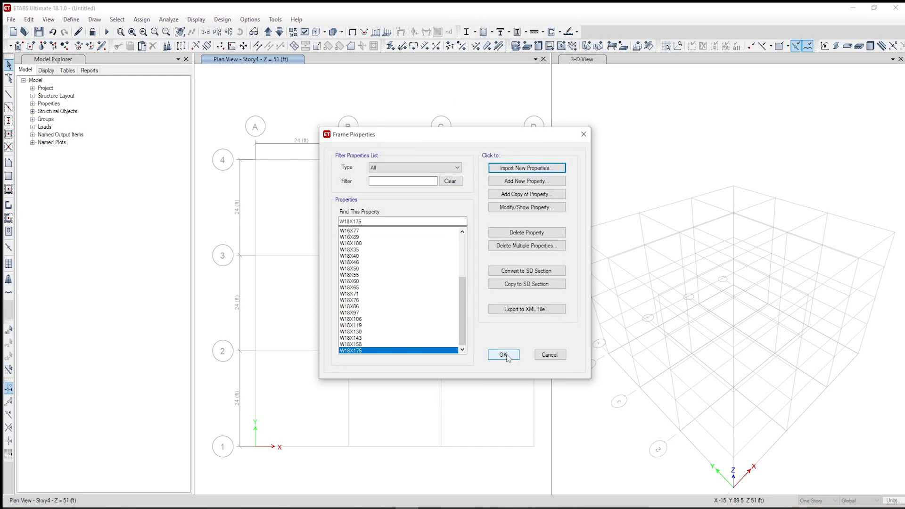
pyautogui.click(503, 355)
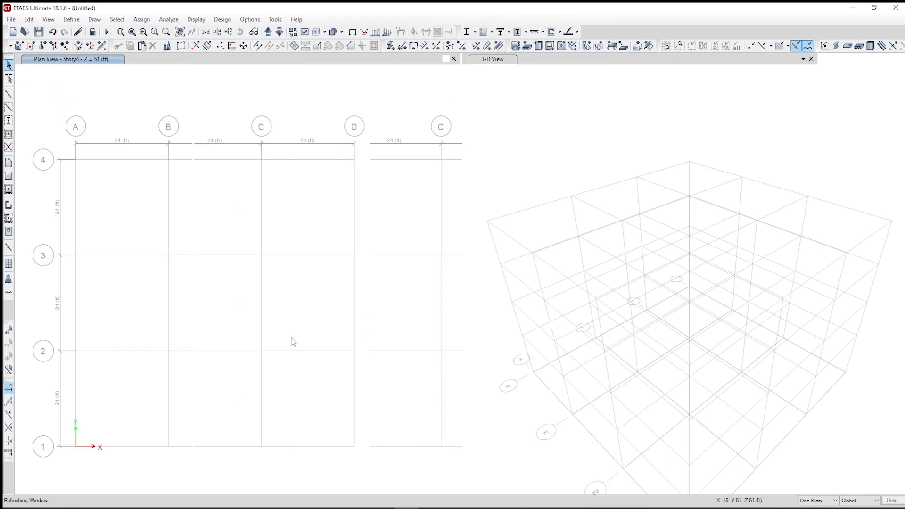
# Show the Model Explorer and expand the model's Properties branch
pyautogui.click(250, 19)
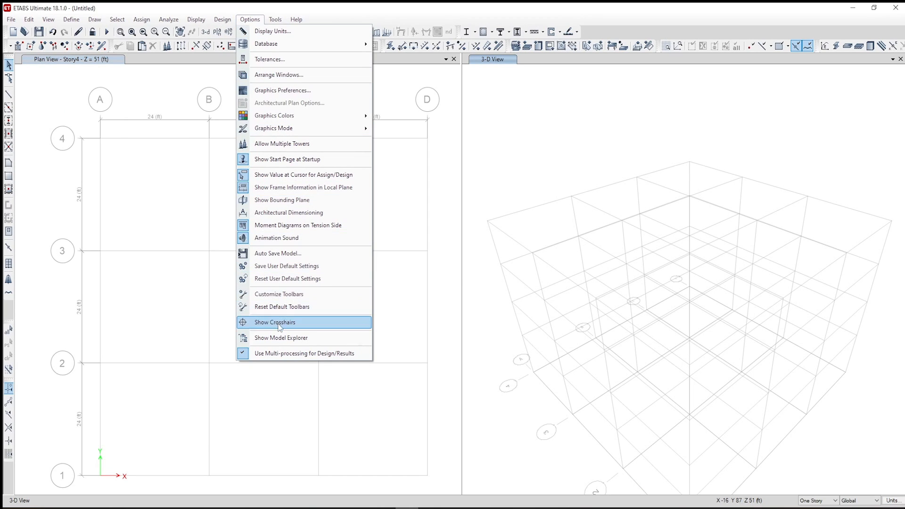
pyautogui.click(282, 338)
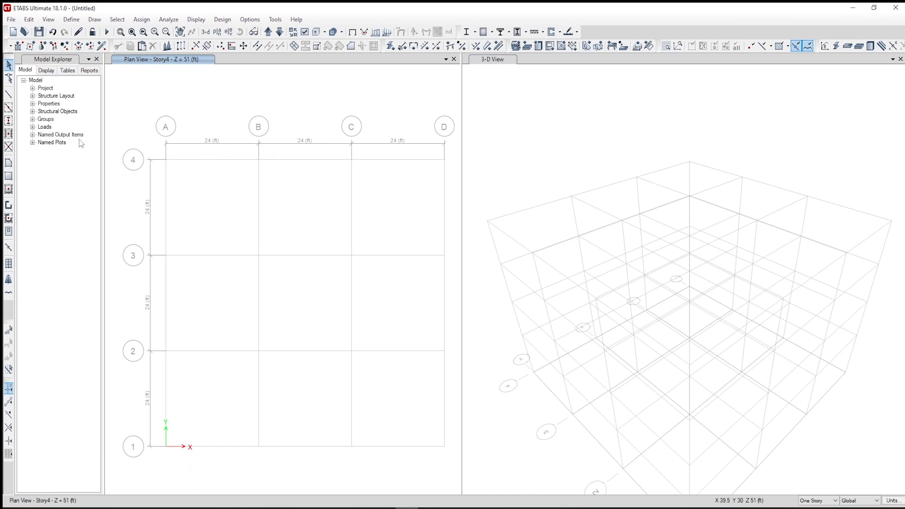
pyautogui.click(32, 104)
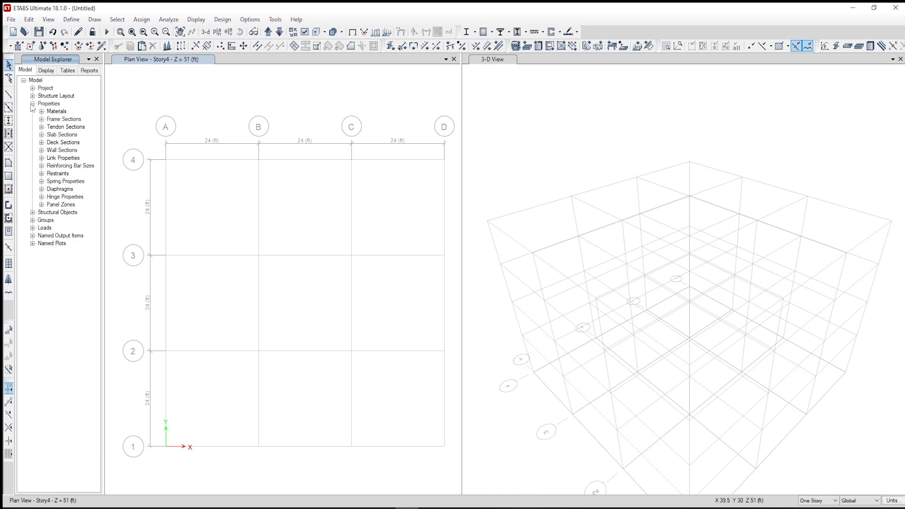
# Add a new frame section property with the Auto Select section shape
pyautogui.rightClick(67, 120)
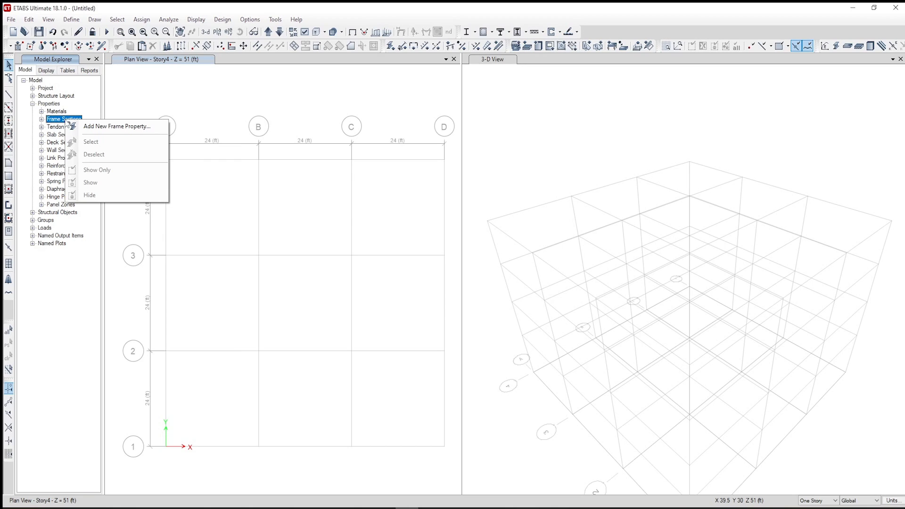
pyautogui.click(97, 126)
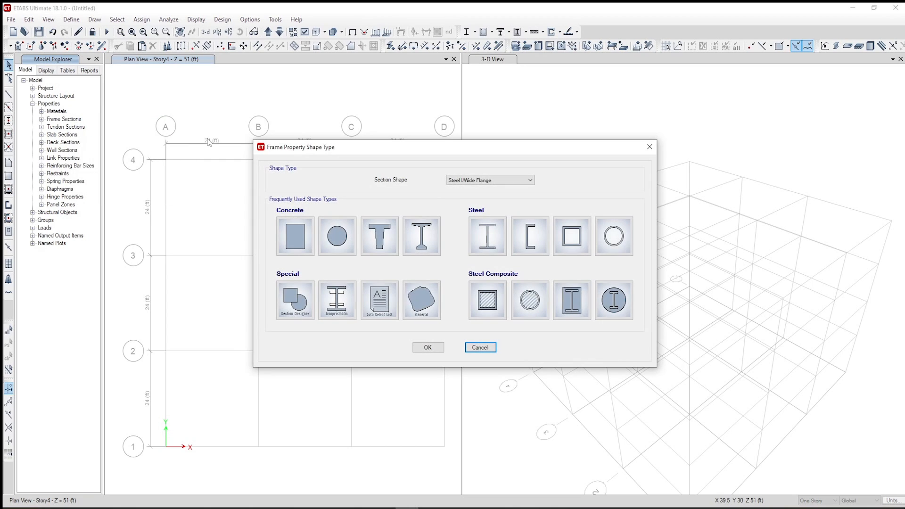
pyautogui.click(471, 180)
pyautogui.scroll(-5, 485, 330)
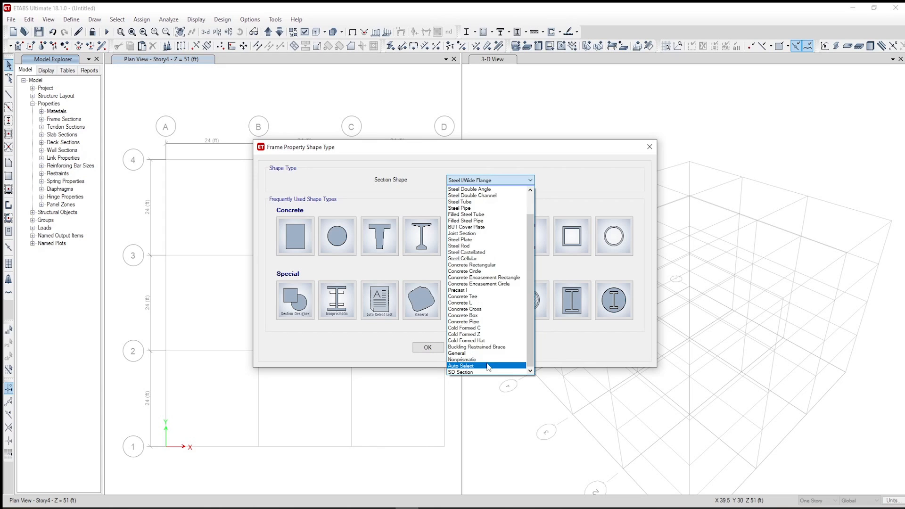
pyautogui.click(486, 365)
pyautogui.click(428, 347)
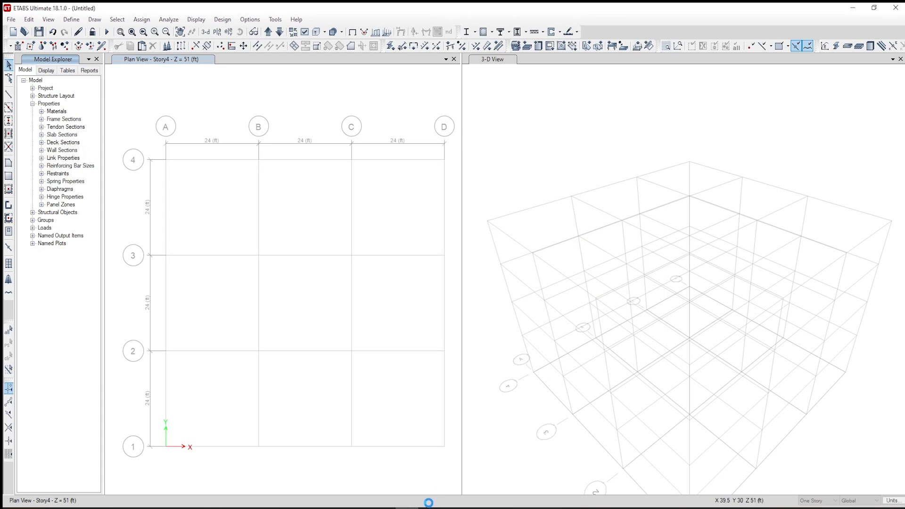
# Name the auto select property AUTOLATBM and fill its list with all sections from W16X26 to W18X175
pyautogui.write('AUTOLATB')
pyautogui.press('BackSpace')
pyautogui.write('TBM')
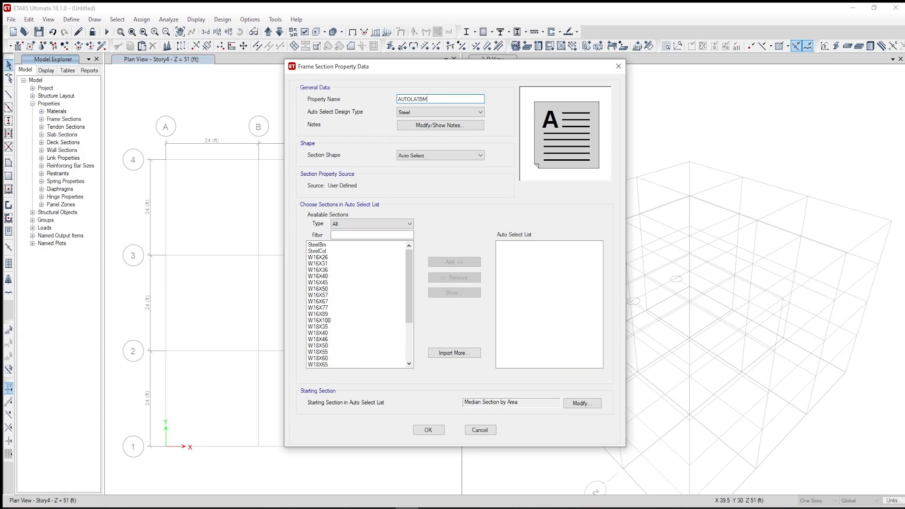
pyautogui.click(327, 258)
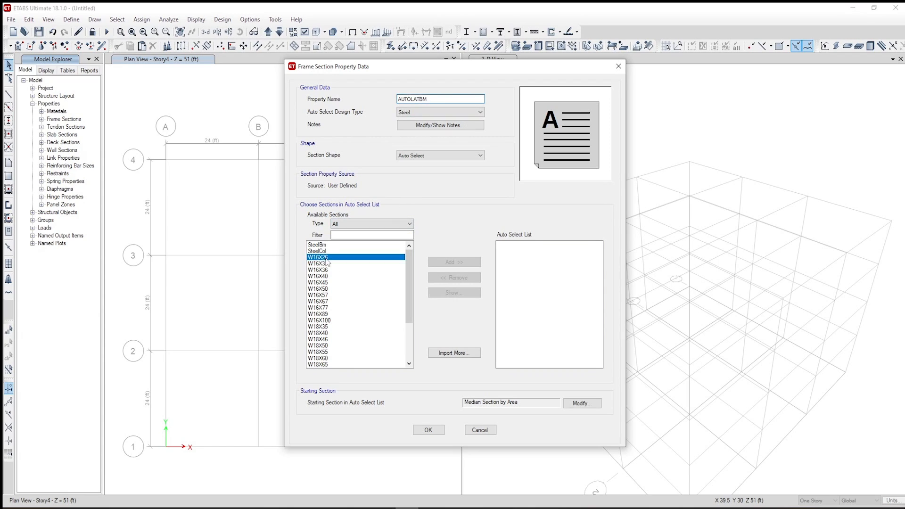
pyautogui.moveTo(410, 303); pyautogui.dragTo(411, 354)
pyautogui.keyDown('shift'); pyautogui.click(332, 365); pyautogui.keyUp('shift')
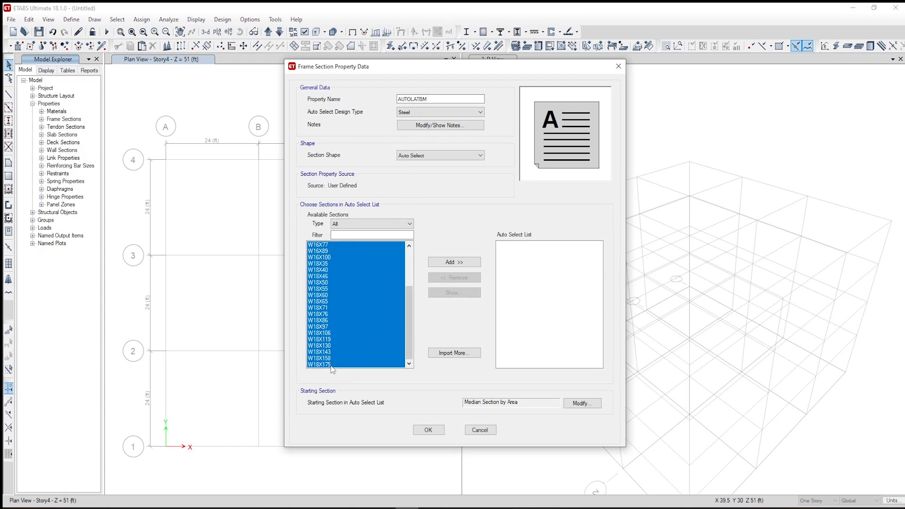
pyautogui.click(466, 263)
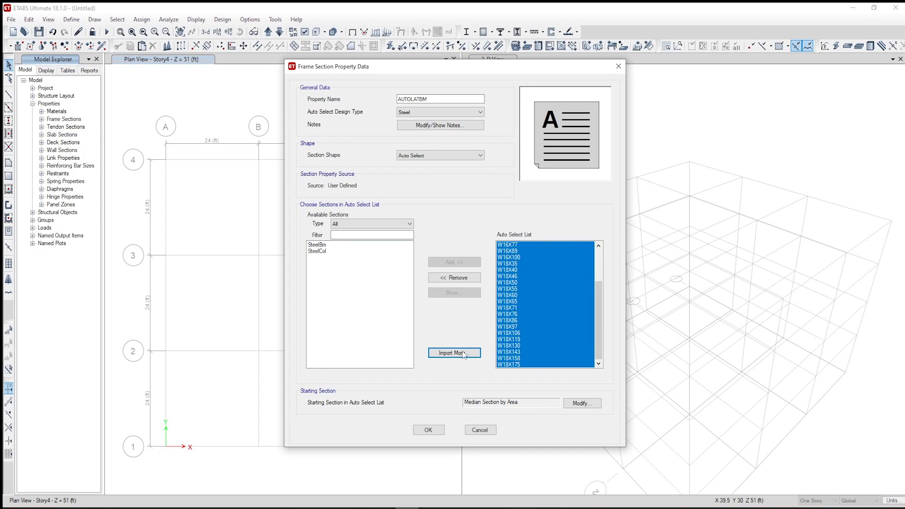
pyautogui.click(432, 431)
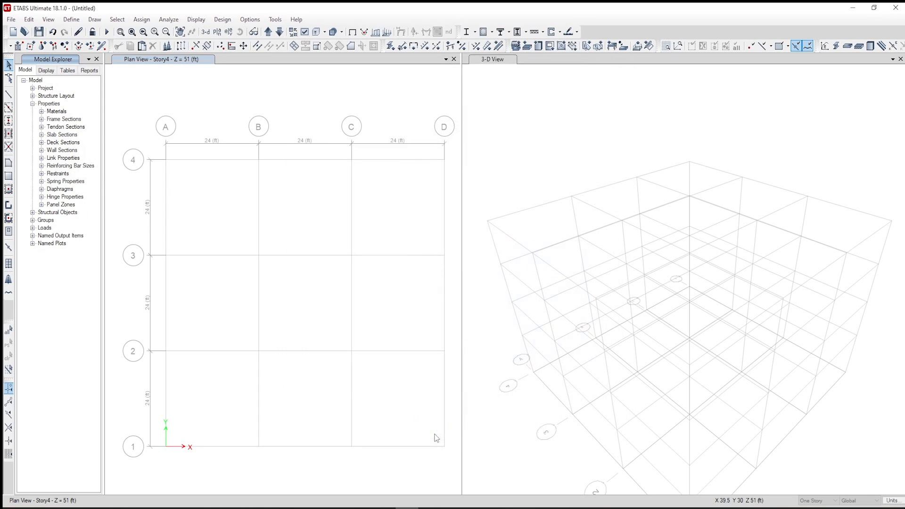
# Import the auto select lists A-CompBm and A-LatCol from the AISC14 database with A992Fy50 as default material
pyautogui.click(71, 19)
pyautogui.moveTo(111, 48)
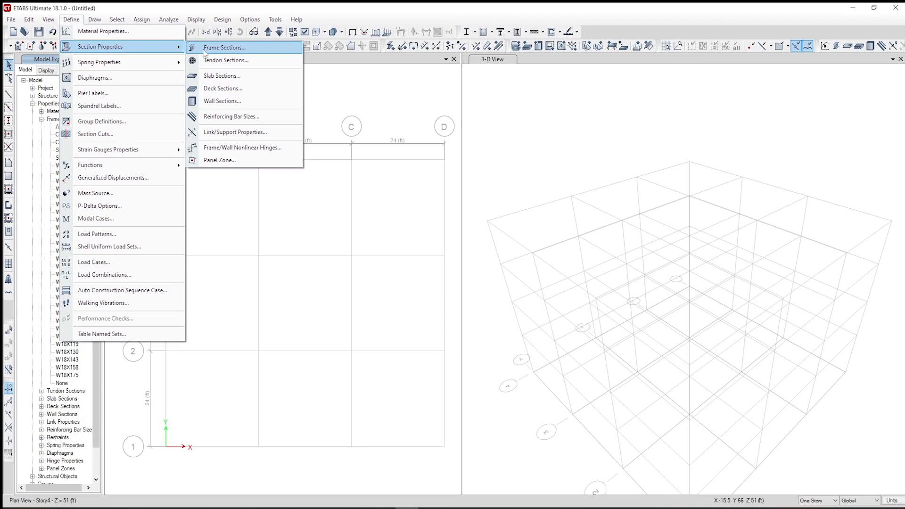
pyautogui.click(229, 50)
pyautogui.click(526, 181)
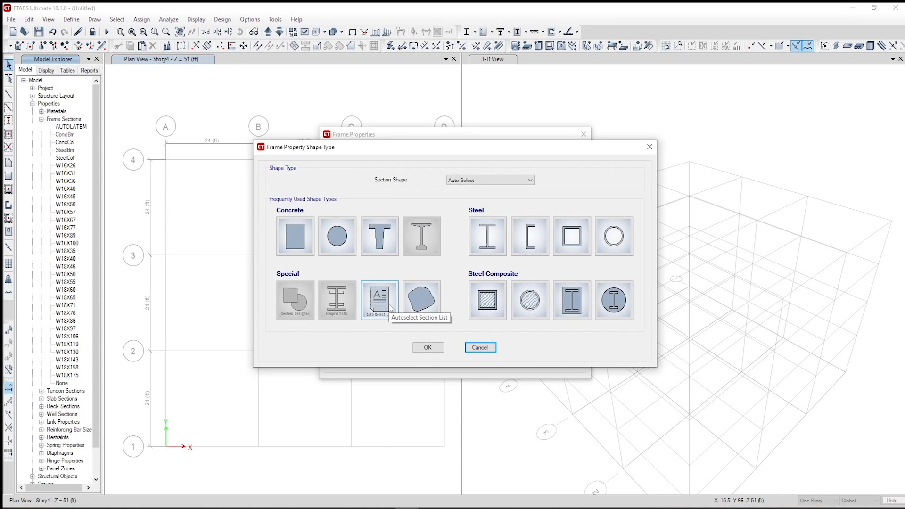
pyautogui.click(380, 300)
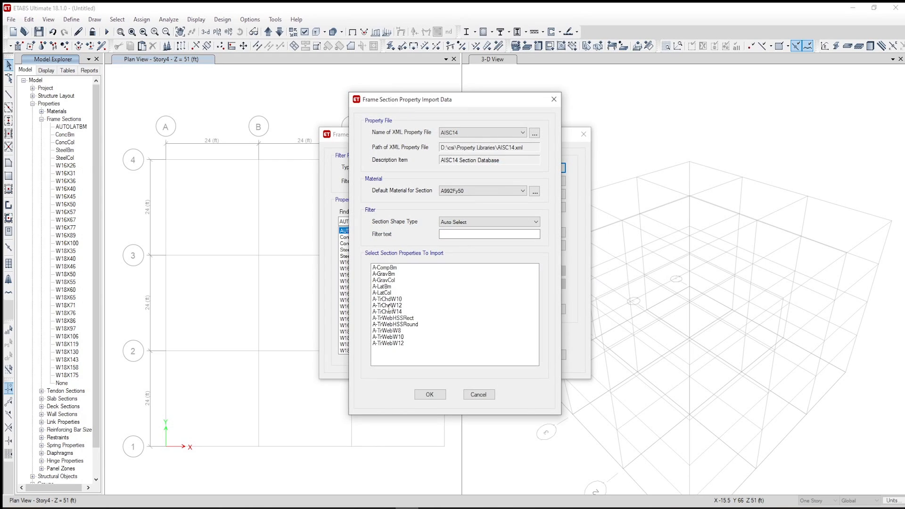
pyautogui.click(391, 268)
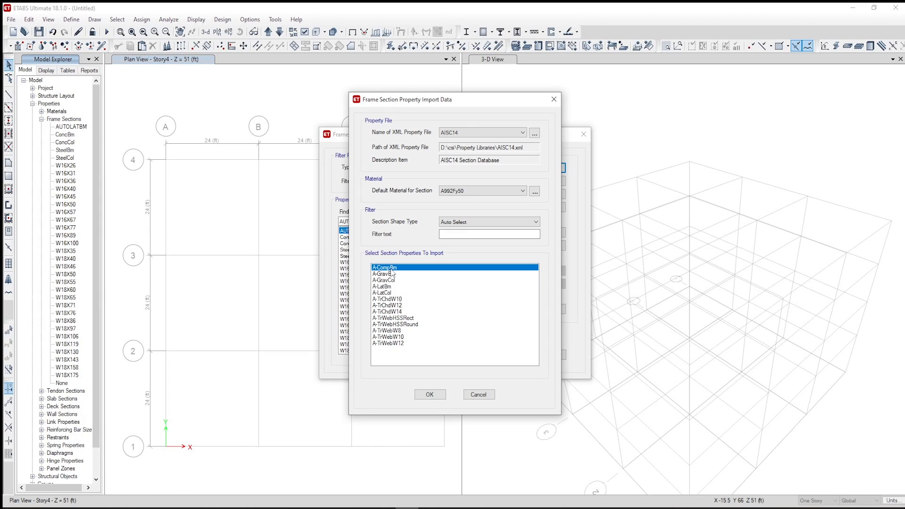
pyautogui.keyDown('ctrl'); pyautogui.click(386, 292); pyautogui.keyUp('ctrl')
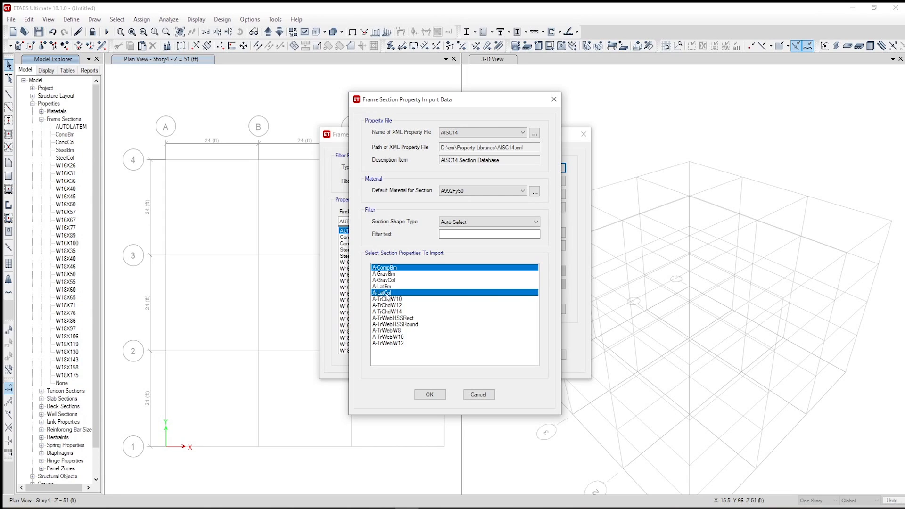
pyautogui.click(430, 394)
pyautogui.click(503, 355)
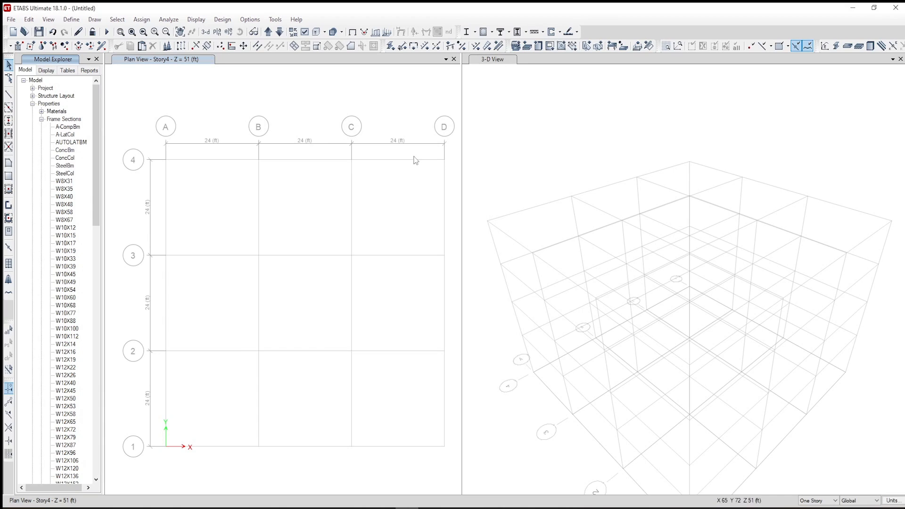
# Make the Story4 plan view active and set drawing and selection to apply to Similar Stories
pyautogui.click(261, 90)
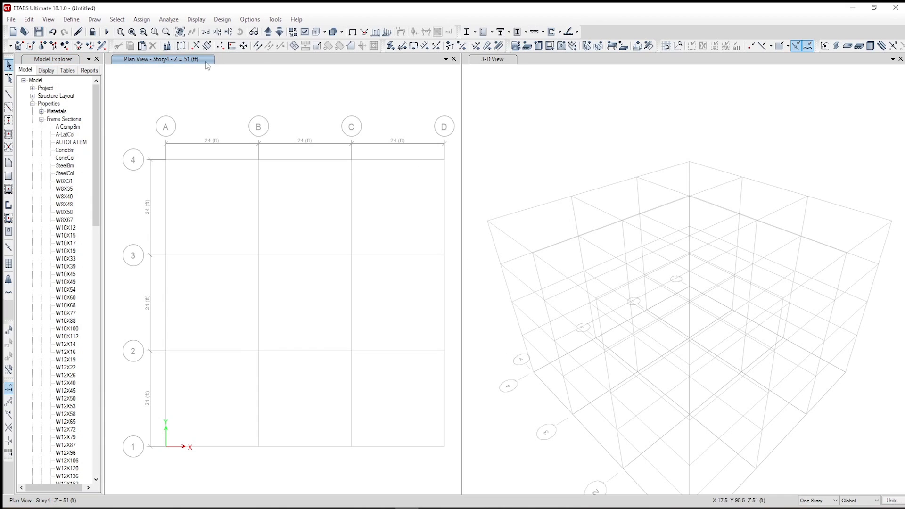
pyautogui.click(489, 106)
pyautogui.click(204, 94)
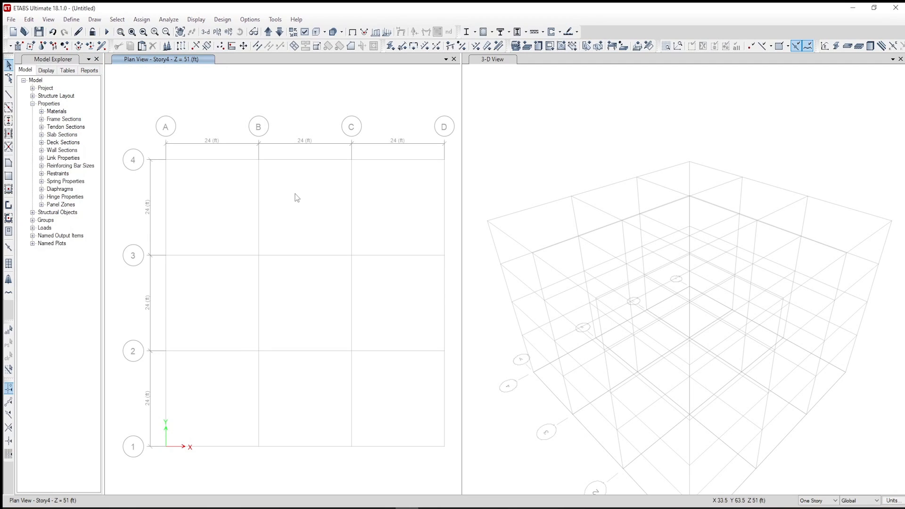
pyautogui.click(822, 500)
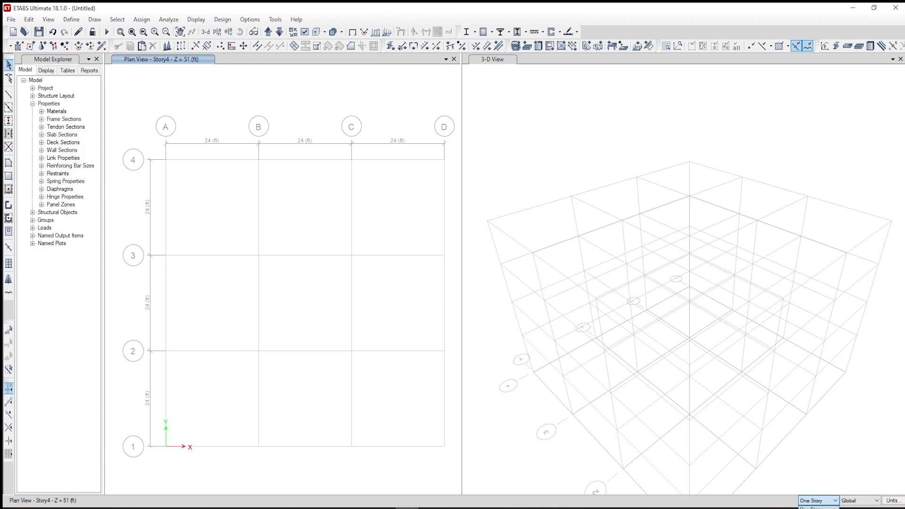
pyautogui.click(818, 508)
# Review the story data for the master story and the Similar To assignments of the other stories
pyautogui.click(29, 19)
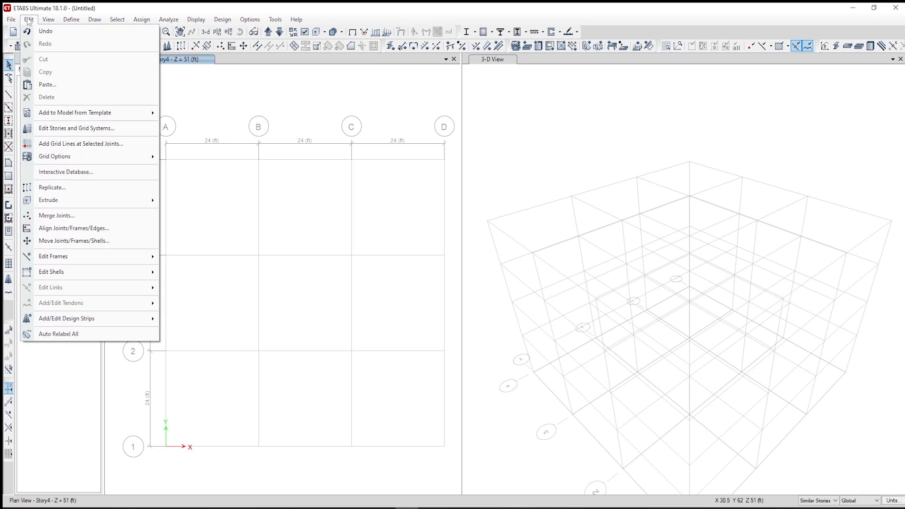
pyautogui.click(101, 129)
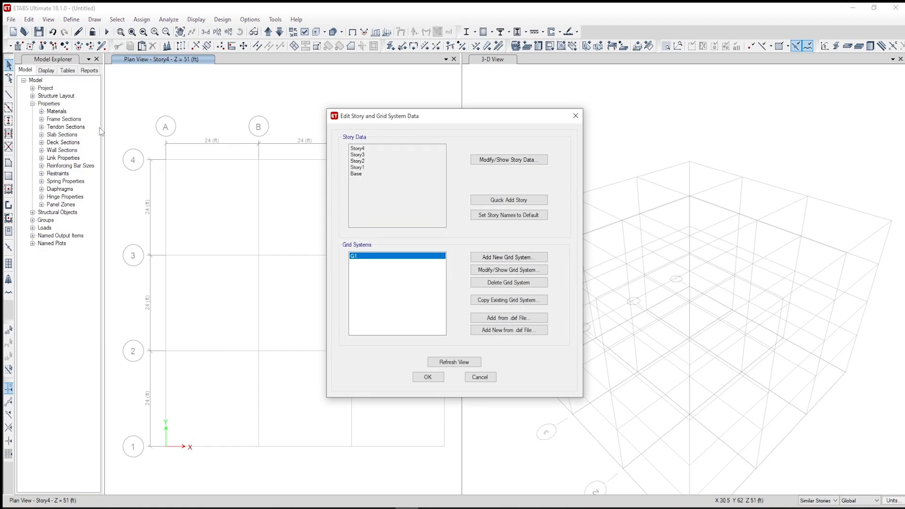
pyautogui.click(503, 162)
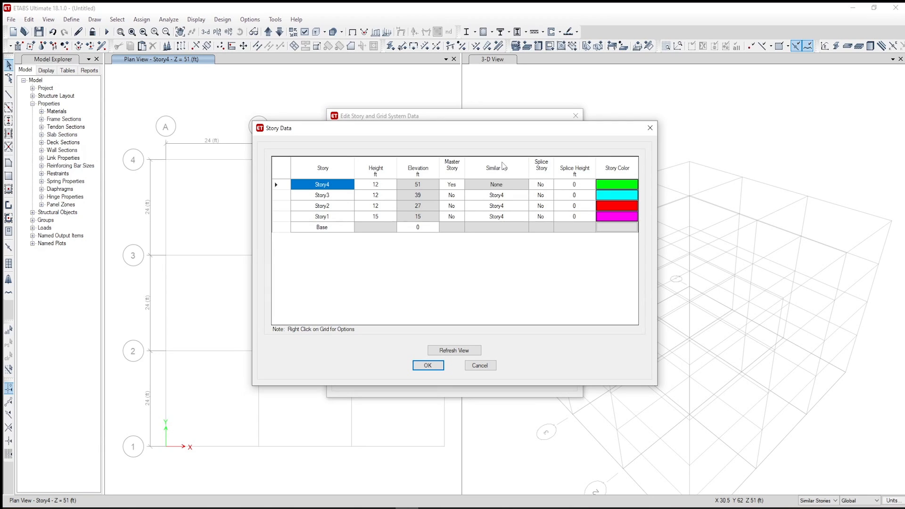
pyautogui.click(428, 365)
pyautogui.click(427, 376)
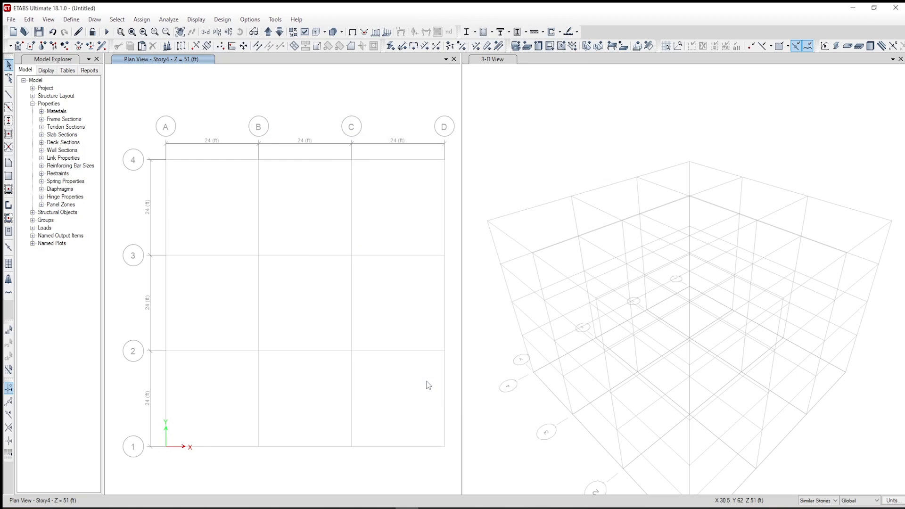
# Quick-draw A-LatCol columns rotated 90 degrees at D-1 and D-2, and columns at angle 0 at all intersections of grids A to C
pyautogui.click(94, 19)
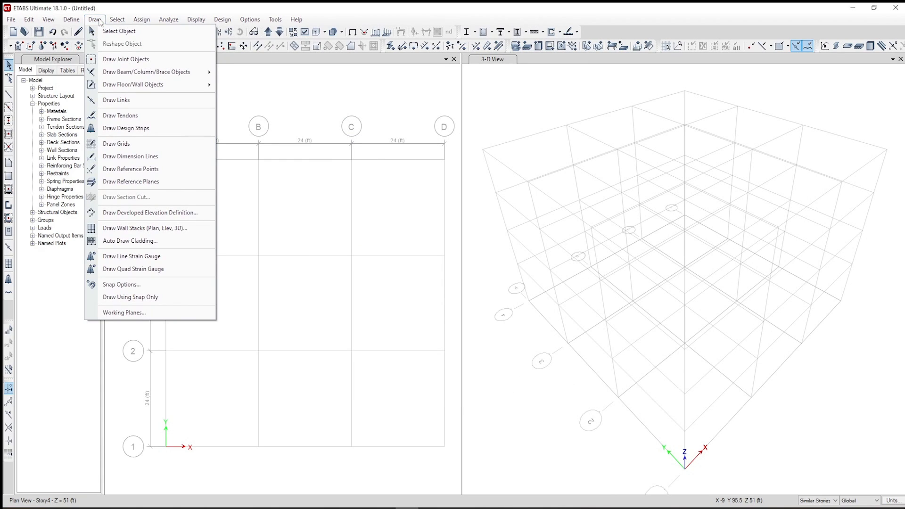
pyautogui.moveTo(185, 75)
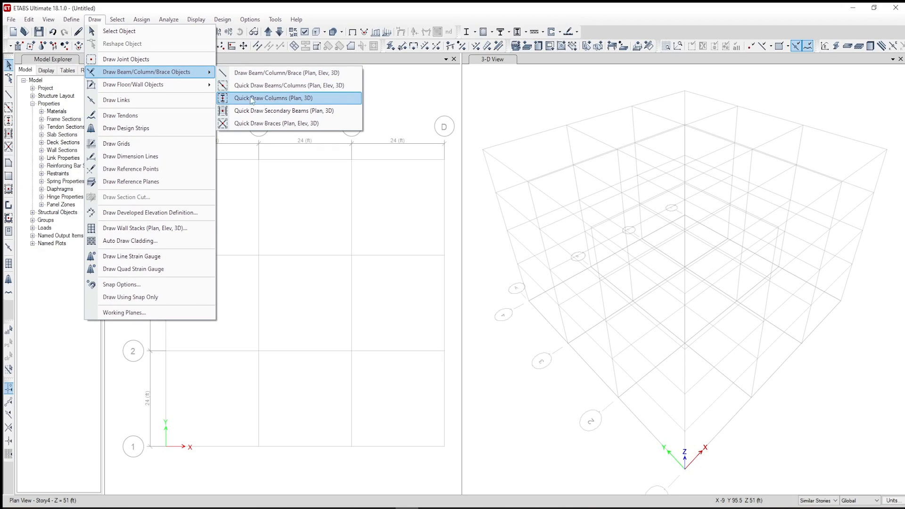
pyautogui.click(266, 101)
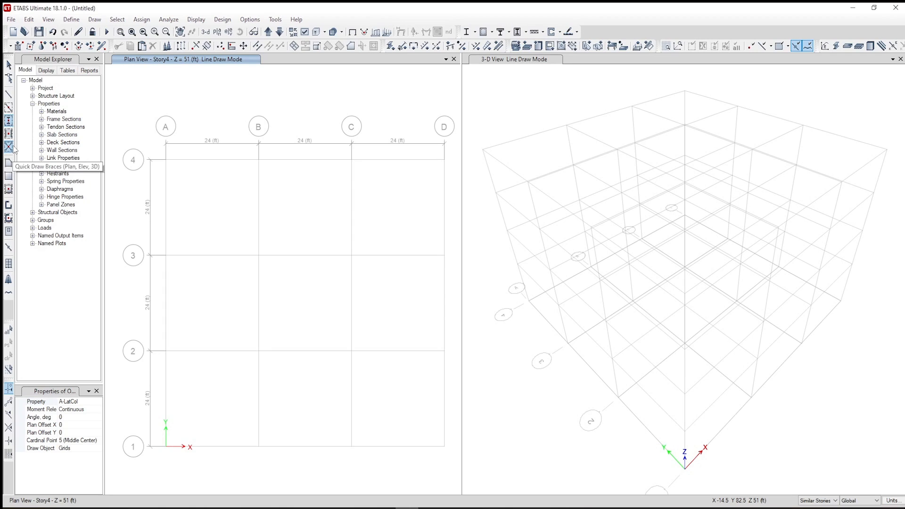
pyautogui.click(61, 417)
pyautogui.write('90')
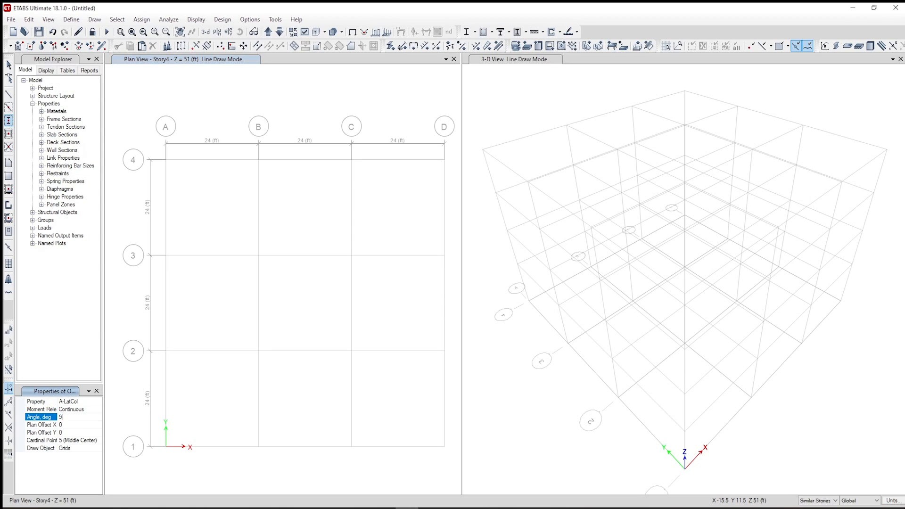
pyautogui.click(445, 448)
pyautogui.click(444, 351)
pyautogui.moveTo(149, 144); pyautogui.dragTo(375, 462)
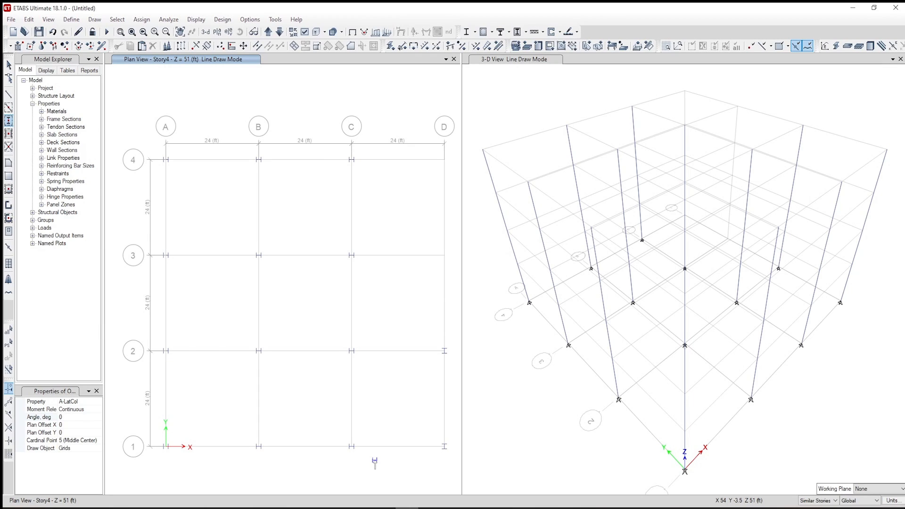
pyautogui.click(8, 64)
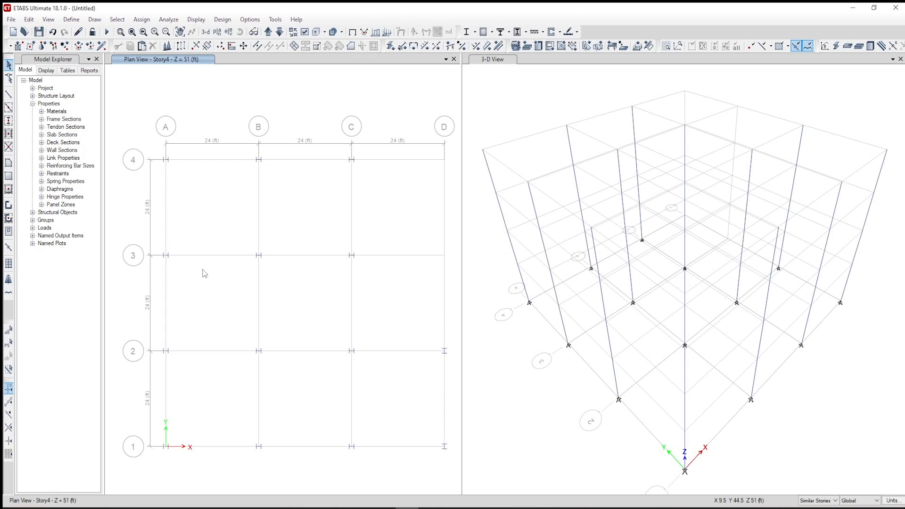
# Select the columns at A-3, A-2, B-2, C-3 and C-4 together, picking the column rather than the joint at each
pyautogui.keyDown('ctrl'); pyautogui.click(166, 255); pyautogui.keyUp('ctrl')
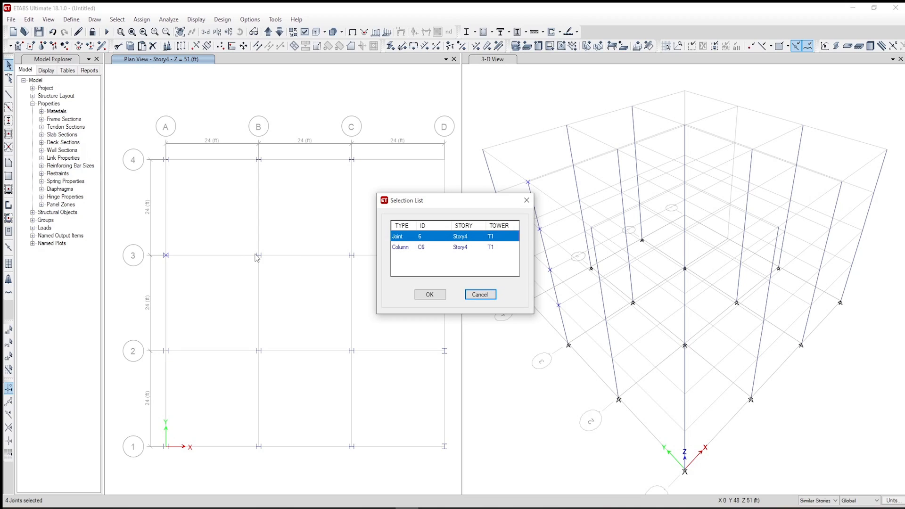
pyautogui.click(412, 249)
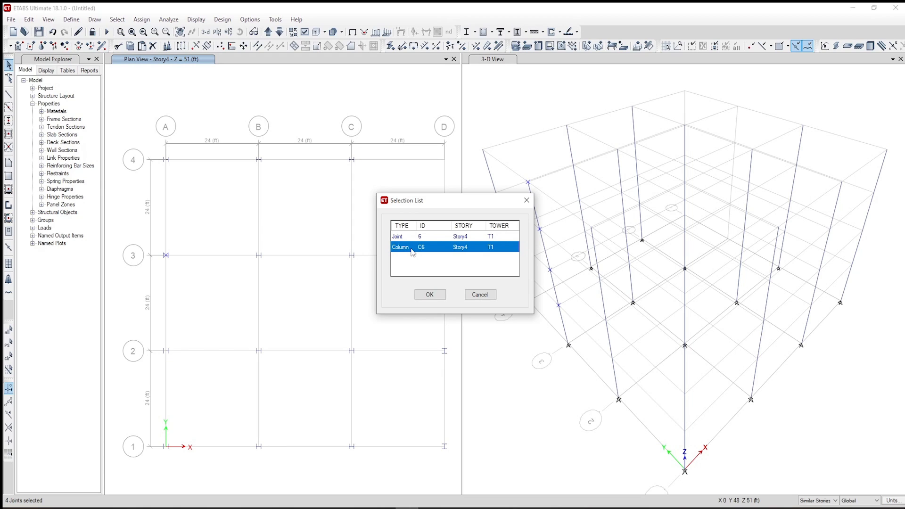
pyautogui.click(430, 294)
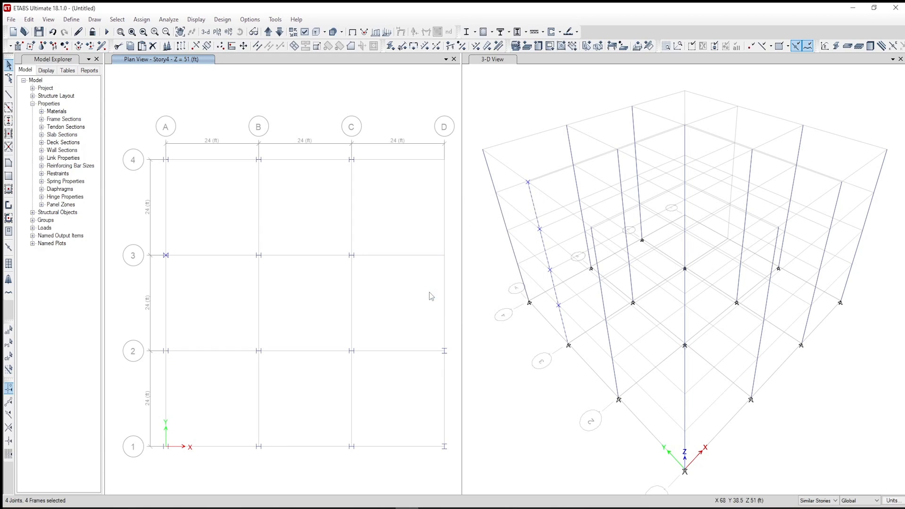
pyautogui.keyDown('ctrl'); pyautogui.click(166, 351); pyautogui.keyUp('ctrl')
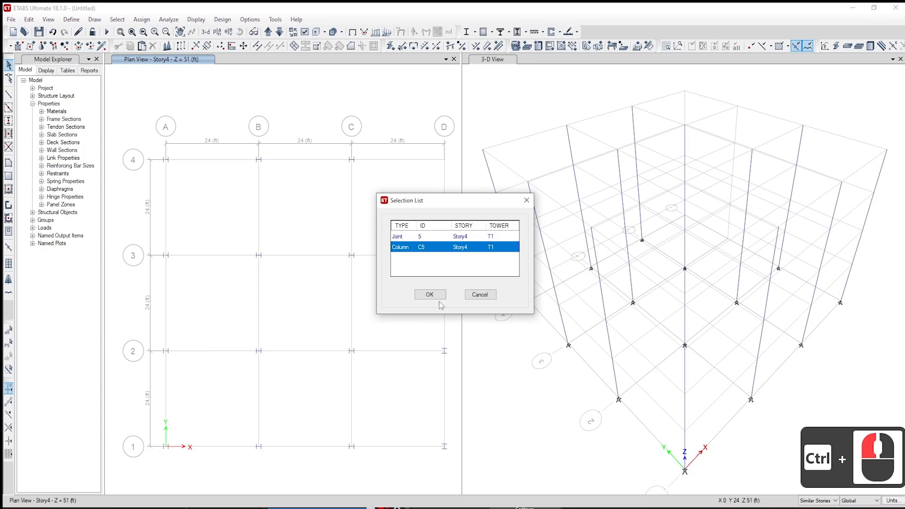
pyautogui.click(428, 294)
pyautogui.click(400, 247)
pyautogui.click(430, 294)
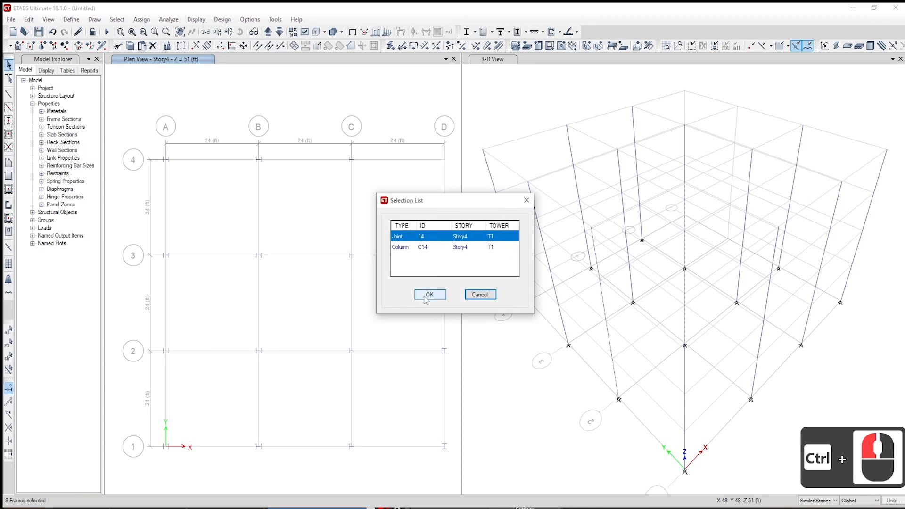
pyautogui.keyDown('ctrl'); pyautogui.click(374, 255); pyautogui.keyUp('ctrl')
pyautogui.click(400, 244)
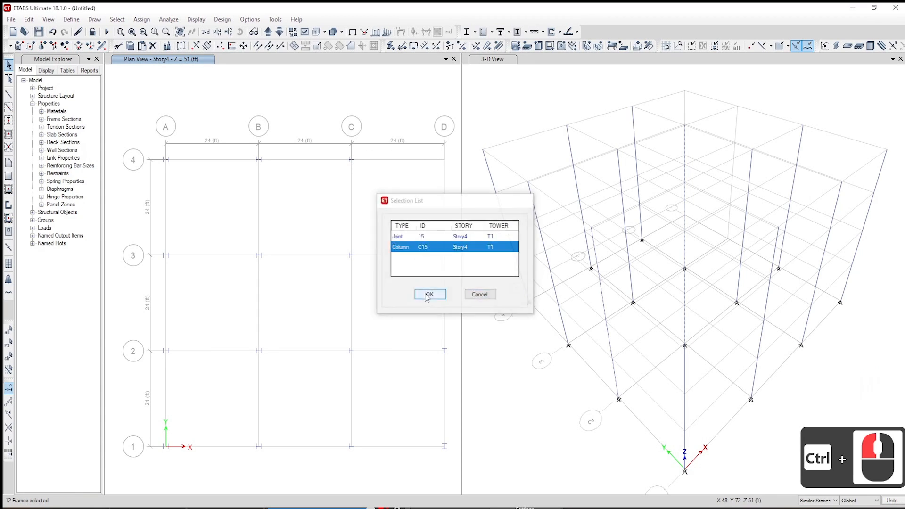
pyautogui.click(429, 294)
# Assign local axes to the selected columns, oriented with grid system G1 and frame object major direction Y
pyautogui.click(141, 19)
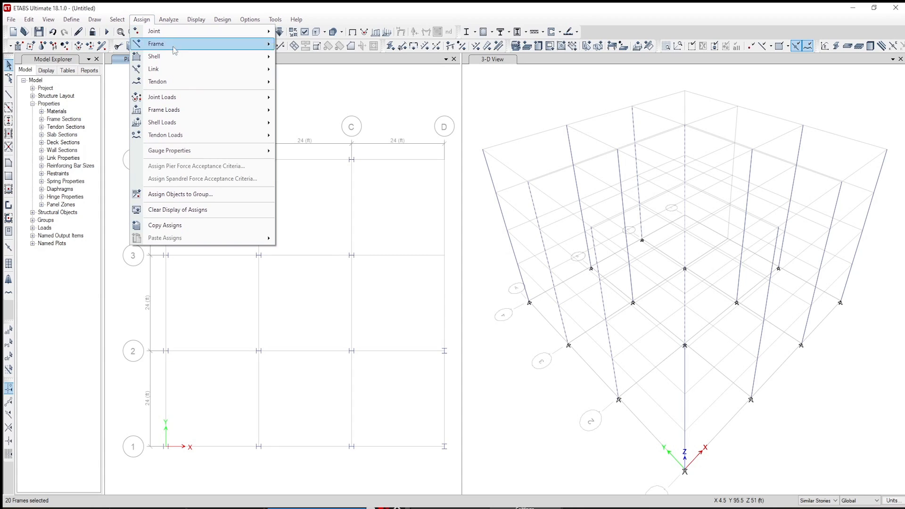
pyautogui.moveTo(222, 47)
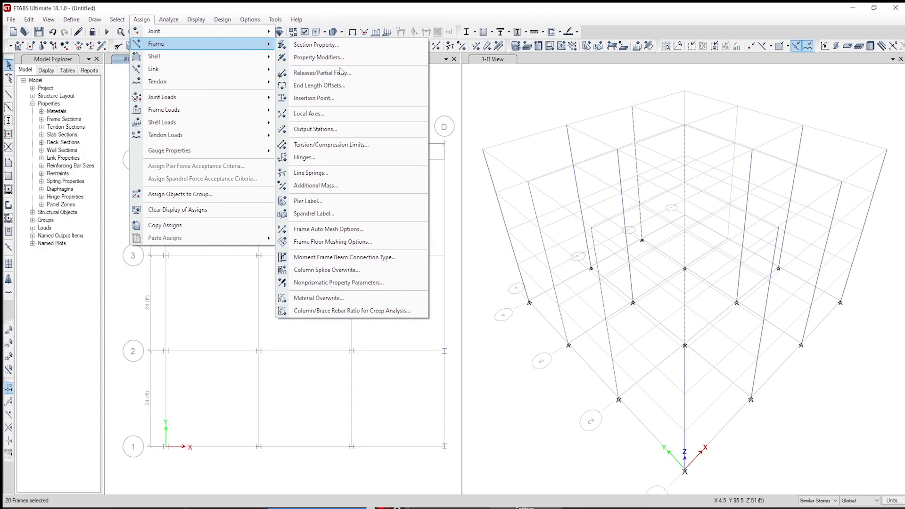
pyautogui.click(346, 114)
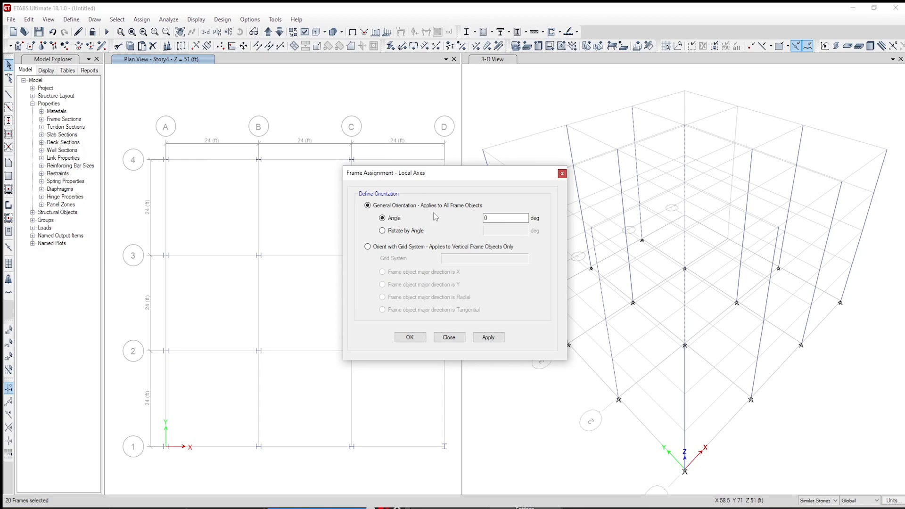
pyautogui.click(376, 247)
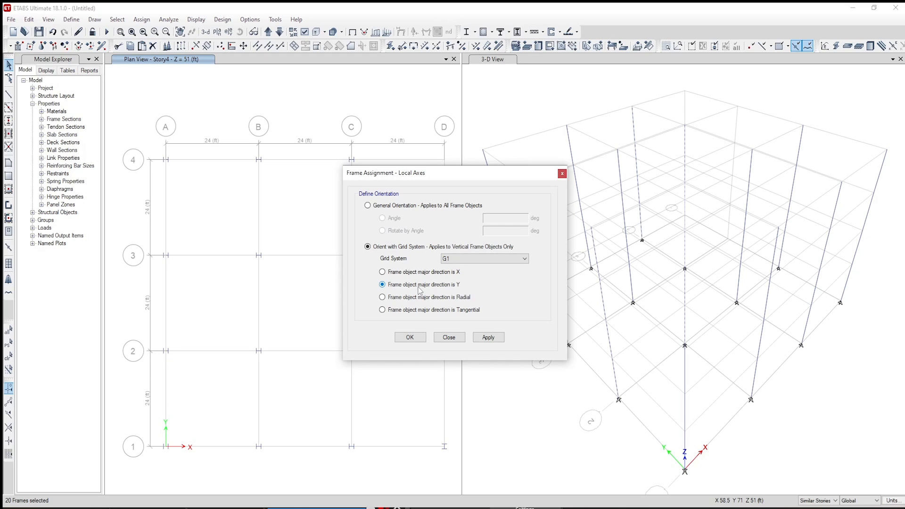
pyautogui.click(409, 337)
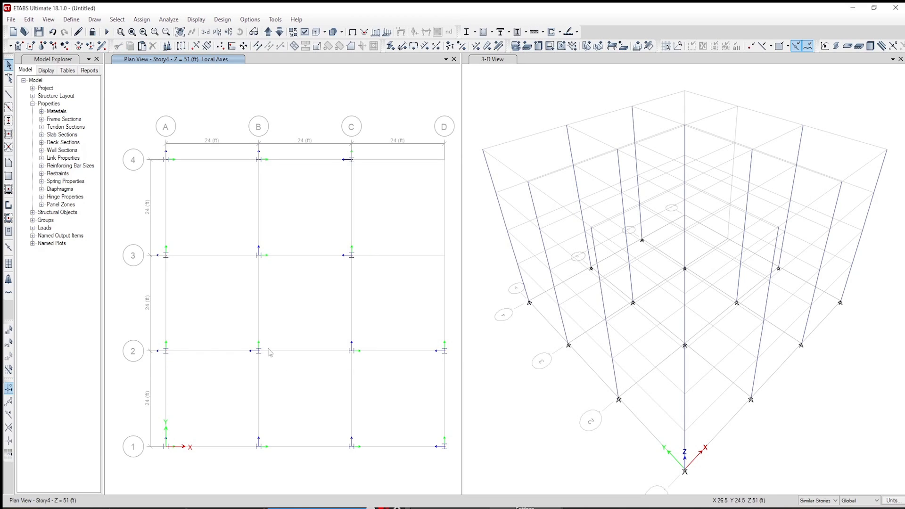
# Turn on Extrude Frames in the view options and apply it to all windows
pyautogui.click(304, 32)
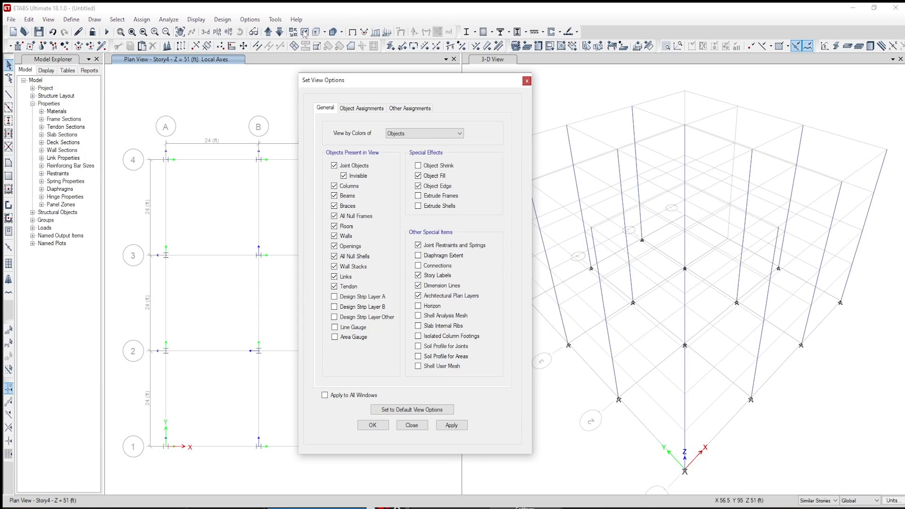
pyautogui.click(418, 196)
pyautogui.click(325, 395)
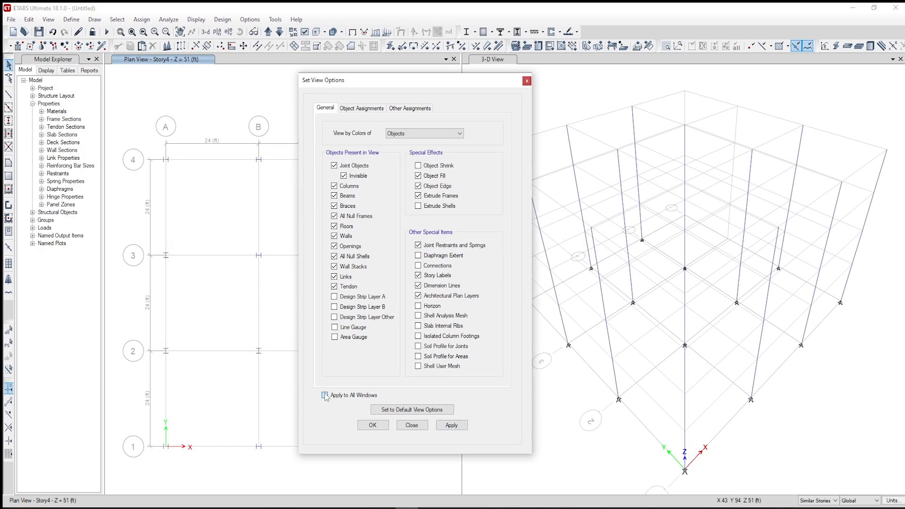
pyautogui.click(459, 428)
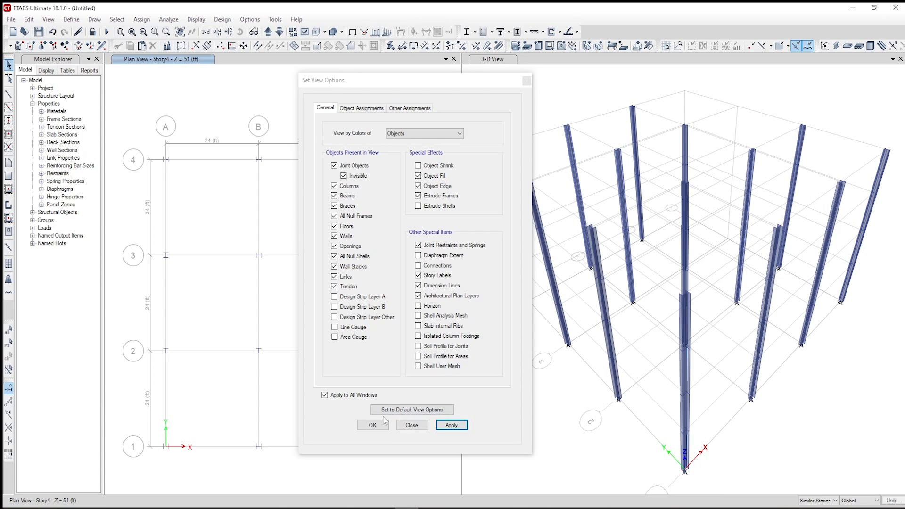
pyautogui.click(380, 426)
# Save the model as Etab Tutorial in the ETAB Models folder
pyautogui.click(10, 19)
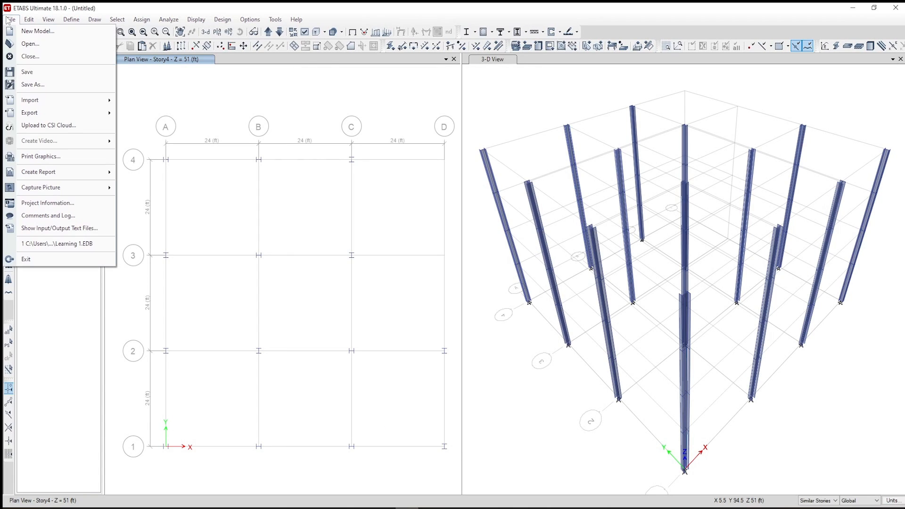
pyautogui.click(27, 72)
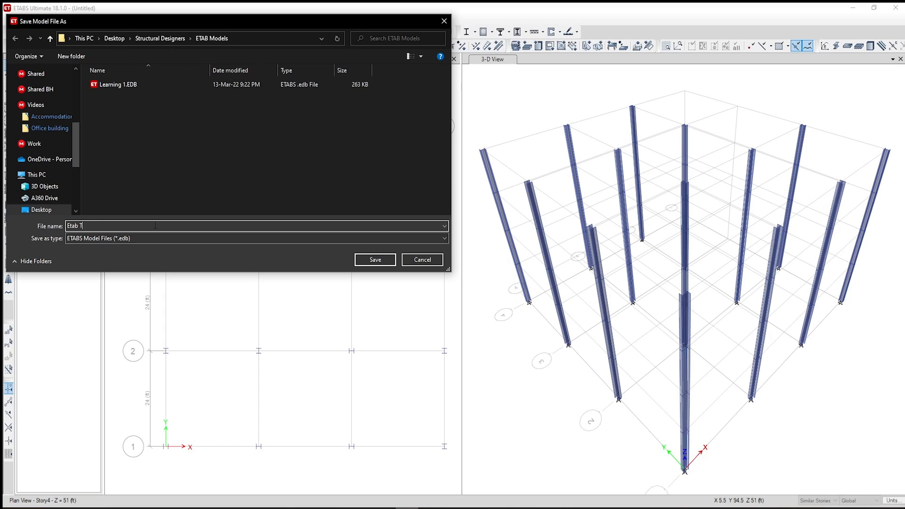
pyautogui.press('Return')
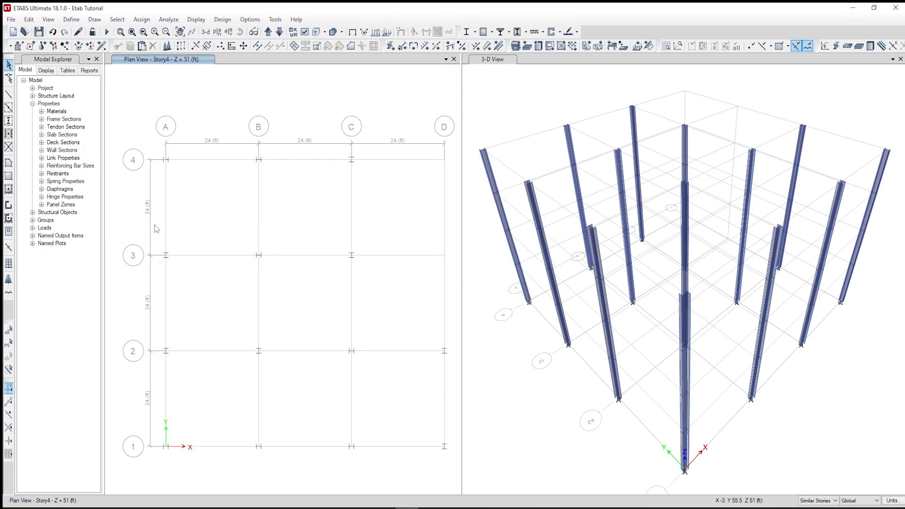
# Quick-draw continuous AUTOLATBM beams around bay C-D/1-2 and on all grid lines between A and C
pyautogui.click(94, 20)
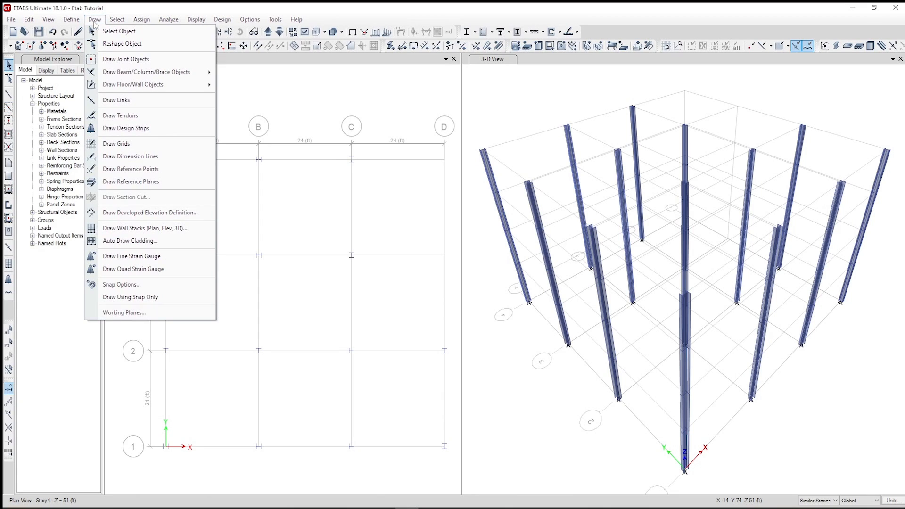
pyautogui.moveTo(198, 72)
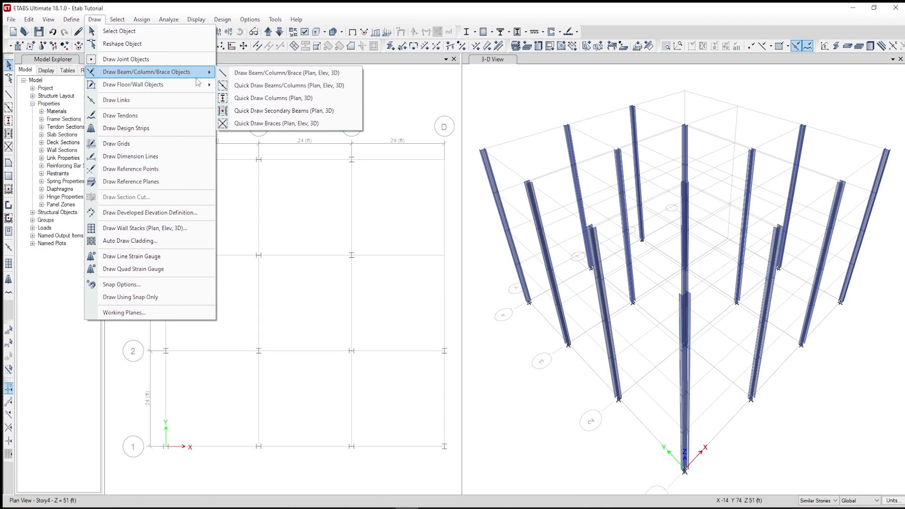
pyautogui.click(298, 86)
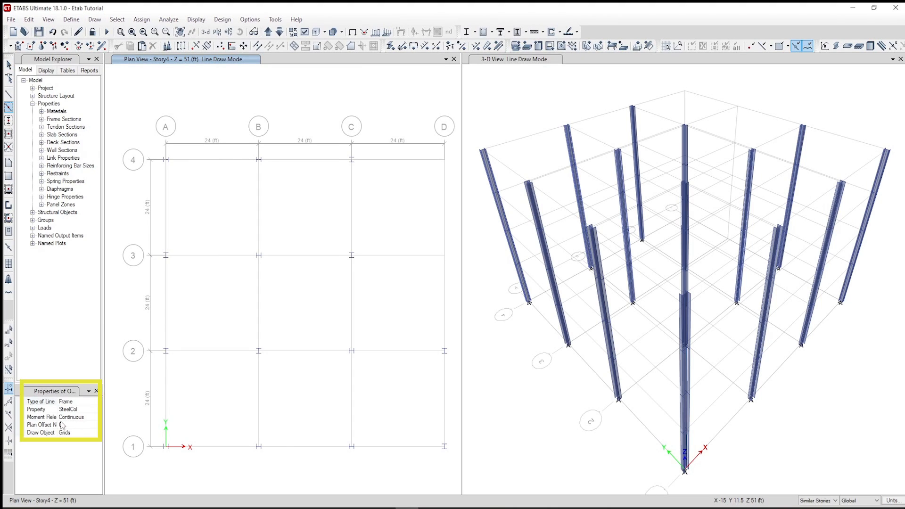
pyautogui.click(87, 410)
pyautogui.click(98, 410)
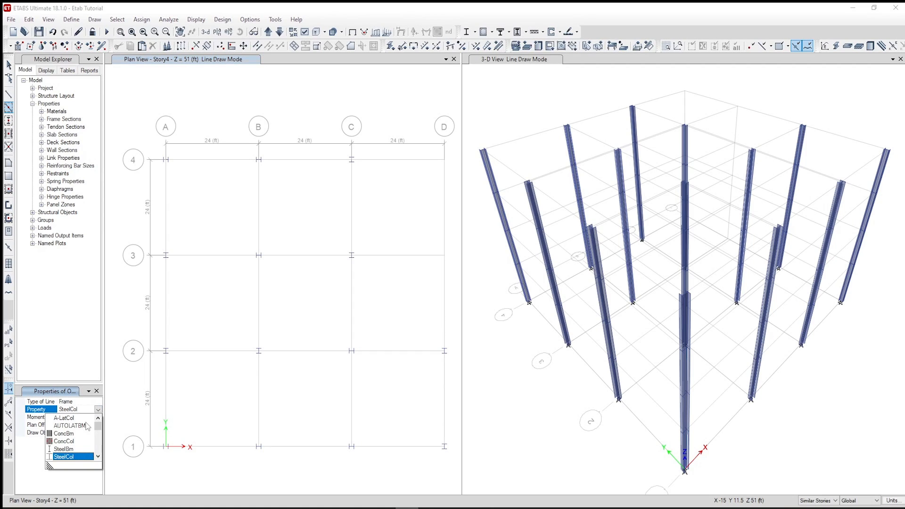
pyautogui.click(76, 427)
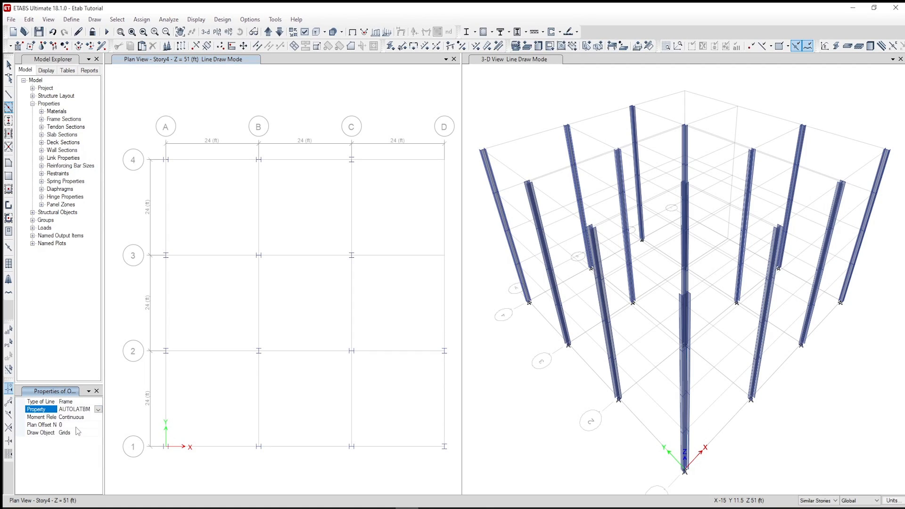
pyautogui.click(378, 460)
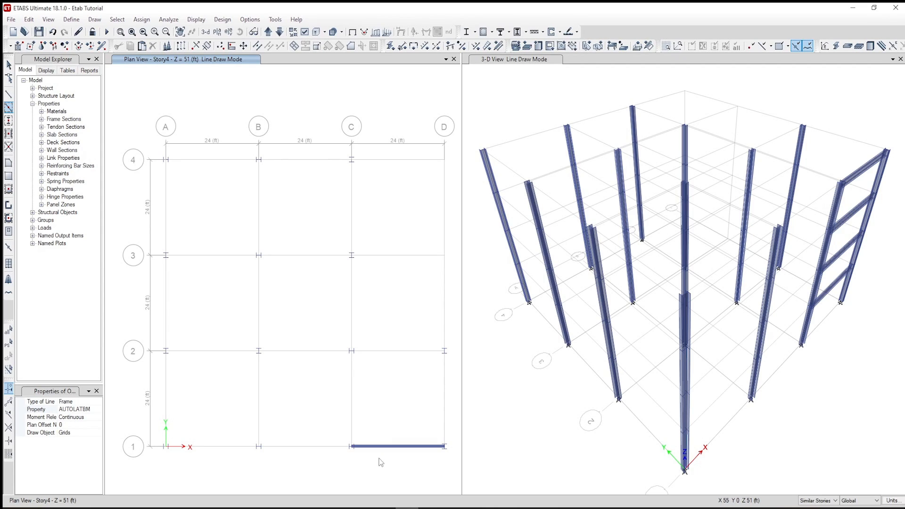
pyautogui.click(406, 351)
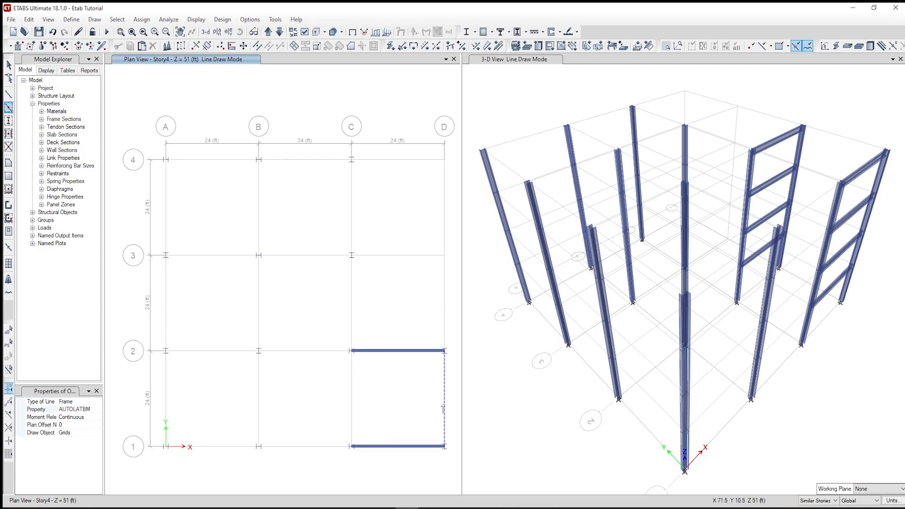
pyautogui.click(444, 408)
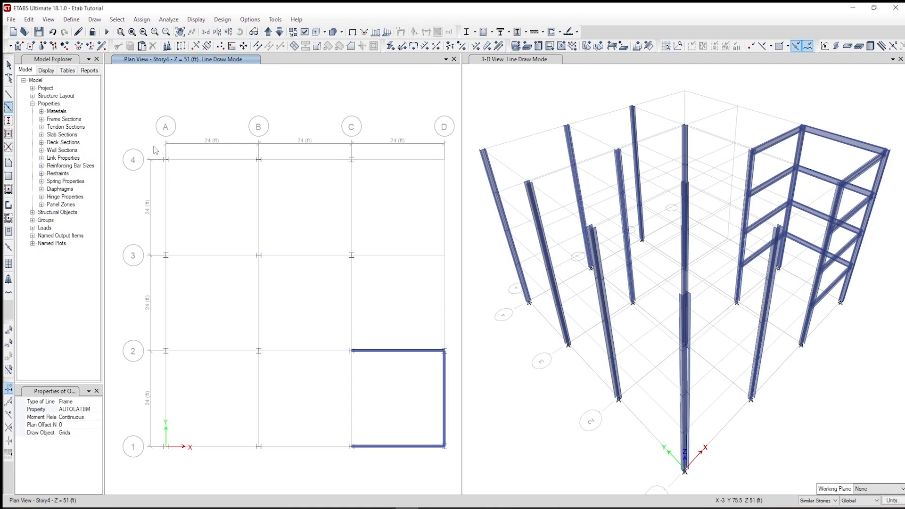
pyautogui.moveTo(153, 144); pyautogui.dragTo(369, 474)
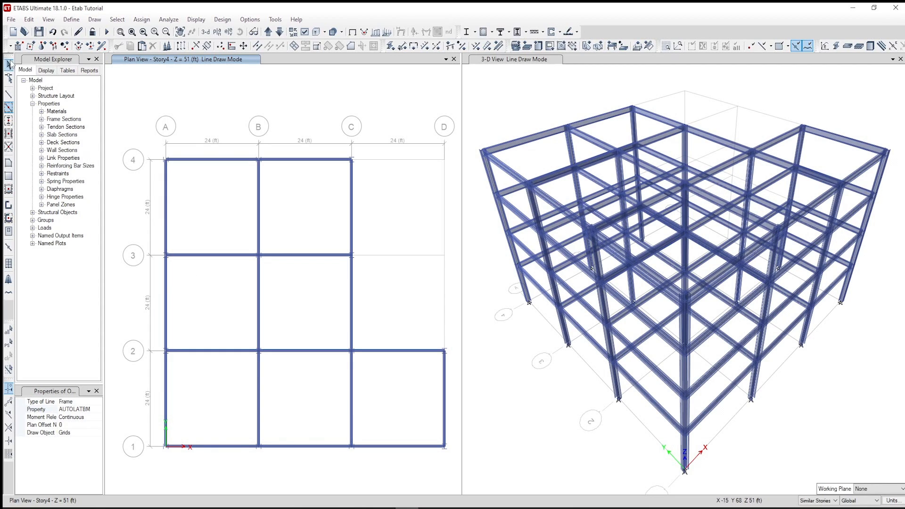
# Delete the beam on grid C between grids 2 and 3
pyautogui.click(9, 65)
pyautogui.click(352, 304)
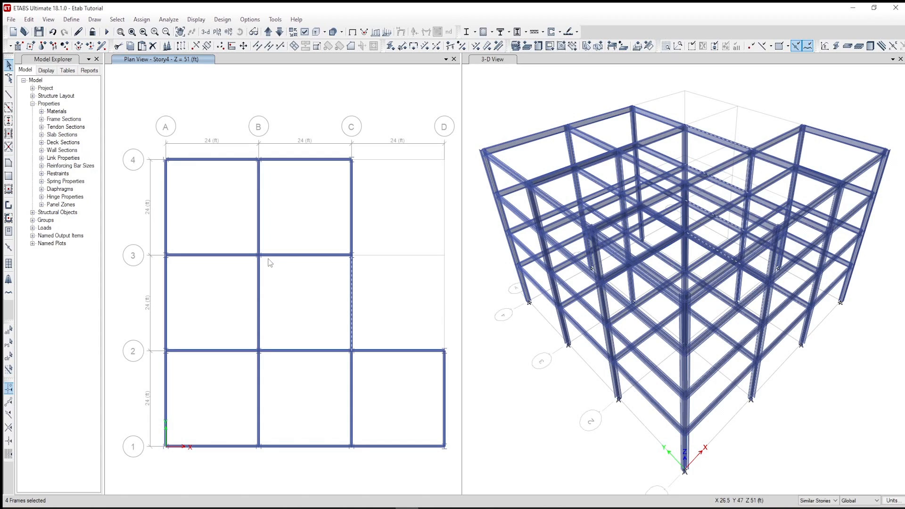
pyautogui.click(29, 20)
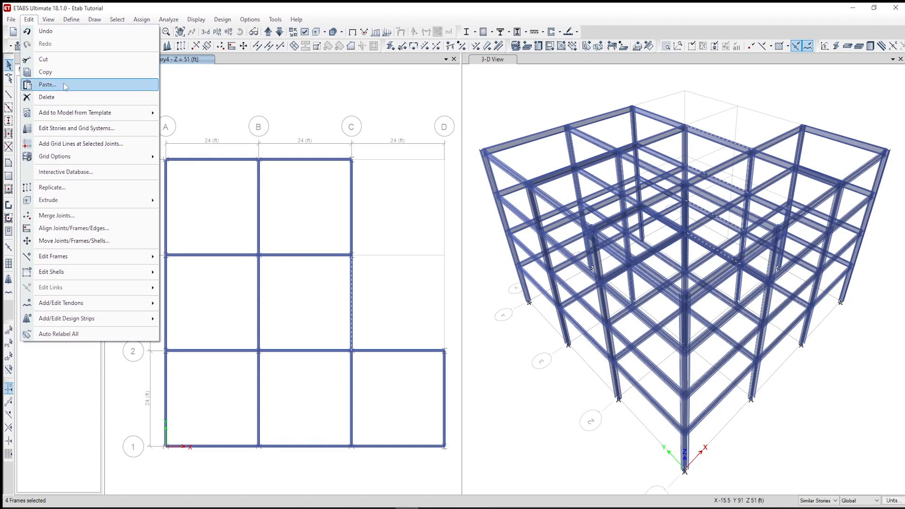
pyautogui.click(71, 97)
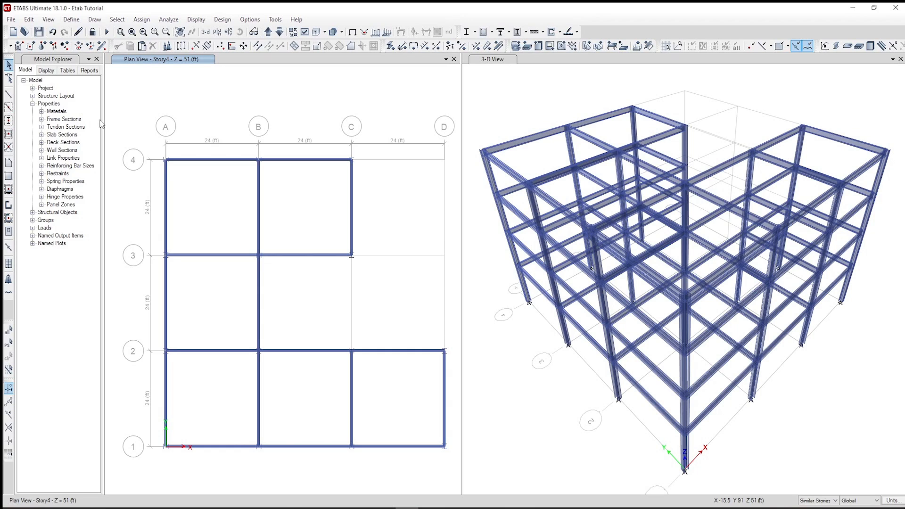
# Quick-draw three pinned A-CompBm secondary beams per bay, parallel to Y, in bay C-D/1-2 and all bays between grids A and C
pyautogui.click(8, 134)
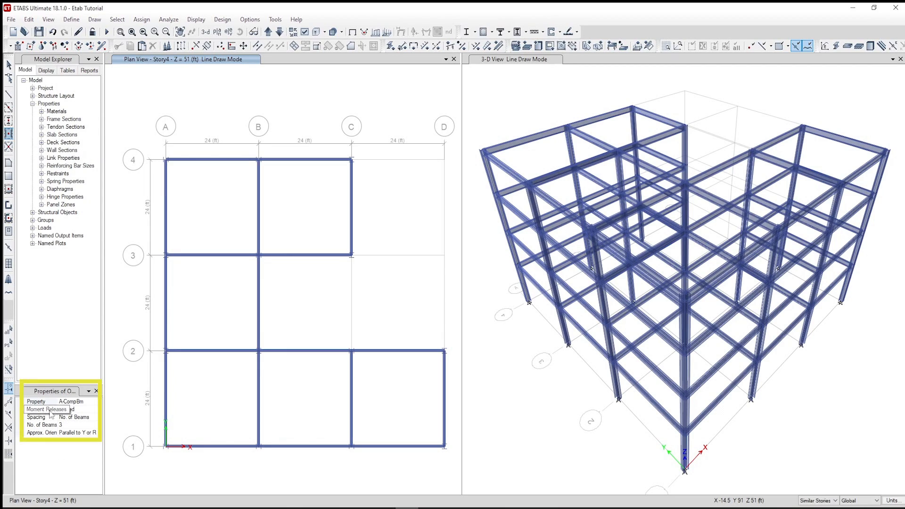
pyautogui.click(90, 402)
pyautogui.click(98, 402)
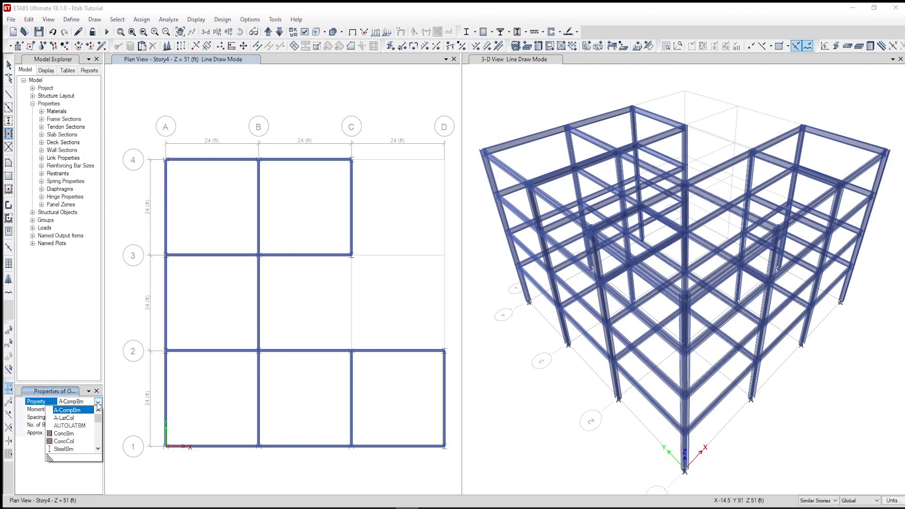
pyautogui.click(99, 402)
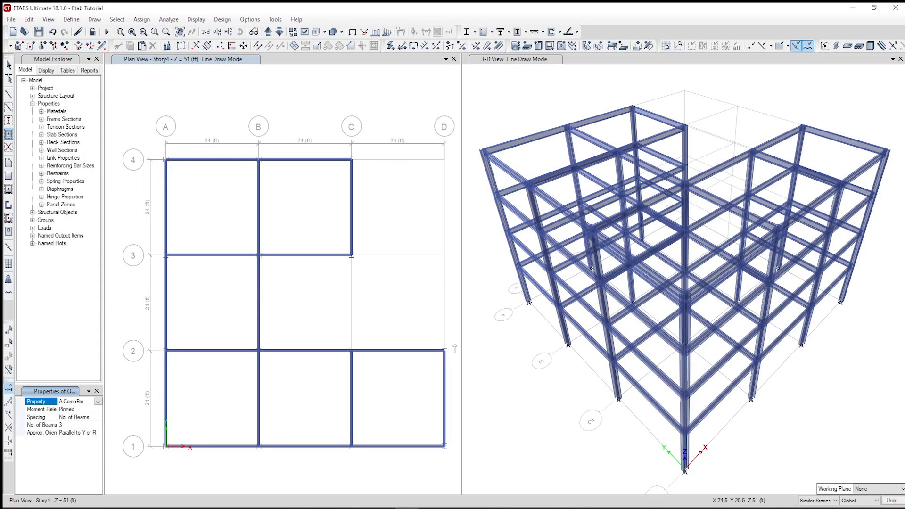
pyautogui.click(398, 407)
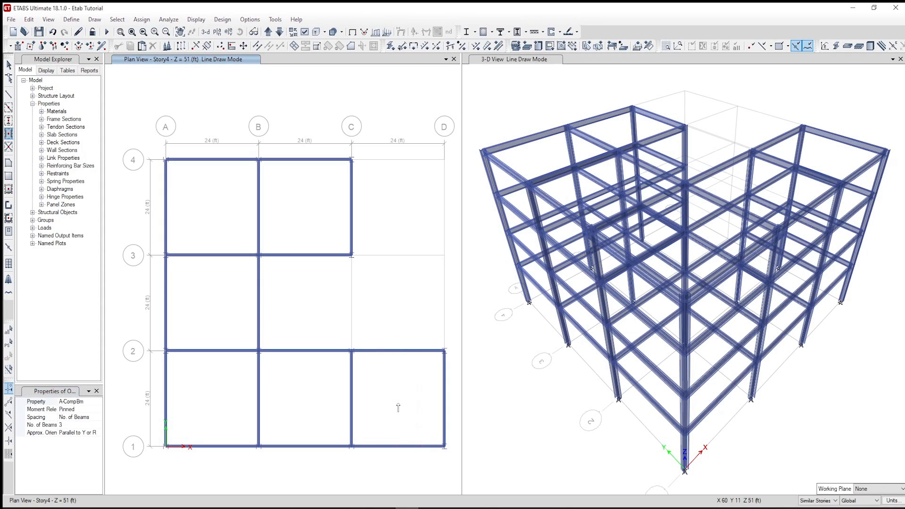
pyautogui.click(391, 411)
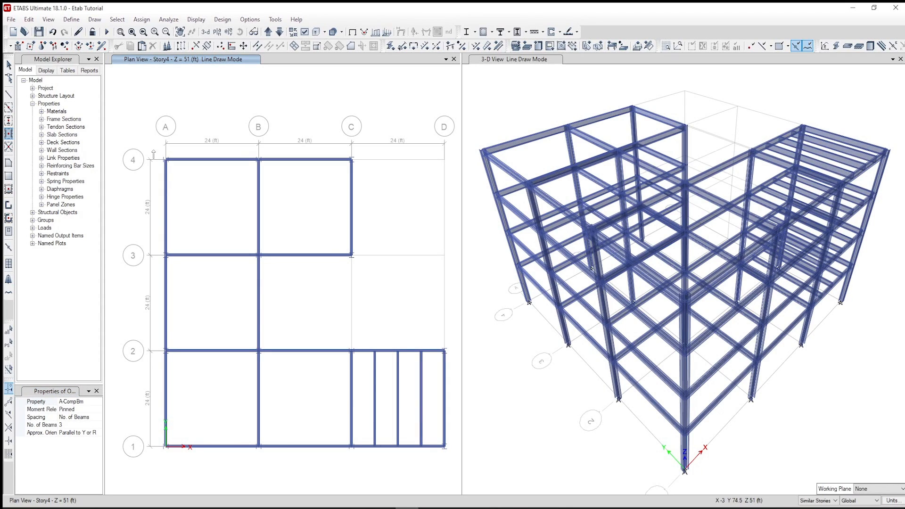
pyautogui.moveTo(154, 148)
pyautogui.mouseDown()
pyautogui.moveTo(211, 211)
pyautogui.moveTo(327, 434)
pyautogui.moveTo(360, 464)
pyautogui.mouseUp()
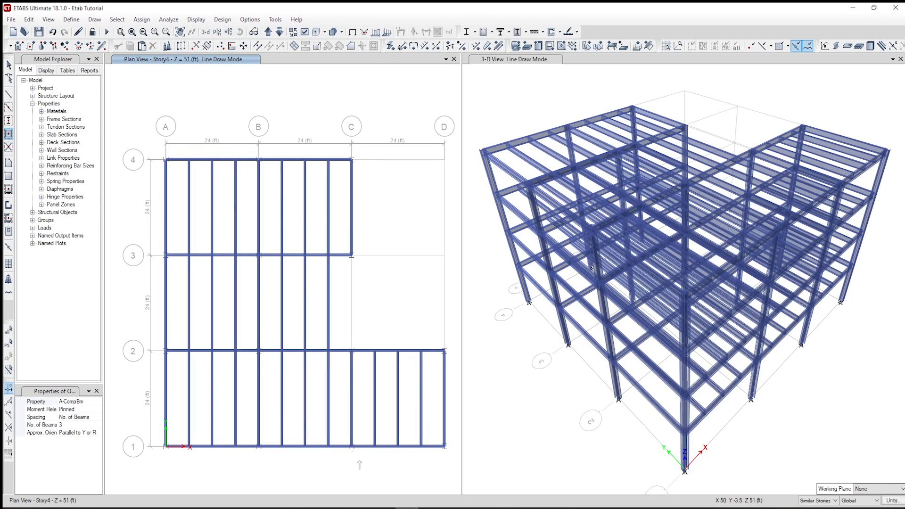
# Delete the three secondary beams in bay B-C/2-3 on all similar stories
pyautogui.click(8, 64)
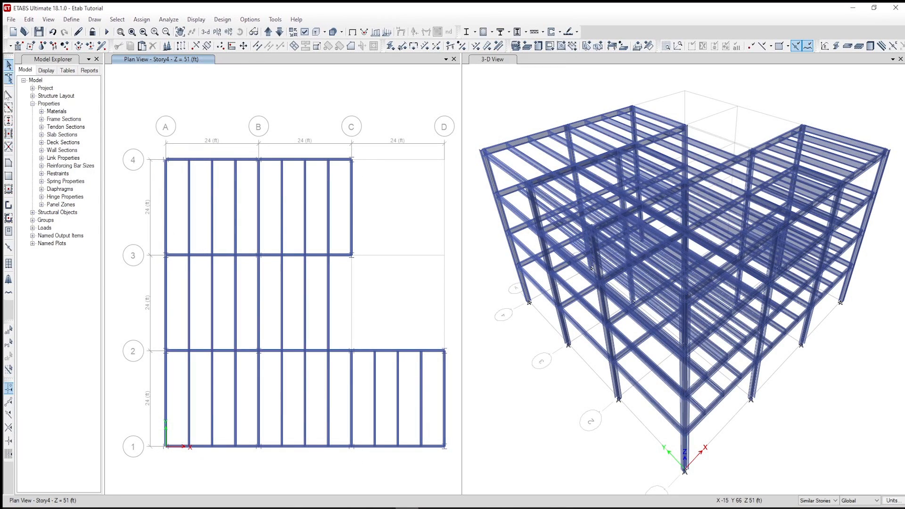
pyautogui.click(11, 371)
pyautogui.click(273, 335)
pyautogui.click(335, 301)
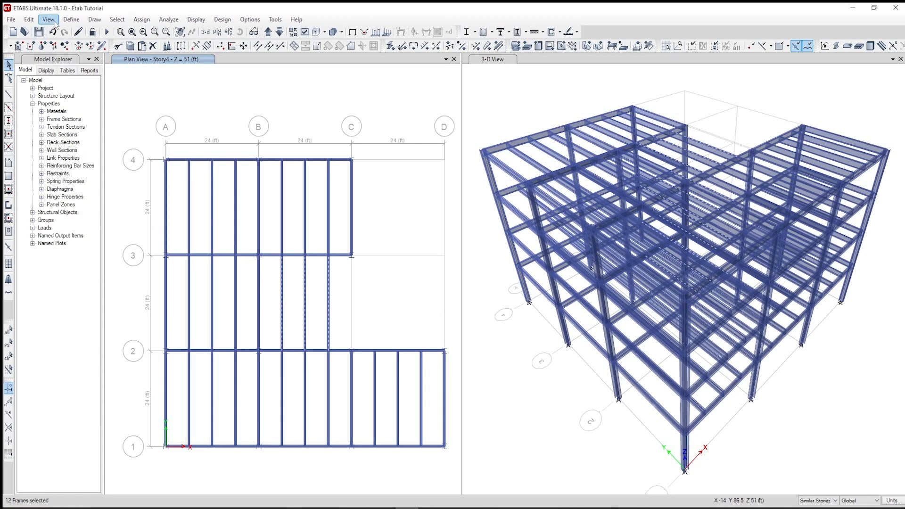
pyautogui.click(28, 20)
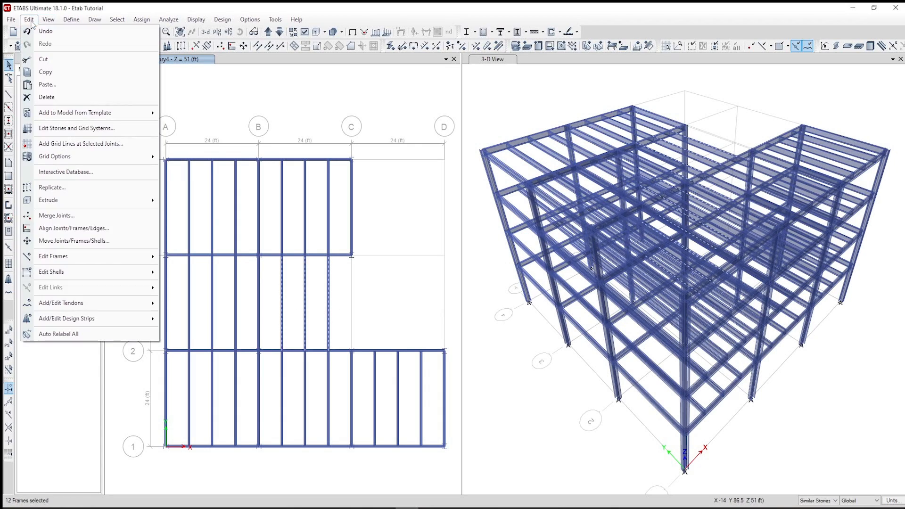
pyautogui.click(65, 97)
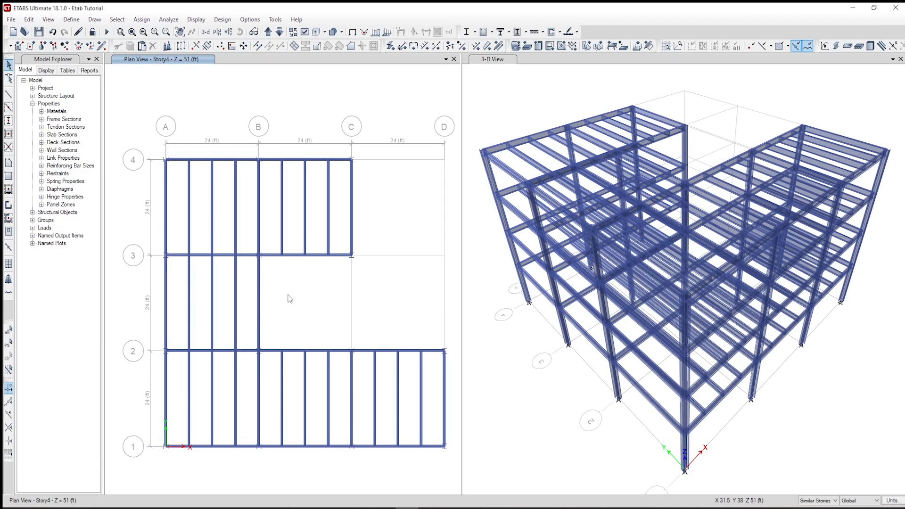
# Turn off extruded frame display and apply the view settings to all windows
pyautogui.click(304, 32)
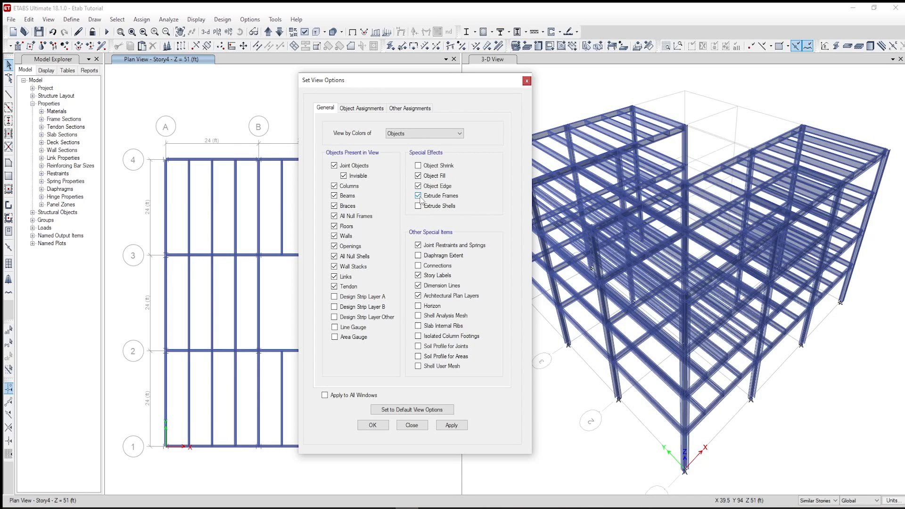
pyautogui.click(338, 398)
pyautogui.click(452, 425)
pyautogui.click(372, 426)
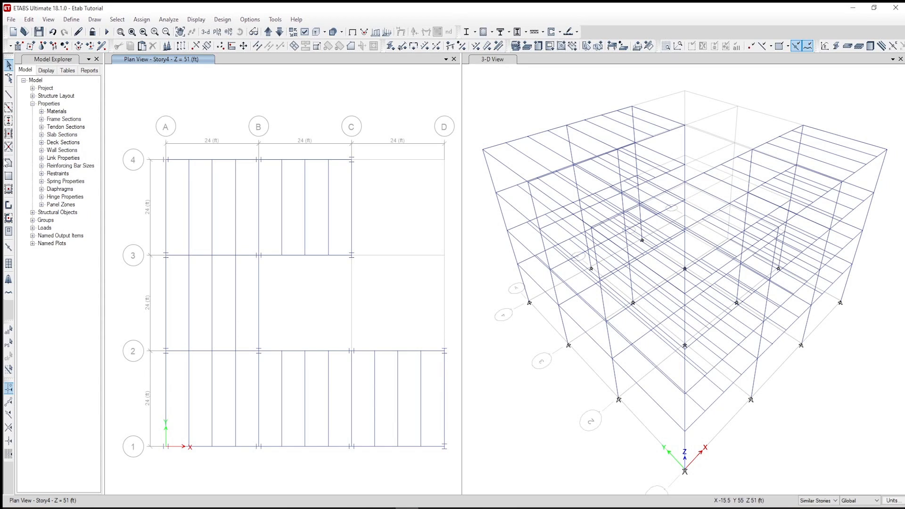
# Start drawing floor areas with the Deck1 property and review the snap options
pyautogui.click(9, 163)
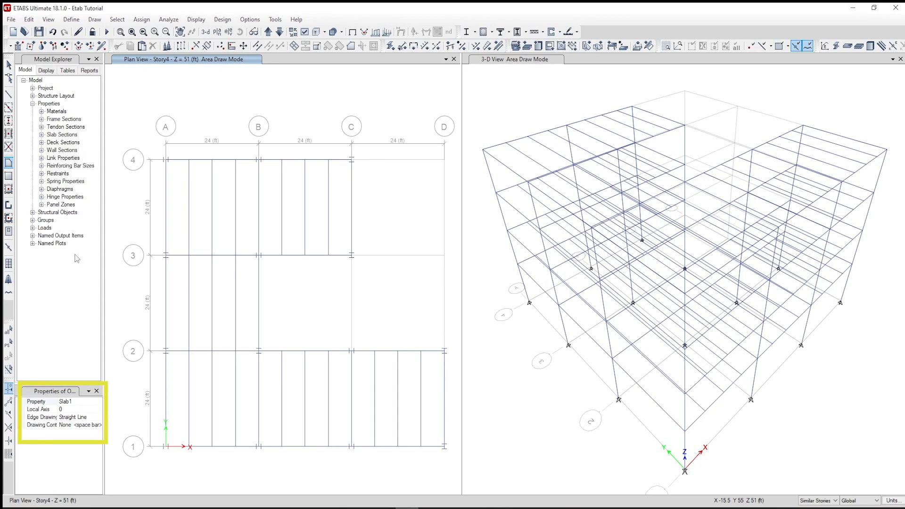
pyautogui.click(71, 401)
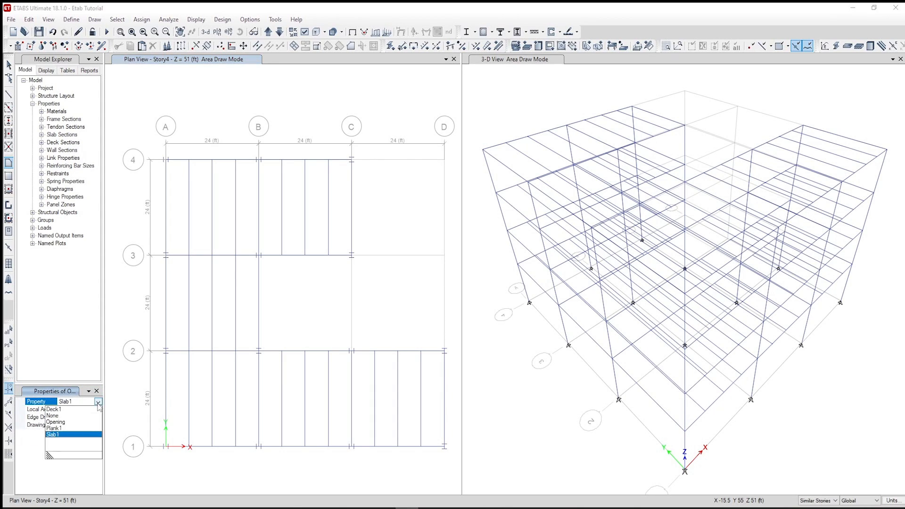
pyautogui.click(59, 410)
pyautogui.click(95, 19)
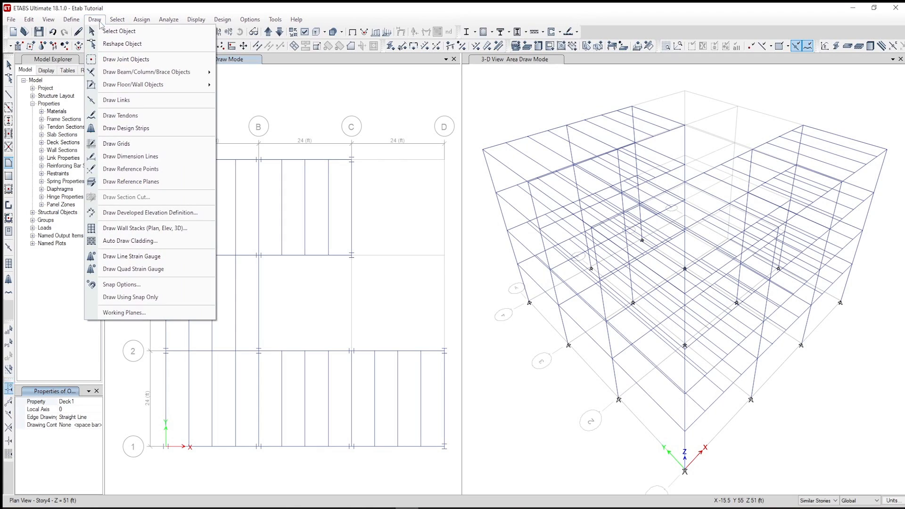
pyautogui.click(121, 285)
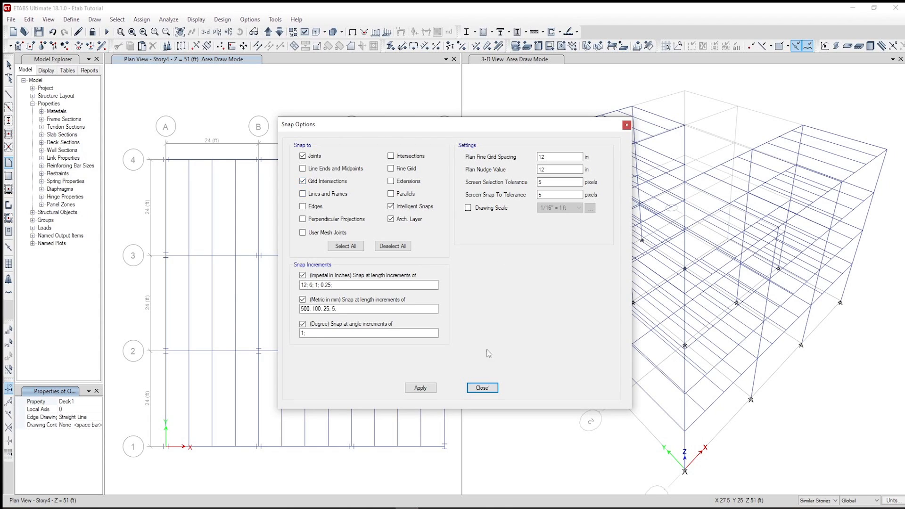
pyautogui.click(489, 388)
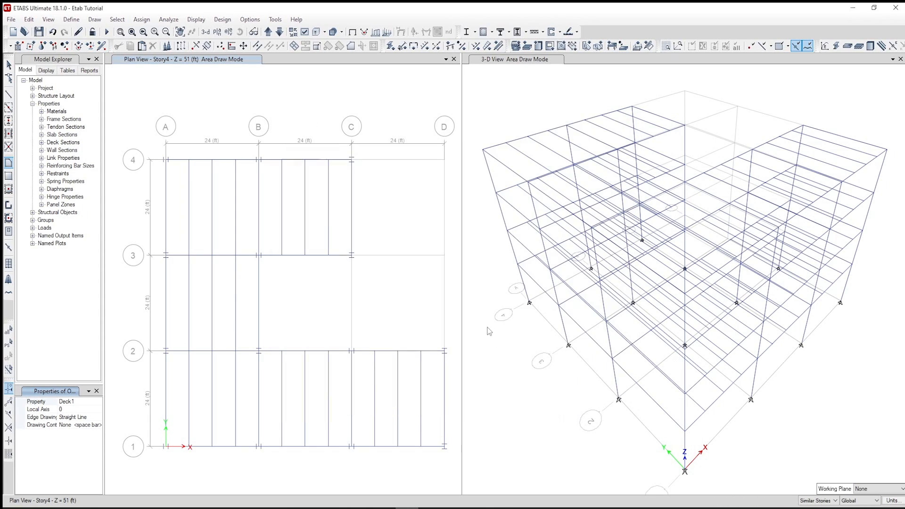
# Draw the deck outline through grid points A1, A4, C4, C3, B3, B2, D2 and D1 on similar stories
pyautogui.click(166, 447)
pyautogui.click(166, 159)
pyautogui.click(352, 159)
pyautogui.click(351, 255)
pyautogui.click(259, 255)
pyautogui.click(258, 351)
pyautogui.click(444, 351)
pyautogui.click(444, 447)
pyautogui.press('Return')
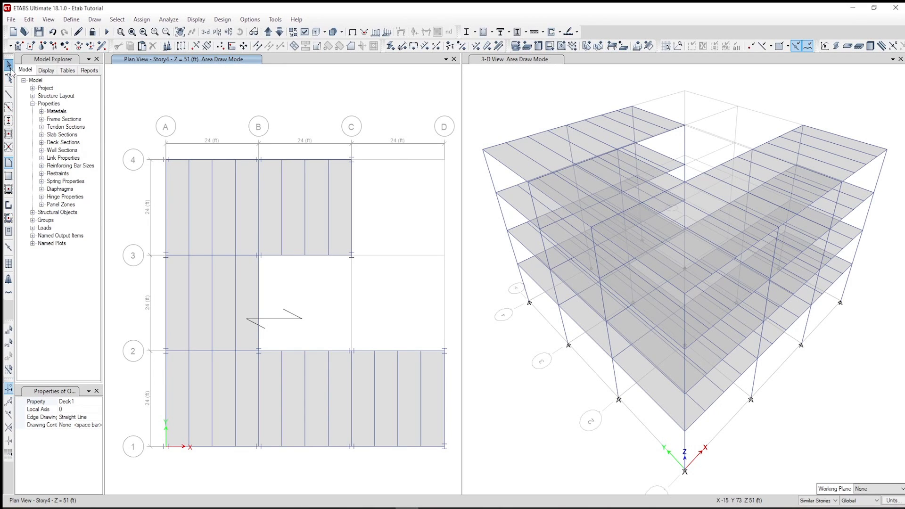
pyautogui.click(9, 66)
# Set the type of the Deck1 deck property to Filled
pyautogui.click(78, 22)
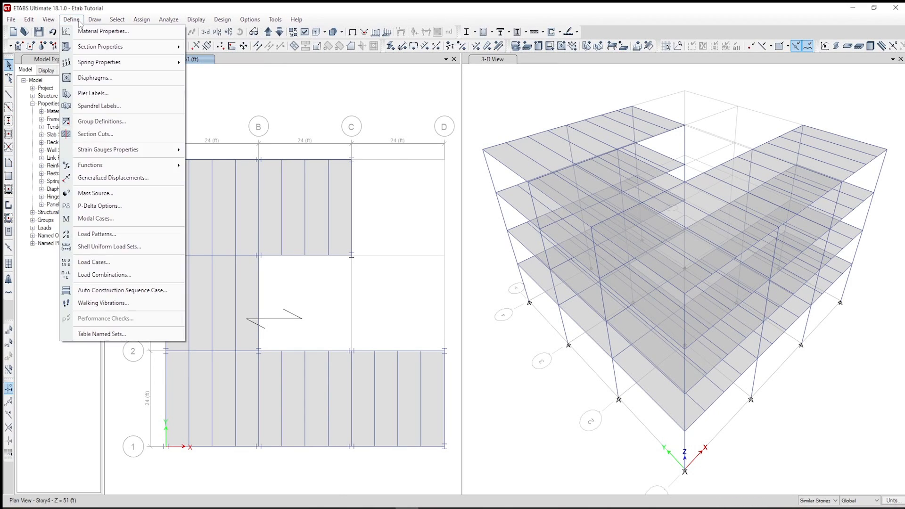
pyautogui.moveTo(102, 48)
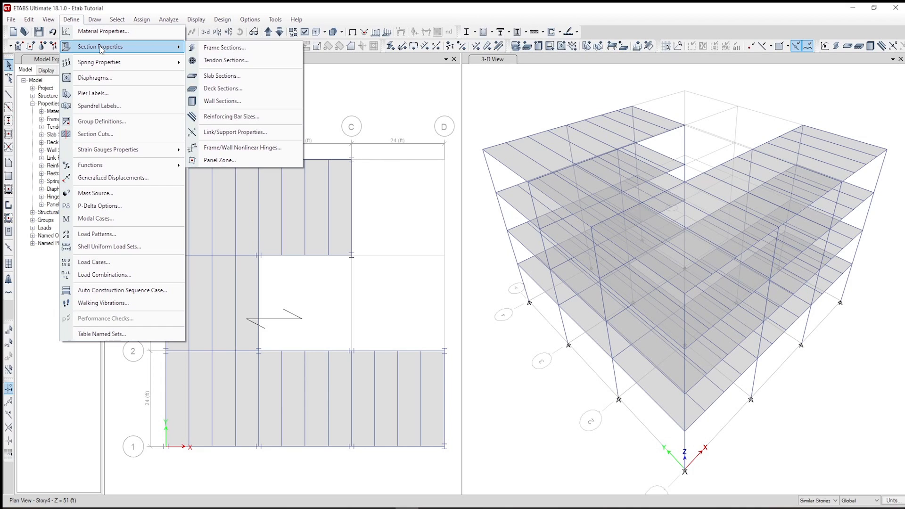
pyautogui.click(235, 94)
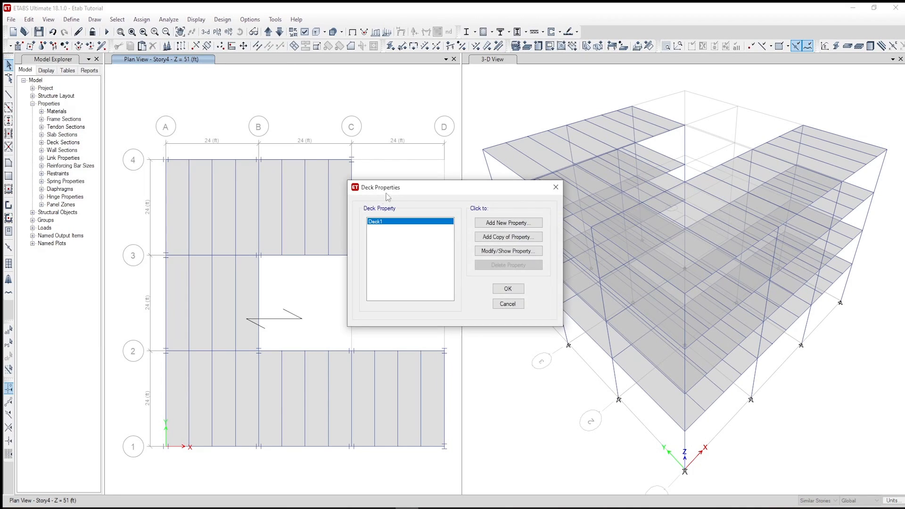
pyautogui.moveTo(405, 190); pyautogui.dragTo(263, 143)
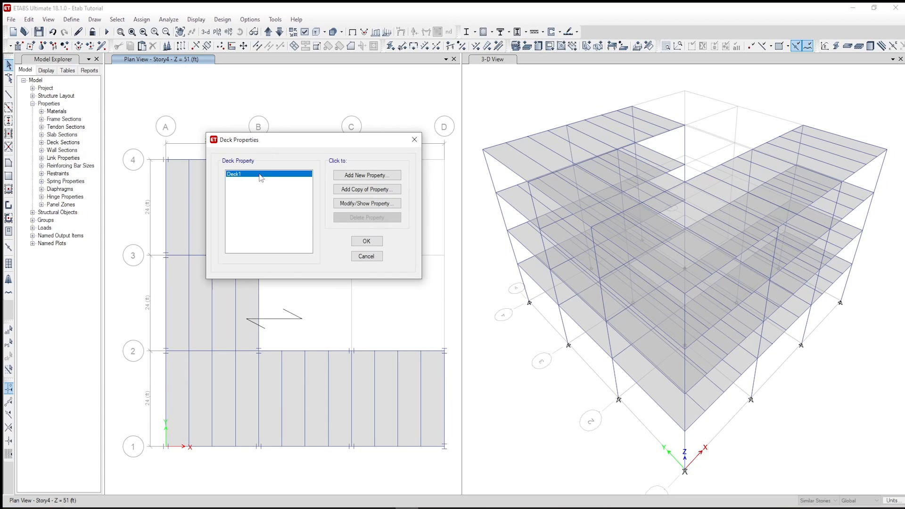
pyautogui.click(367, 203)
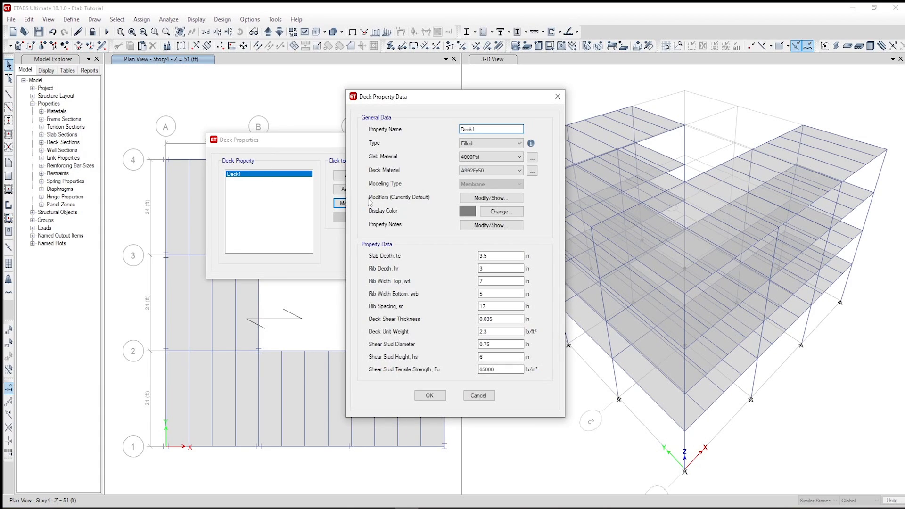
pyautogui.click(494, 144)
pyautogui.click(494, 151)
pyautogui.click(430, 396)
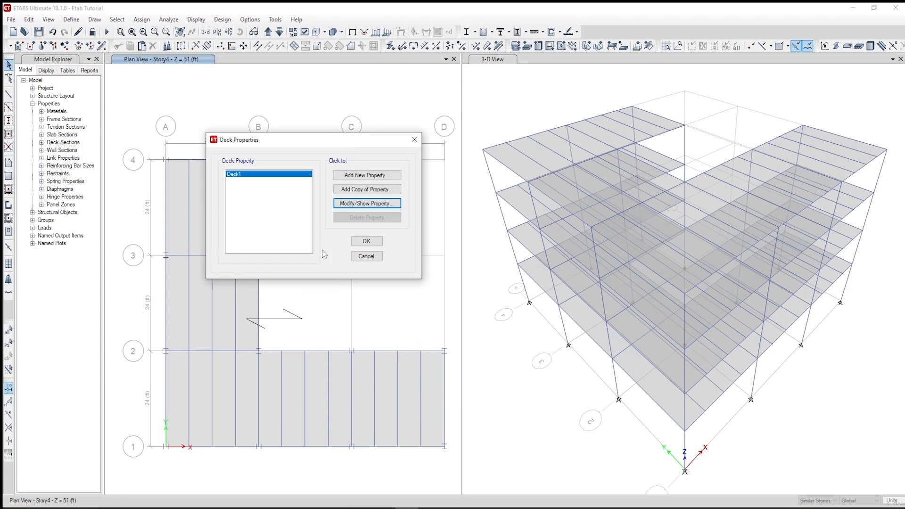
pyautogui.click(368, 242)
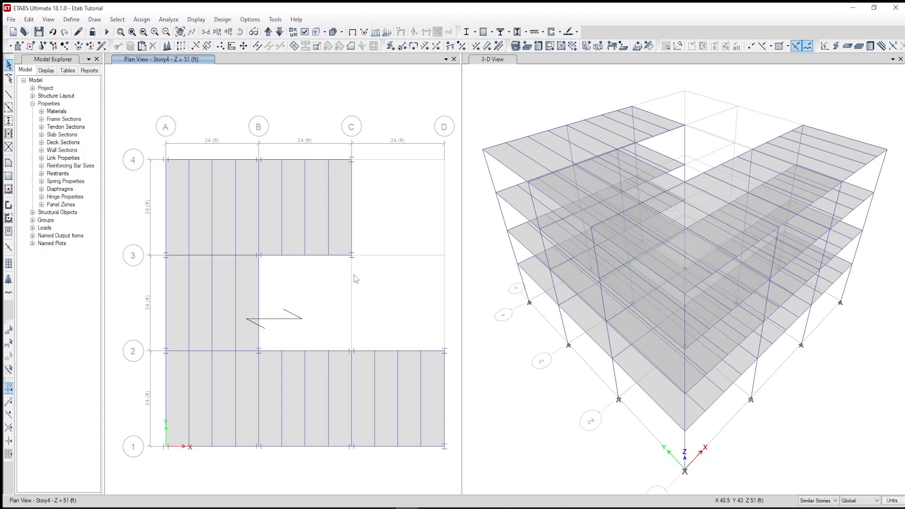
# Auto-draw cladding around the building using the floors, and call up the elevation view at grid A
pyautogui.click(95, 19)
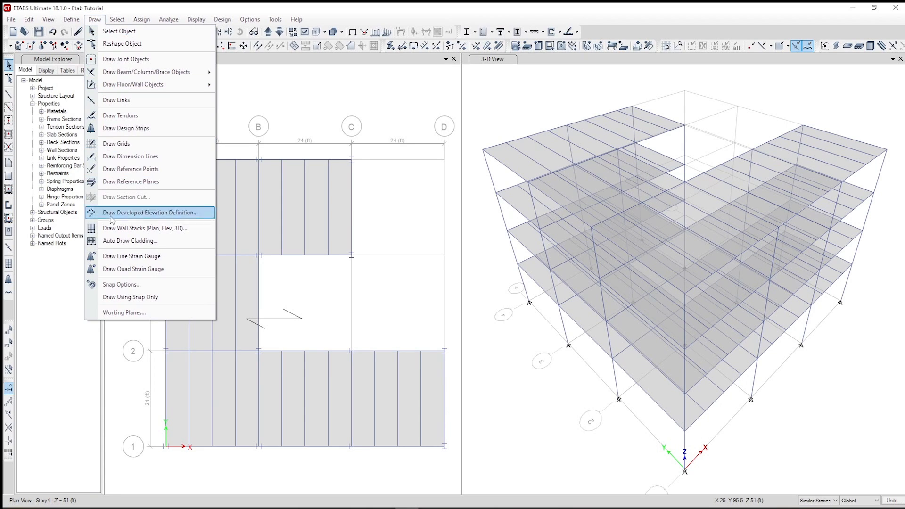
pyautogui.click(139, 242)
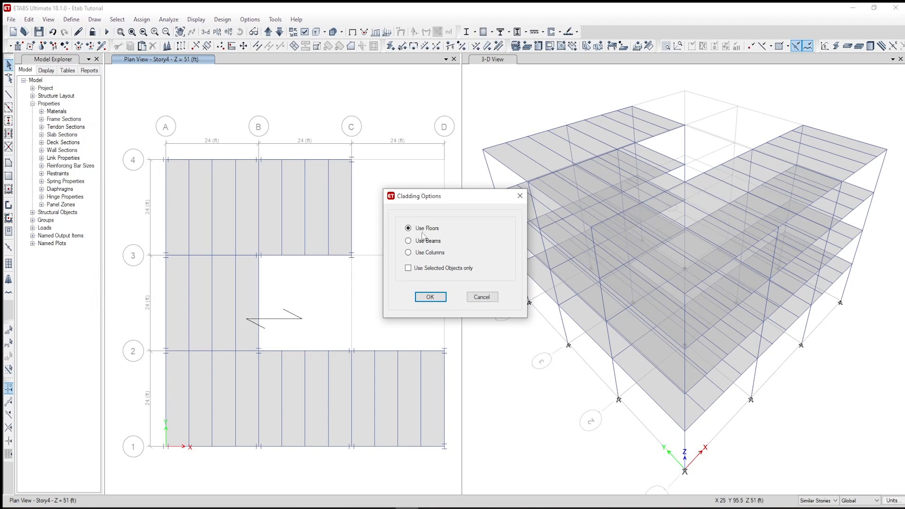
pyautogui.click(430, 296)
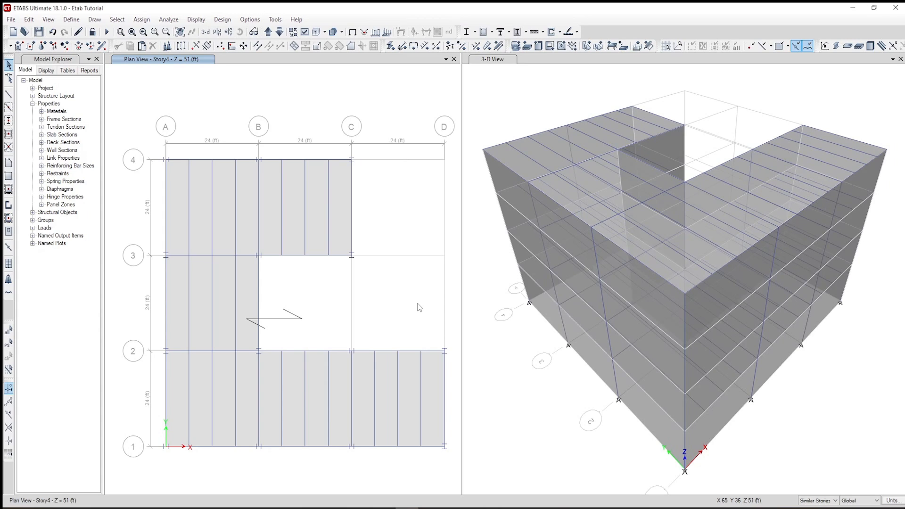
pyautogui.click(231, 46)
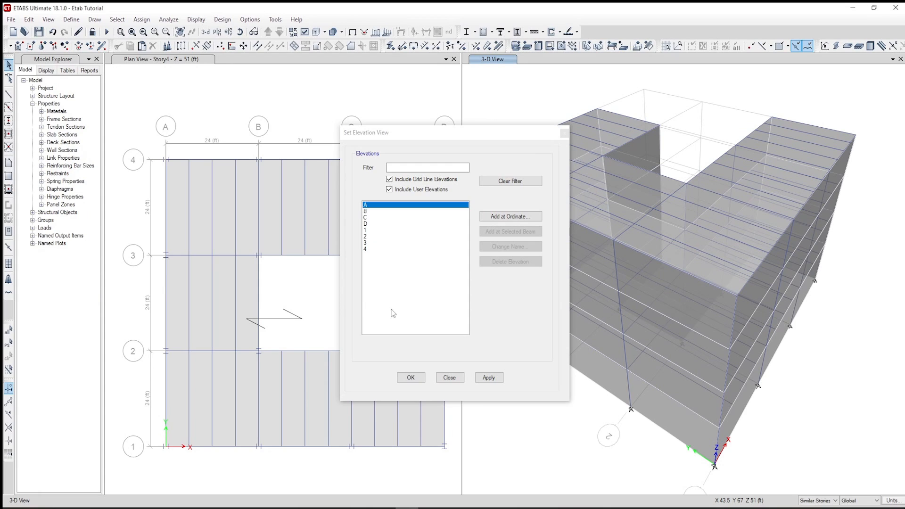
pyautogui.click(411, 378)
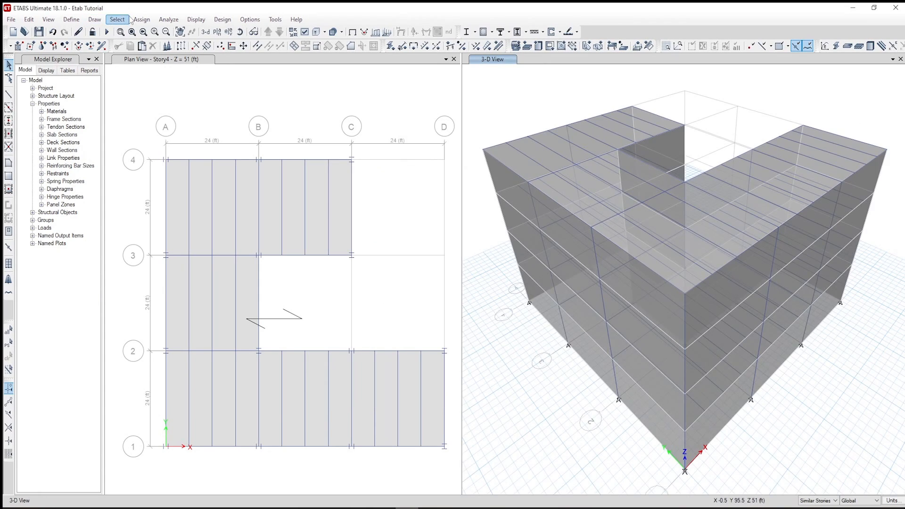
# Set the floor display transparency to 0.3 and change the transparency of the beams
pyautogui.click(245, 21)
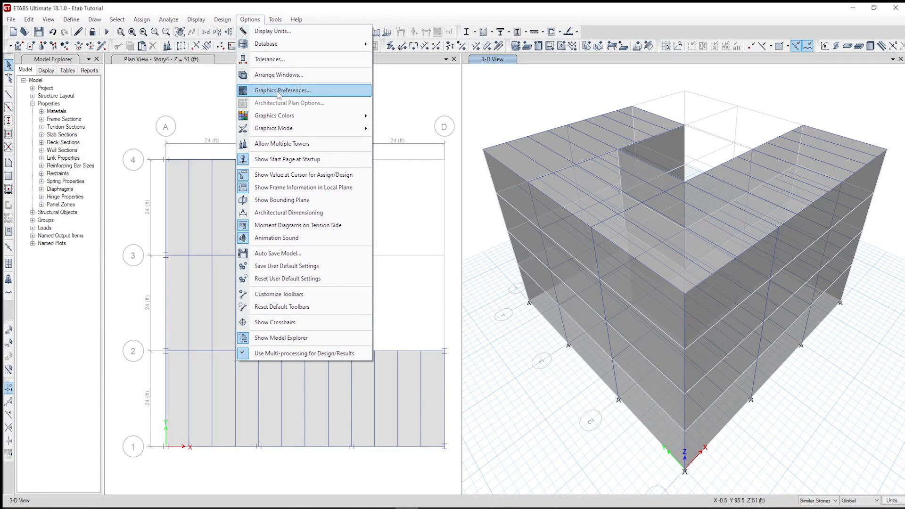
pyautogui.moveTo(309, 117)
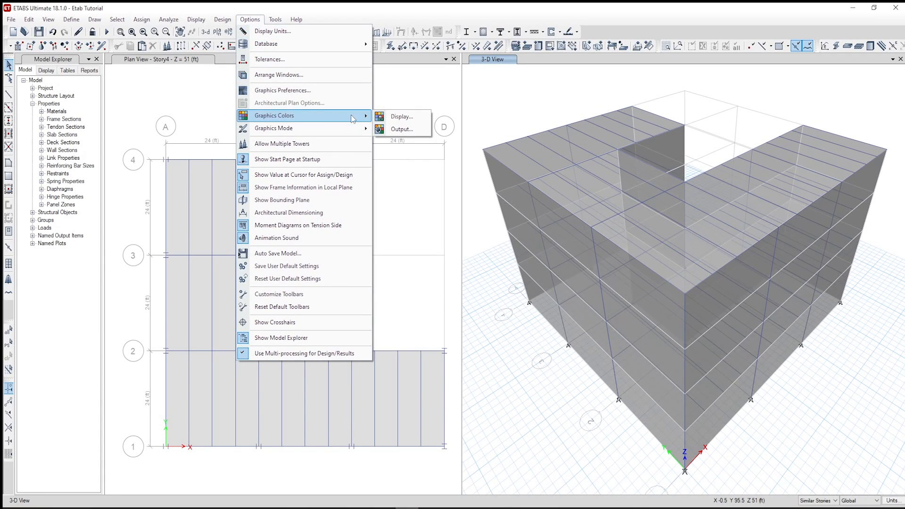
pyautogui.click(402, 118)
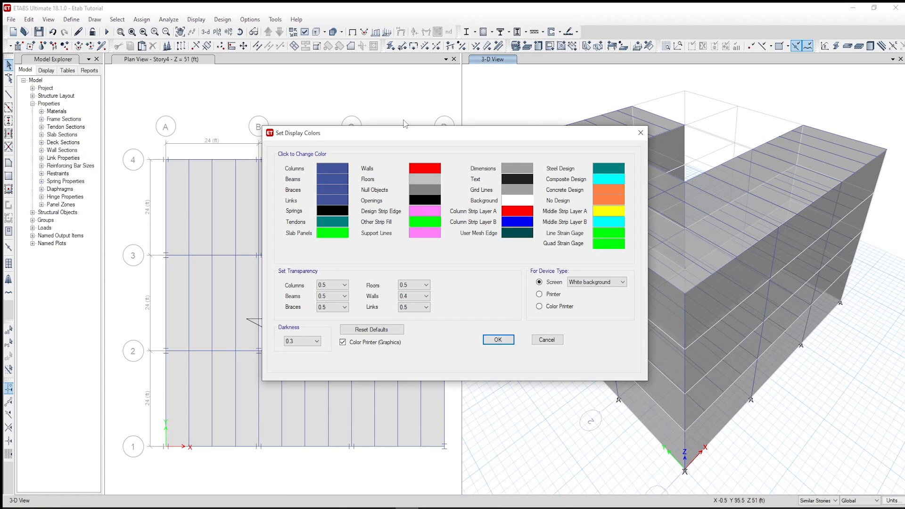
pyautogui.click(427, 285)
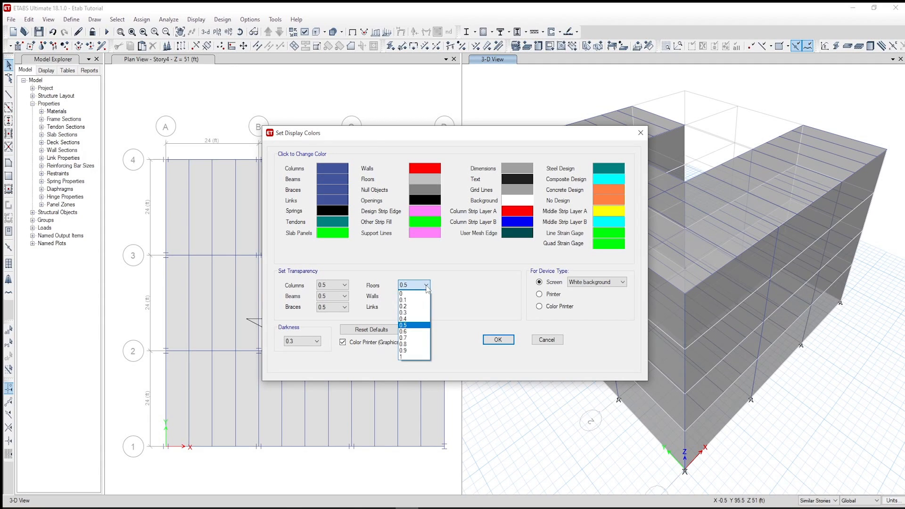
pyautogui.click(415, 312)
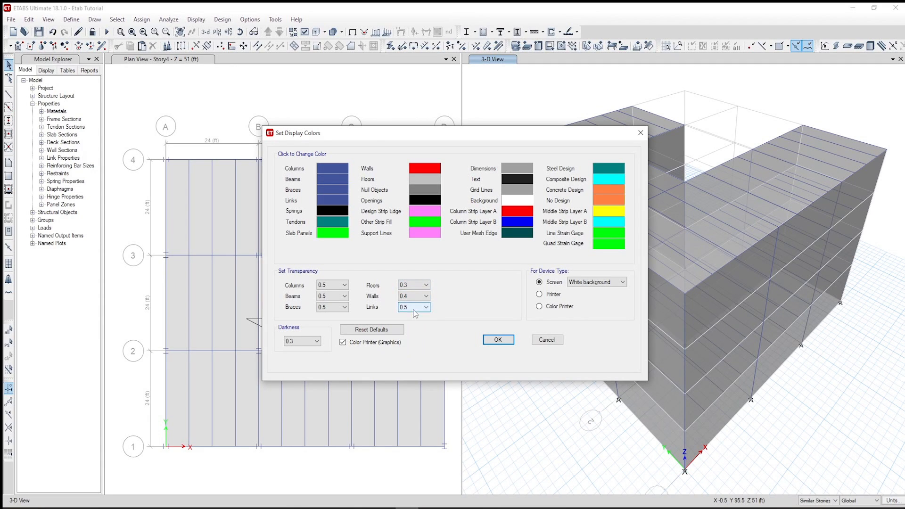
pyautogui.click(344, 297)
pyautogui.click(330, 352)
pyautogui.click(499, 340)
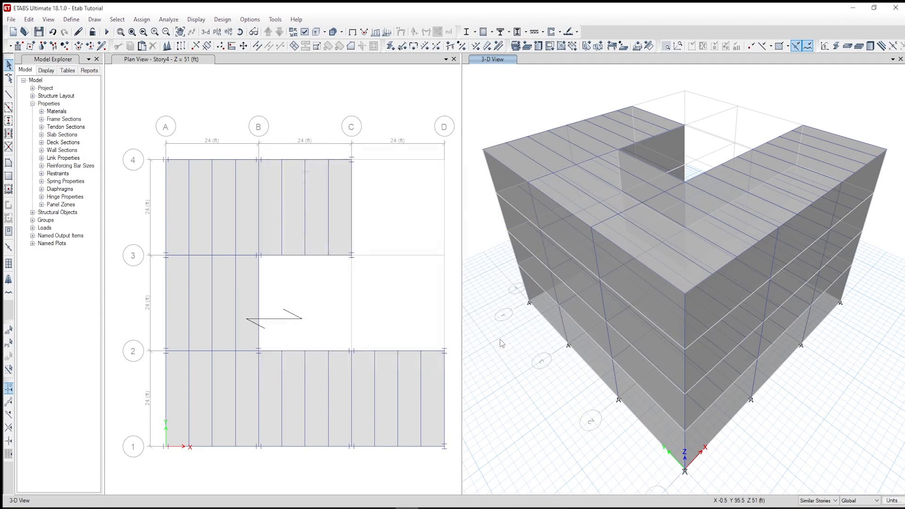
# Define a multi-cell wall stack with two 11 ft cores, setting the opening height to 6.5 ft and opening width to 3 ft
pyautogui.click(100, 20)
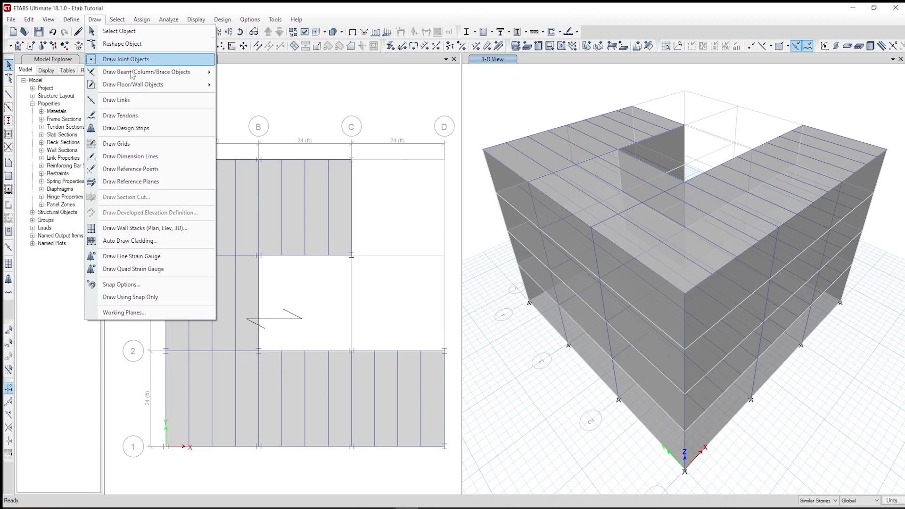
pyautogui.click(141, 228)
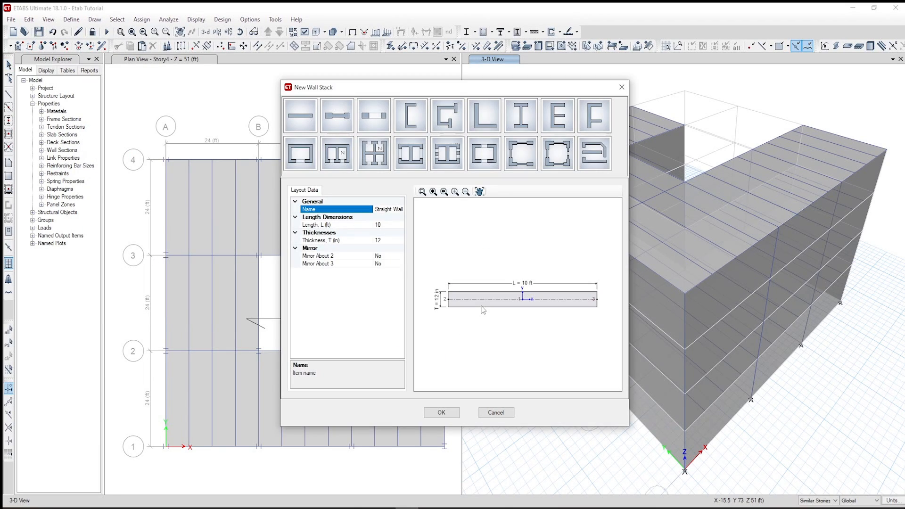
pyautogui.click(343, 162)
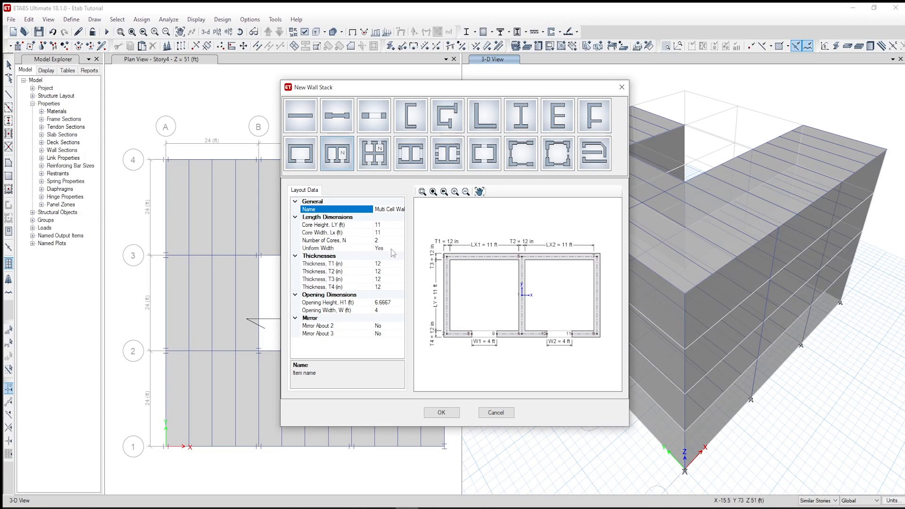
pyautogui.click(390, 302)
pyautogui.write('6.5')
pyautogui.press('Tab')
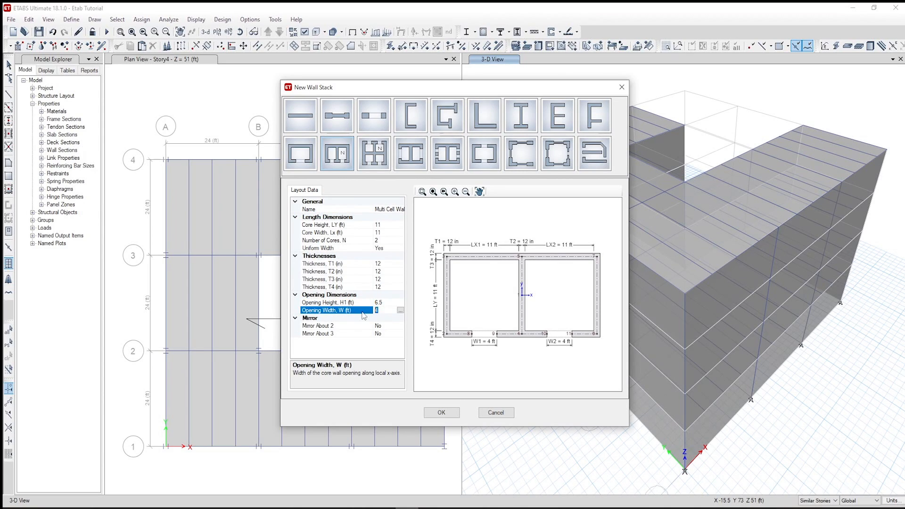
pyautogui.write('3')
pyautogui.click(450, 412)
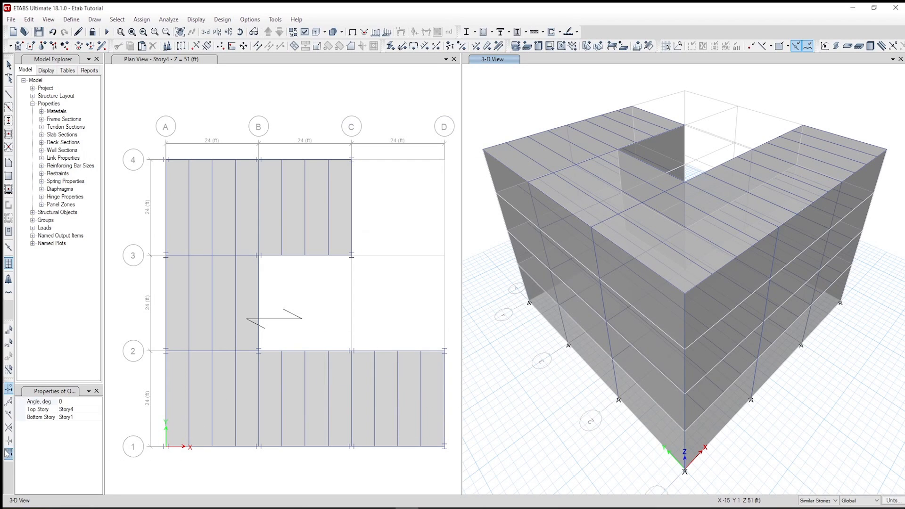
# Place the wall stack at a 180-degree angle just outside grid line 1, between grids B and C
pyautogui.click(65, 401)
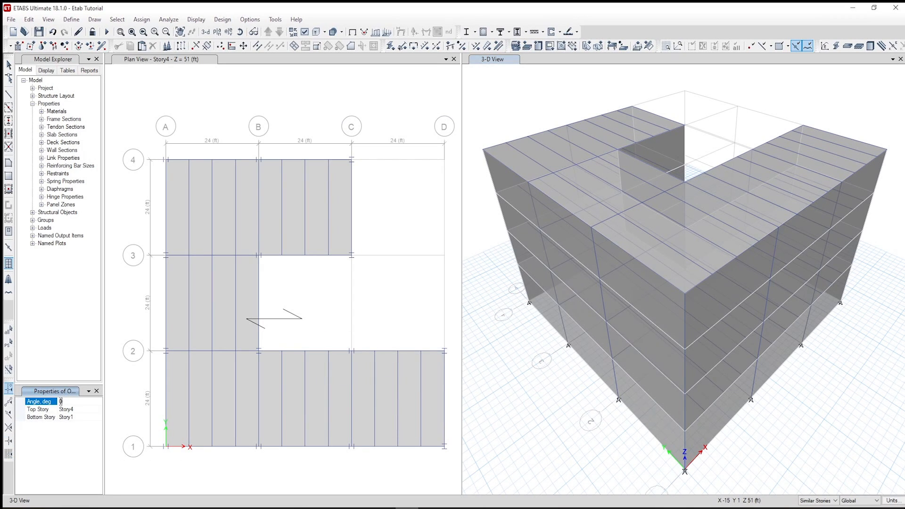
pyautogui.write('1800')
pyautogui.click(161, 62)
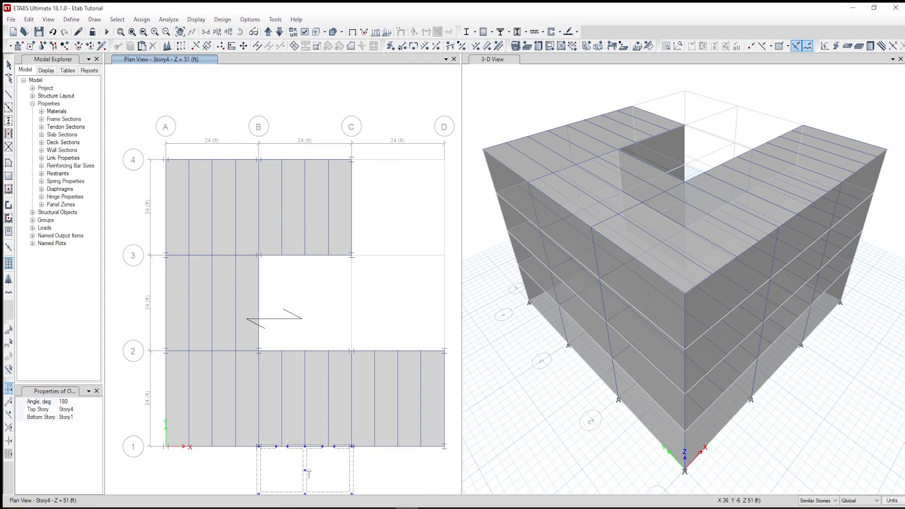
pyautogui.click(309, 473)
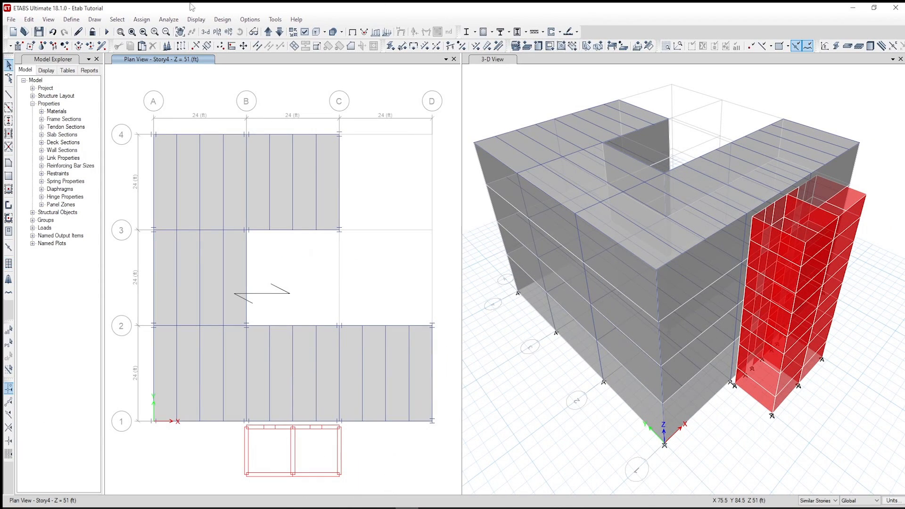
# Change the type of the Live load pattern to Reducible Live
pyautogui.click(71, 20)
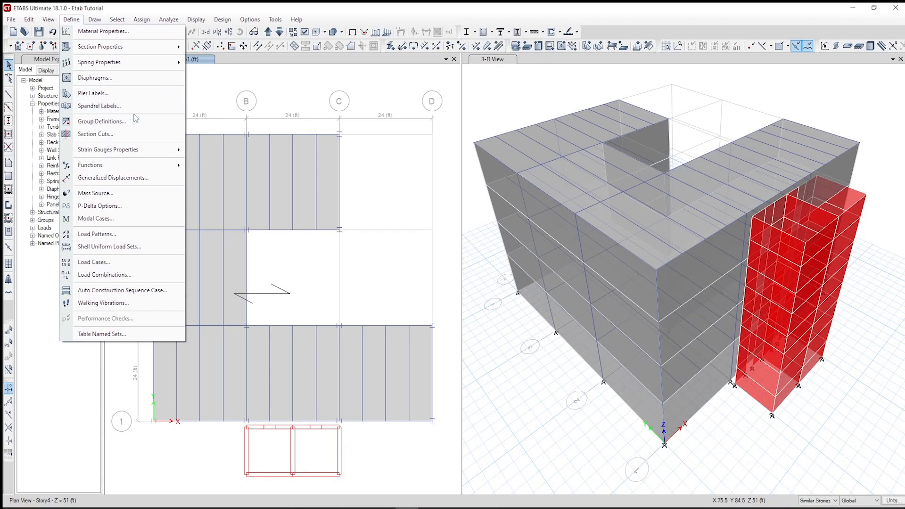
pyautogui.click(139, 235)
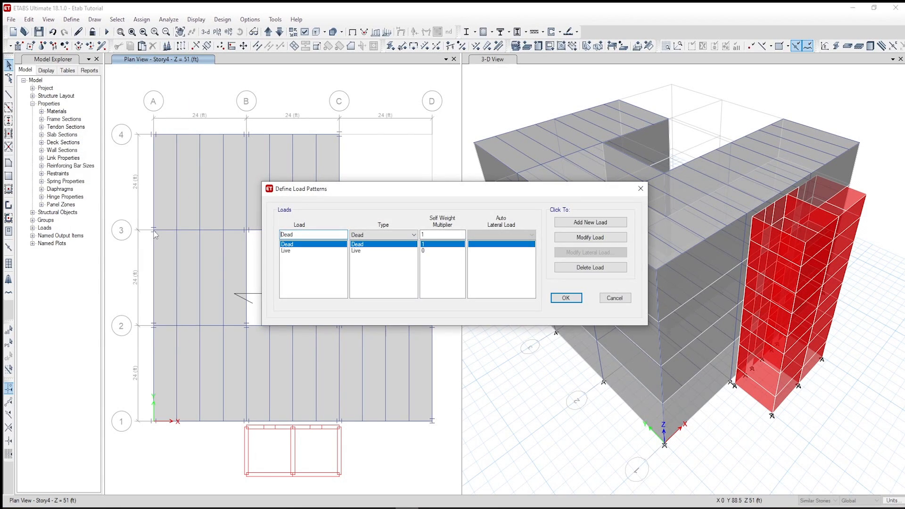
pyautogui.click(368, 250)
pyautogui.click(413, 235)
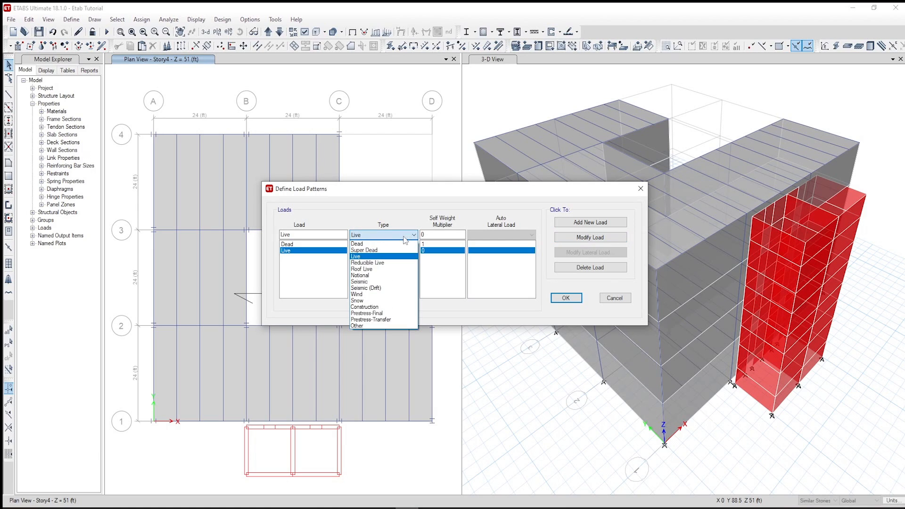
pyautogui.click(392, 263)
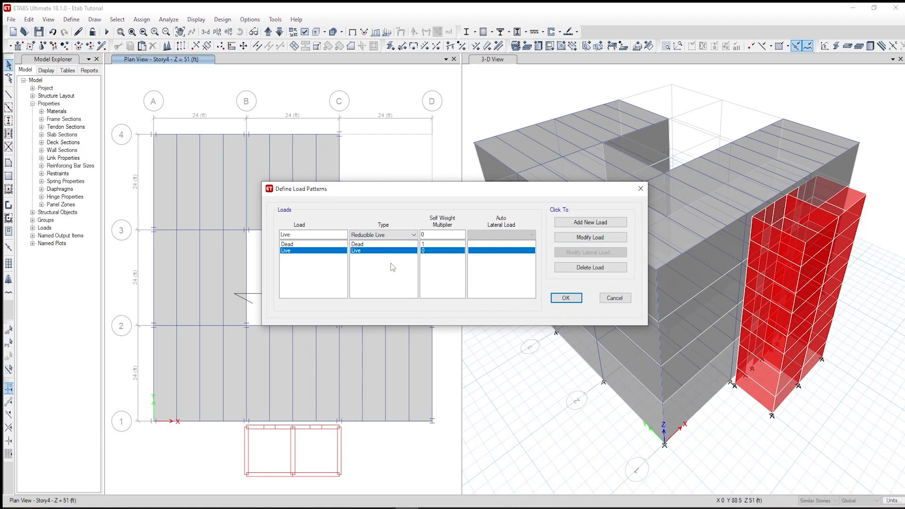
pyautogui.click(591, 239)
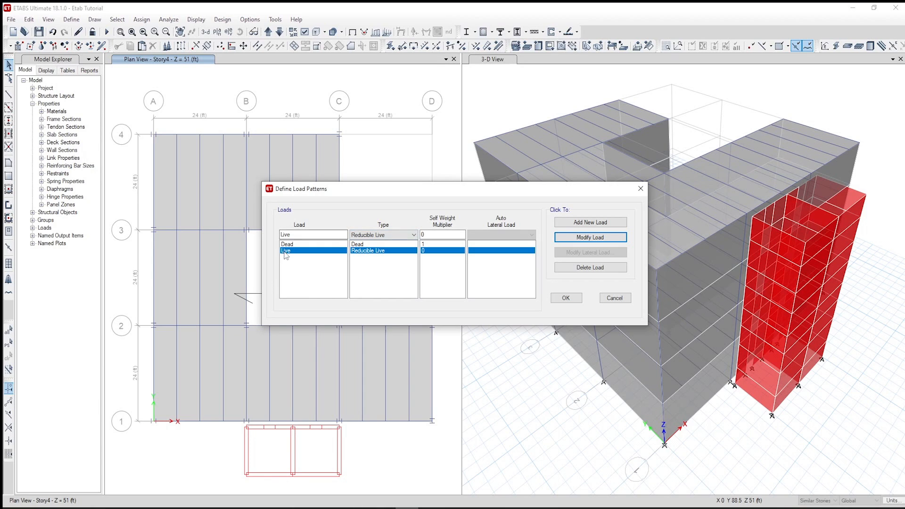
# Add a load pattern named Sdead of type Super Dead
pyautogui.click(304, 233)
pyautogui.moveTo(304, 233); pyautogui.dragTo(280, 236)
pyautogui.write('Sdead')
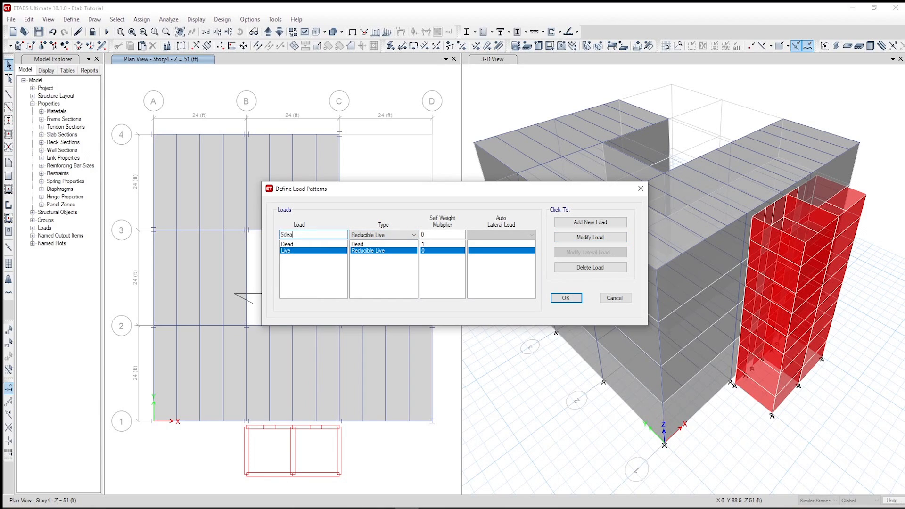
pyautogui.click(415, 234)
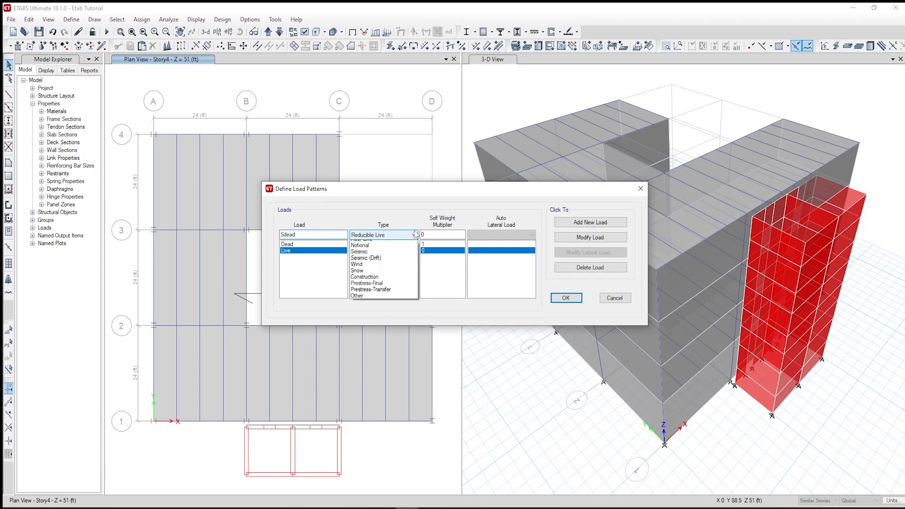
pyautogui.click(404, 251)
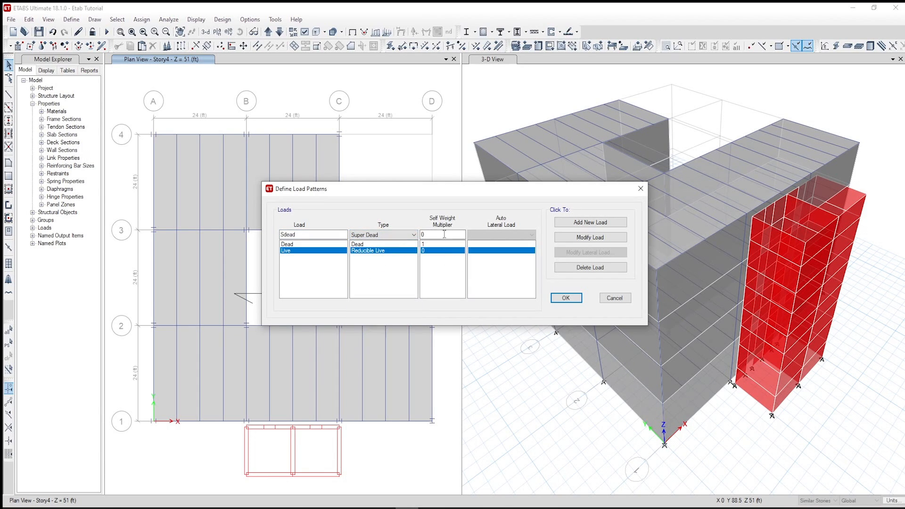
pyautogui.click(595, 223)
# Add a load pattern named Cladding of type Super Dead
pyautogui.moveTo(296, 234); pyautogui.dragTo(275, 241)
pyautogui.write('Cladding')
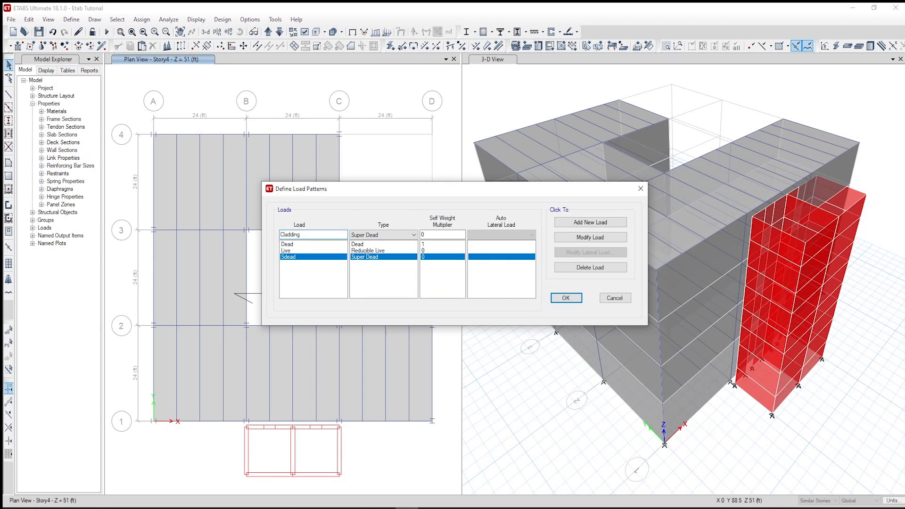
pyautogui.click(360, 234)
pyautogui.click(380, 249)
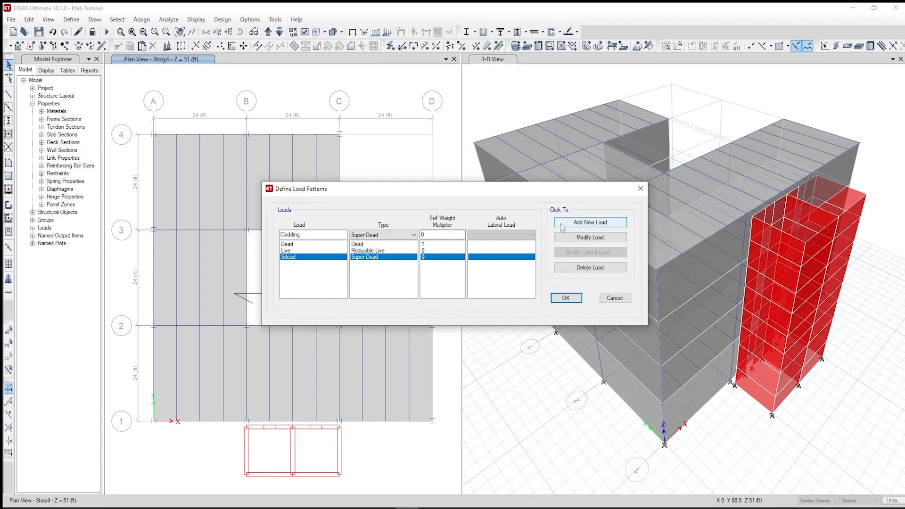
pyautogui.click(576, 225)
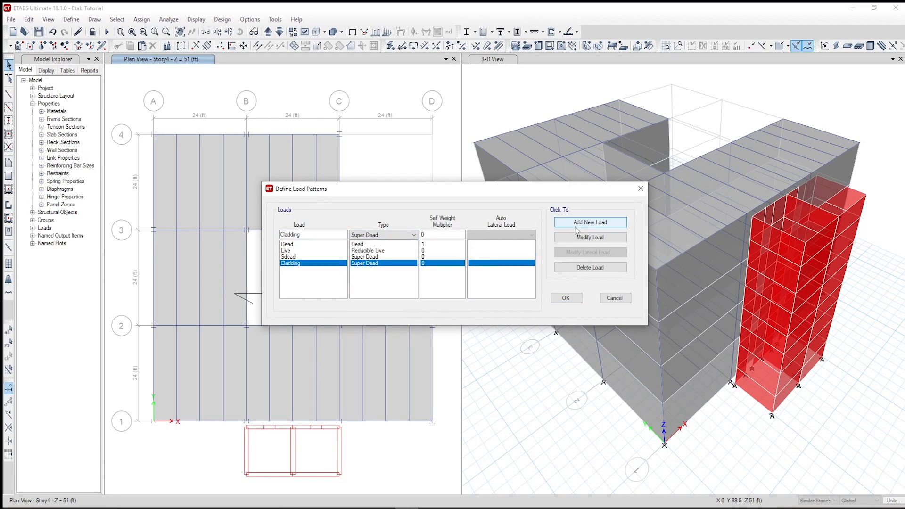
# Add a Seismic load pattern named Eqy with ASCE 7-10 as its auto lateral load
pyautogui.doubleClick(304, 233)
pyautogui.write('Eqy')
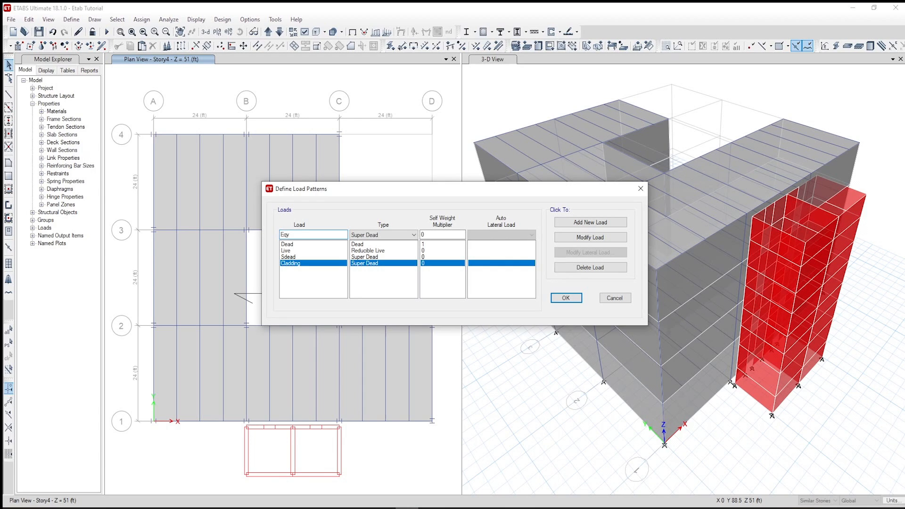
pyautogui.click(372, 236)
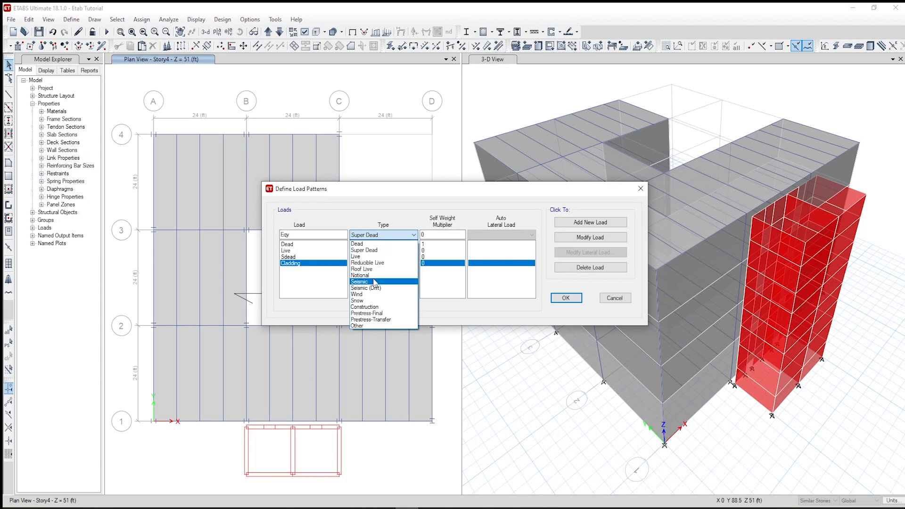
pyautogui.click(374, 282)
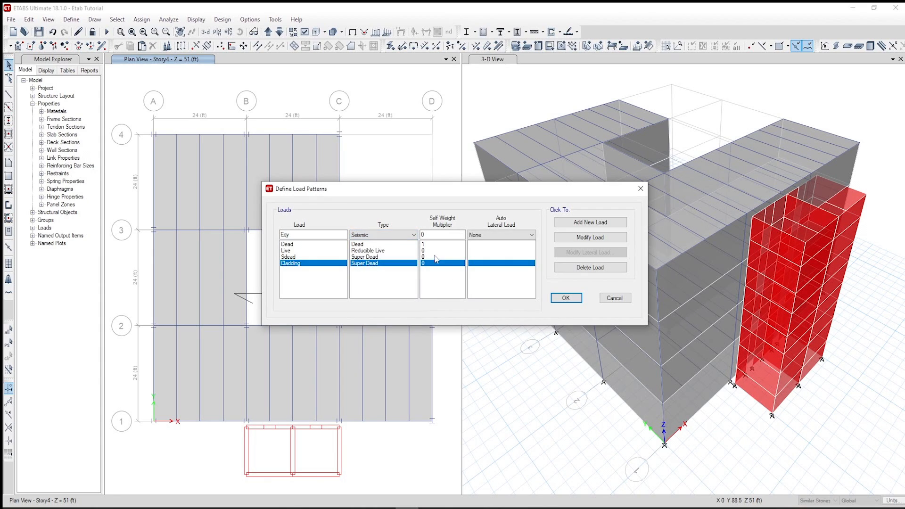
pyautogui.click(530, 236)
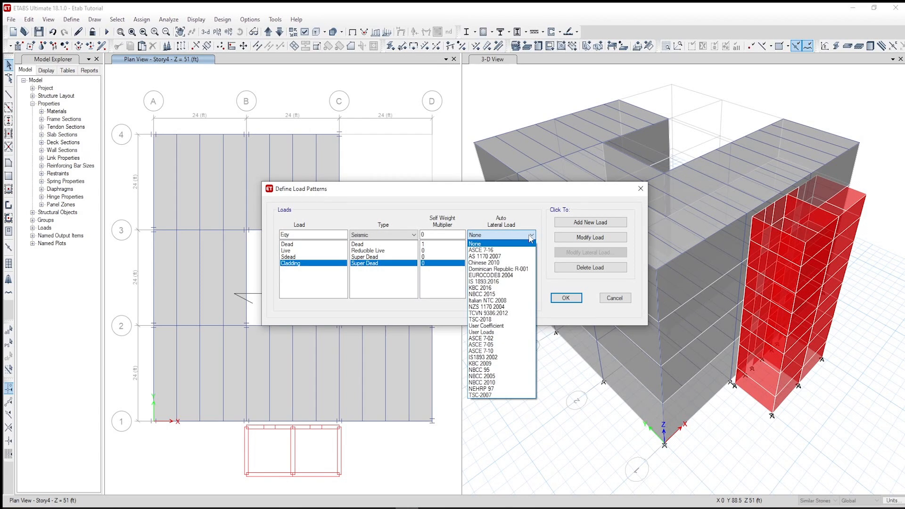
pyautogui.click(501, 351)
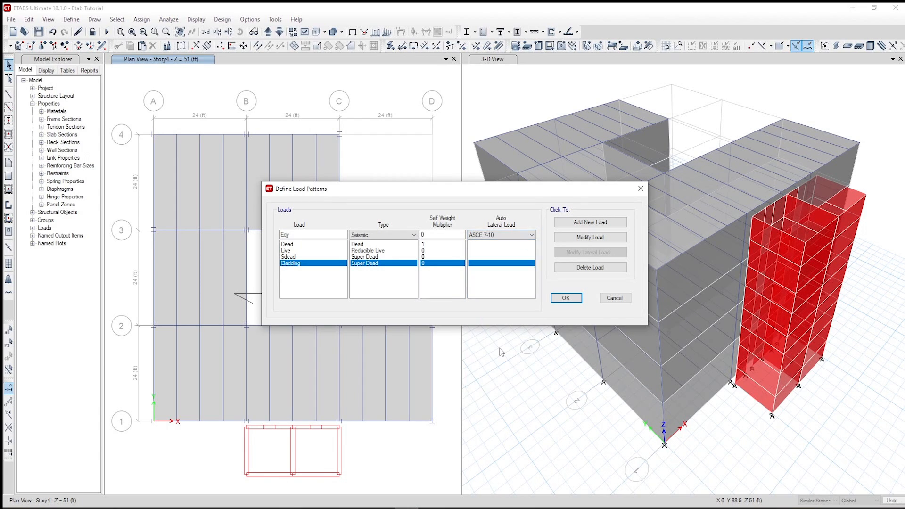
pyautogui.click(584, 227)
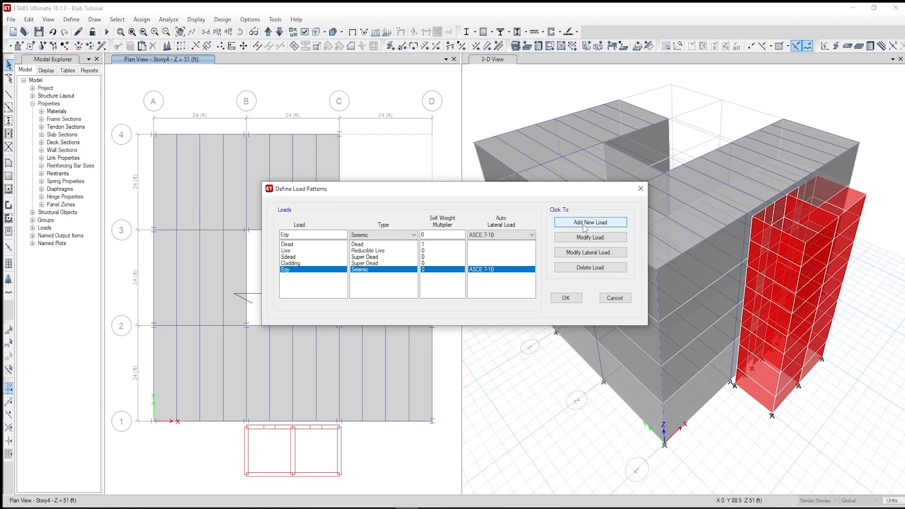
# Exclude X Dir, X Dir + Eccentricity, X Dir - Eccentricity and Y Dir - Eccentricity from the Eqy seismic loading
pyautogui.click(591, 253)
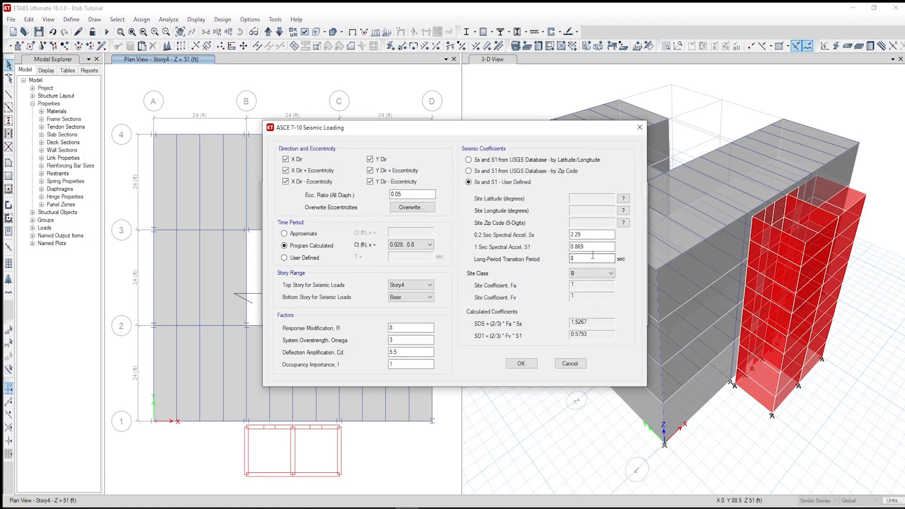
pyautogui.click(285, 159)
pyautogui.click(285, 170)
pyautogui.click(285, 181)
pyautogui.click(371, 181)
pyautogui.click(523, 364)
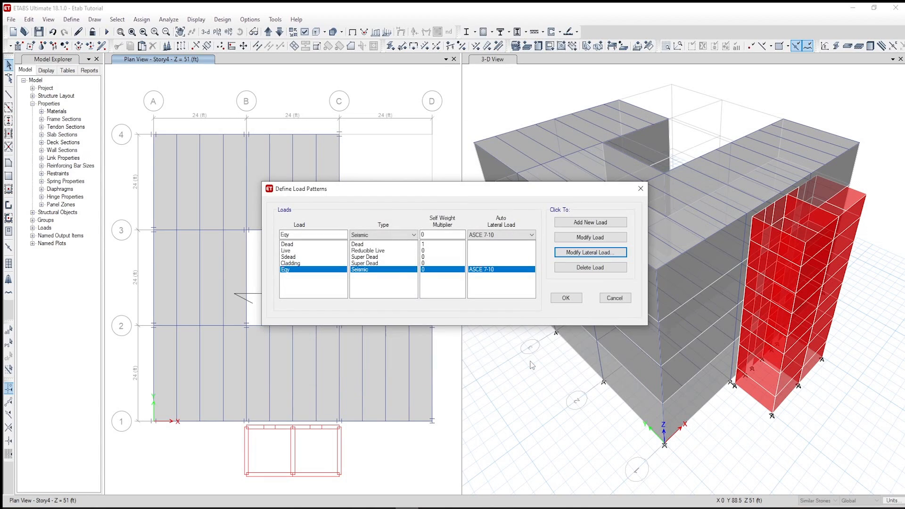
# Add a Wind load pattern named Windx with ASCE 7-10 as its auto lateral load
pyautogui.moveTo(302, 235); pyautogui.dragTo(256, 234)
pyautogui.write('Windx')
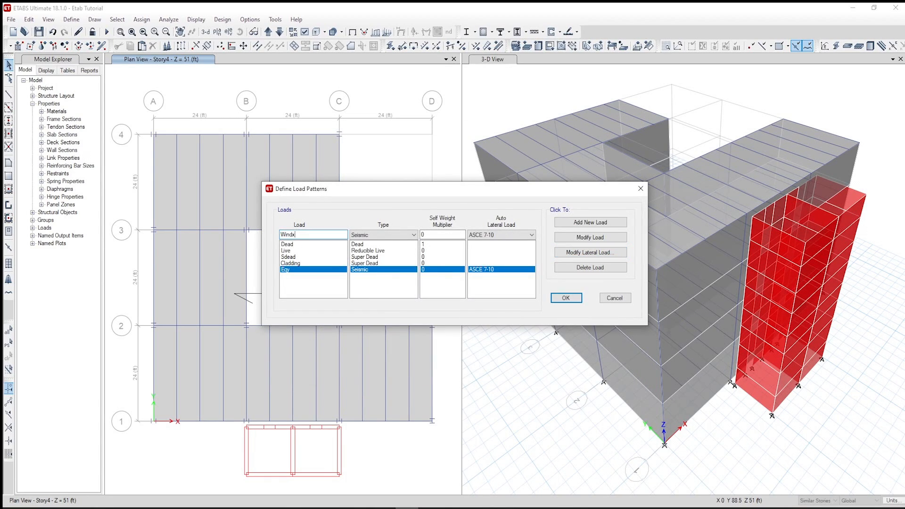
pyautogui.click(405, 235)
pyautogui.click(392, 286)
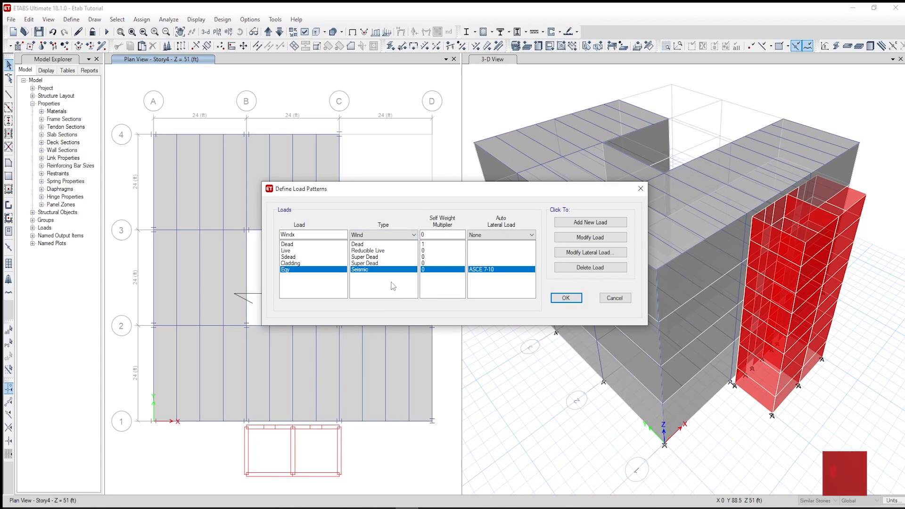
pyautogui.click(606, 222)
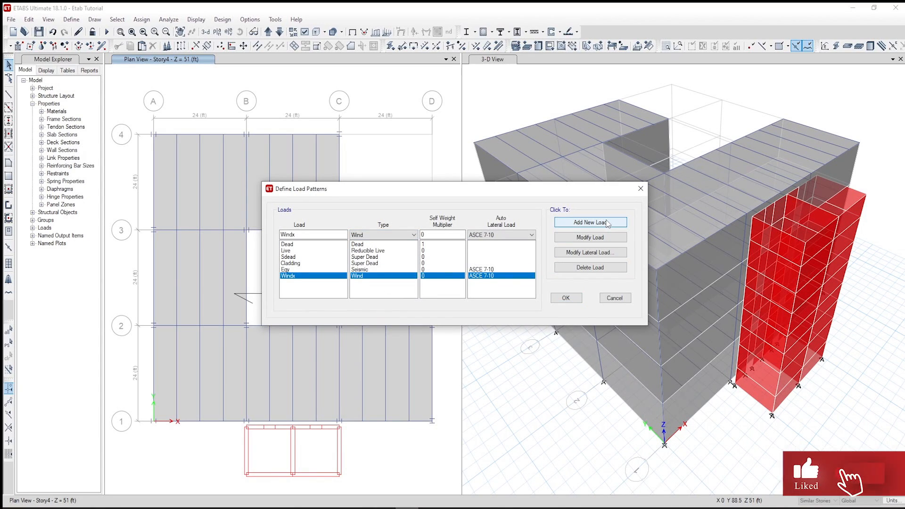
# Set Windx to exposure from frame and shell objects, including shell objects, with a 100 mph wind speed, and accept the load patterns
pyautogui.click(590, 252)
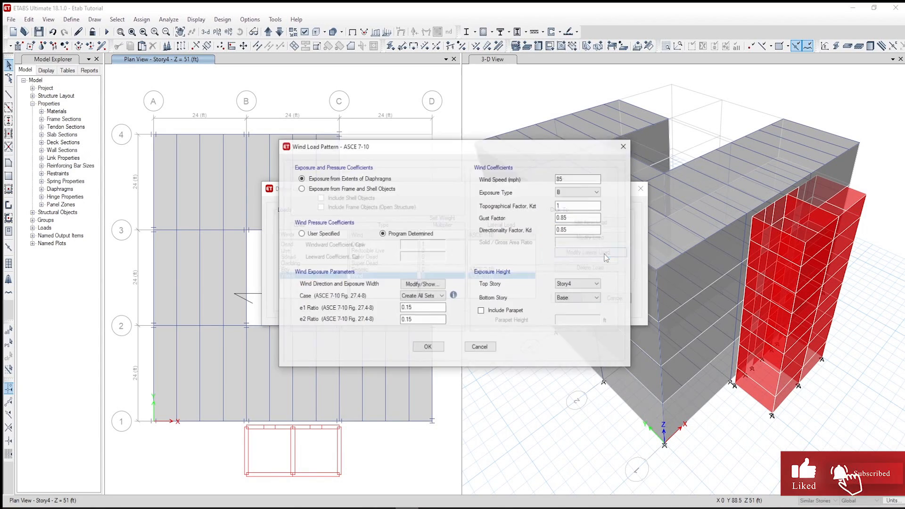
pyautogui.click(354, 189)
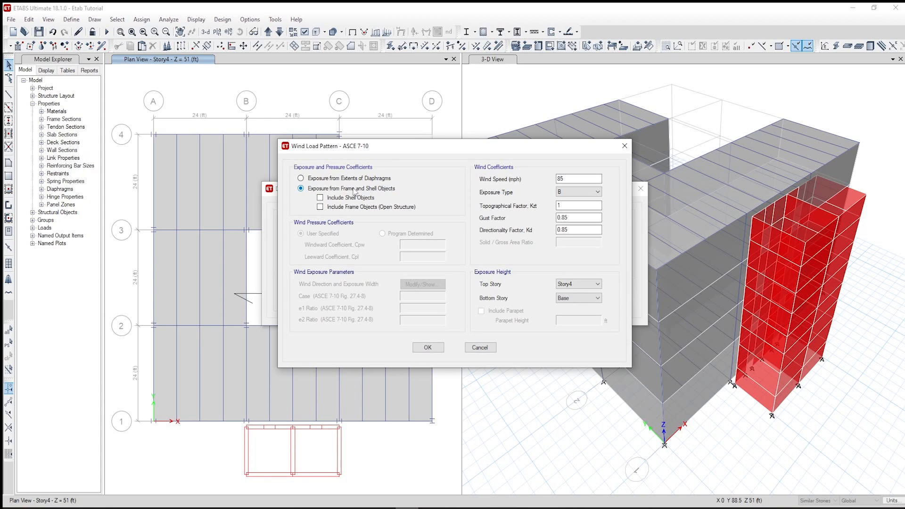
pyautogui.click(355, 199)
pyautogui.doubleClick(563, 178)
pyautogui.write('100')
pyautogui.click(423, 348)
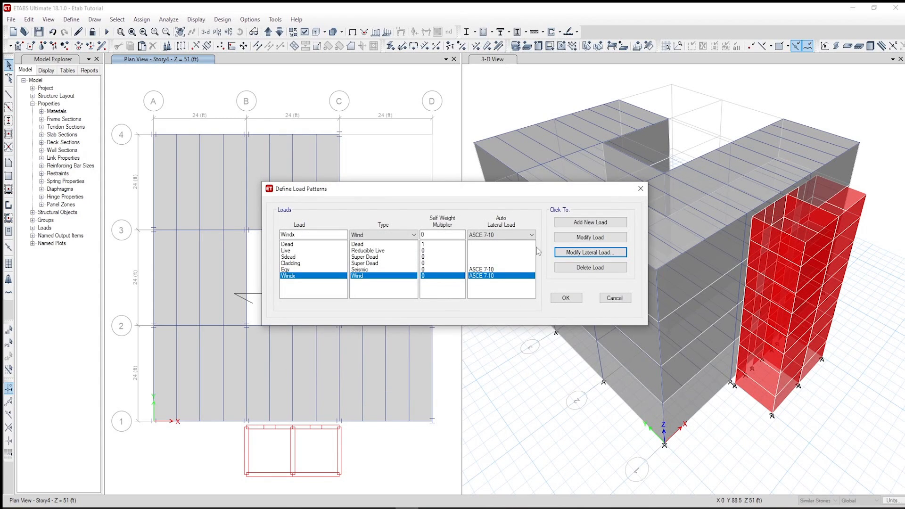
pyautogui.click(566, 298)
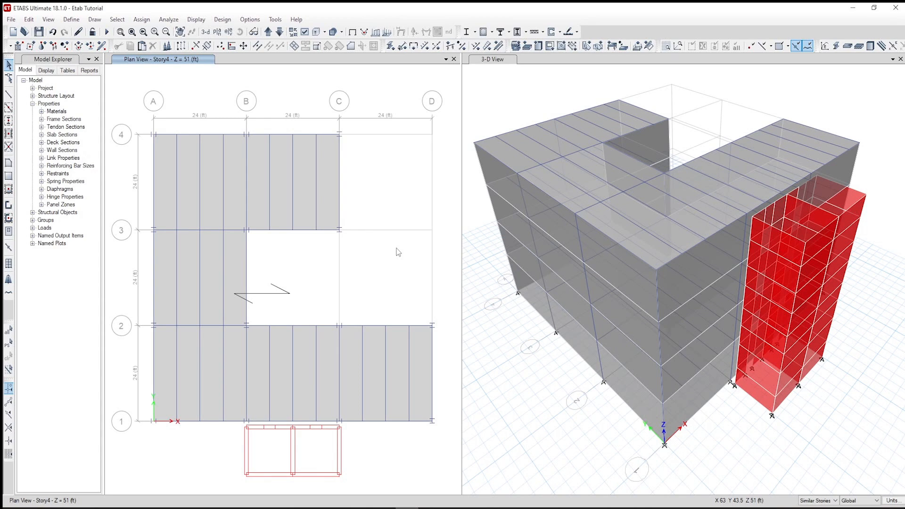
# Assign a uniform gravity load of 35 lb/ft² in the Sdead pattern to the deck floors on all similar stories
pyautogui.click(282, 210)
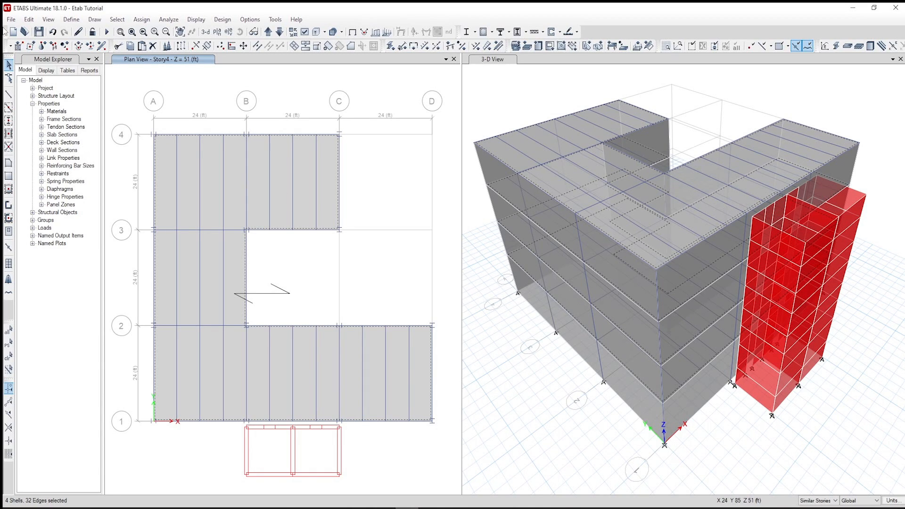
pyautogui.click(142, 19)
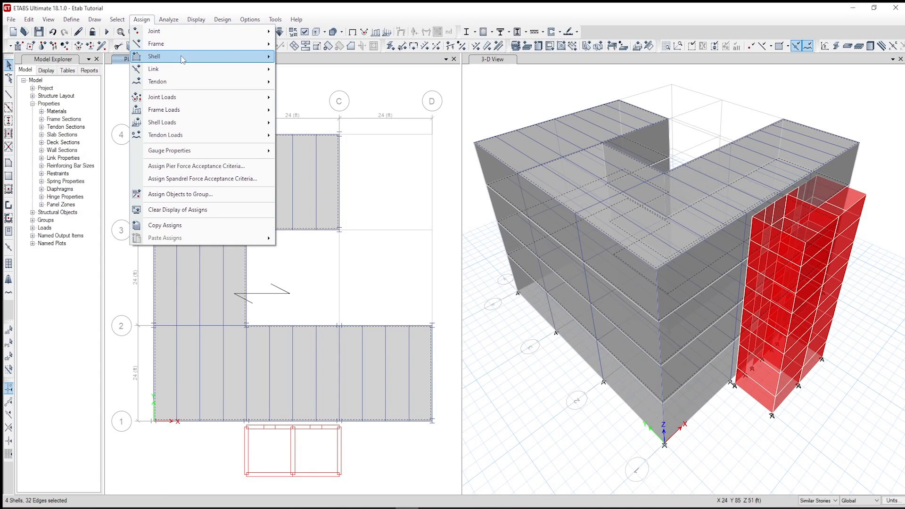
pyautogui.moveTo(188, 59)
pyautogui.moveTo(218, 130)
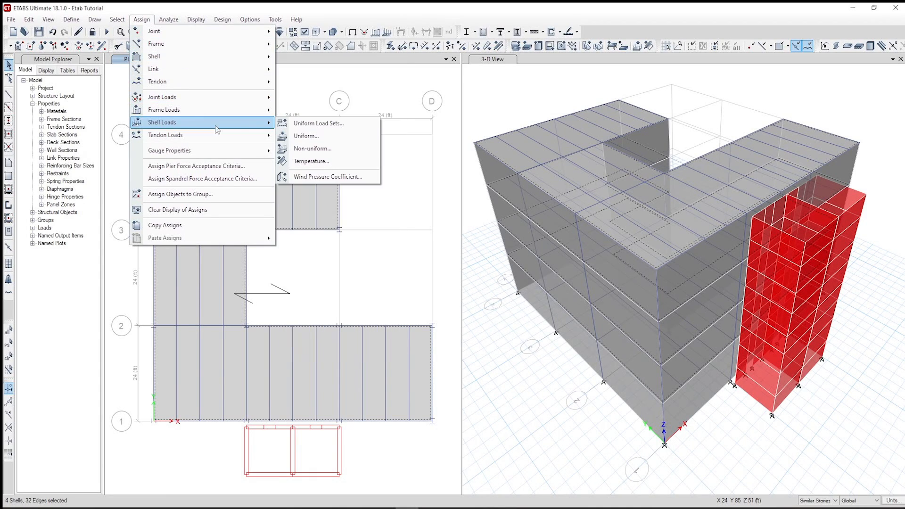
pyautogui.click(314, 136)
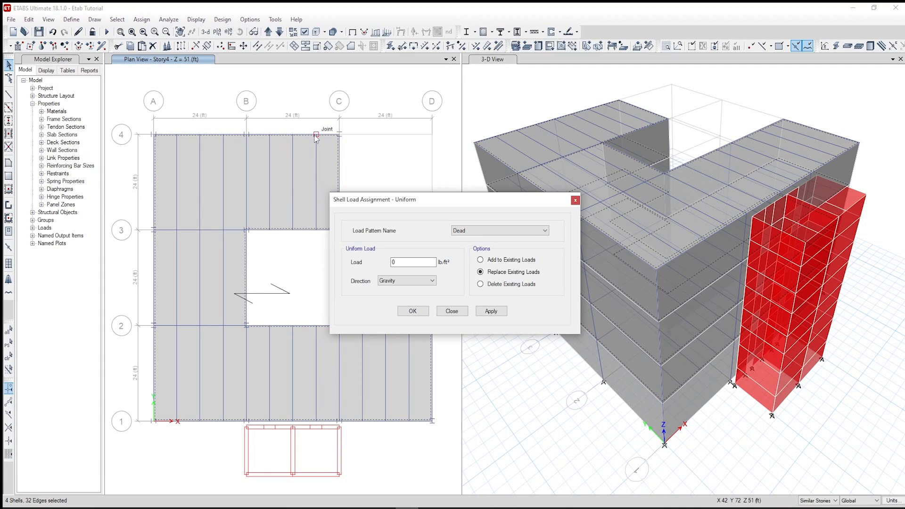
pyautogui.click(476, 231)
pyautogui.click(477, 239)
pyautogui.moveTo(417, 262); pyautogui.dragTo(371, 262)
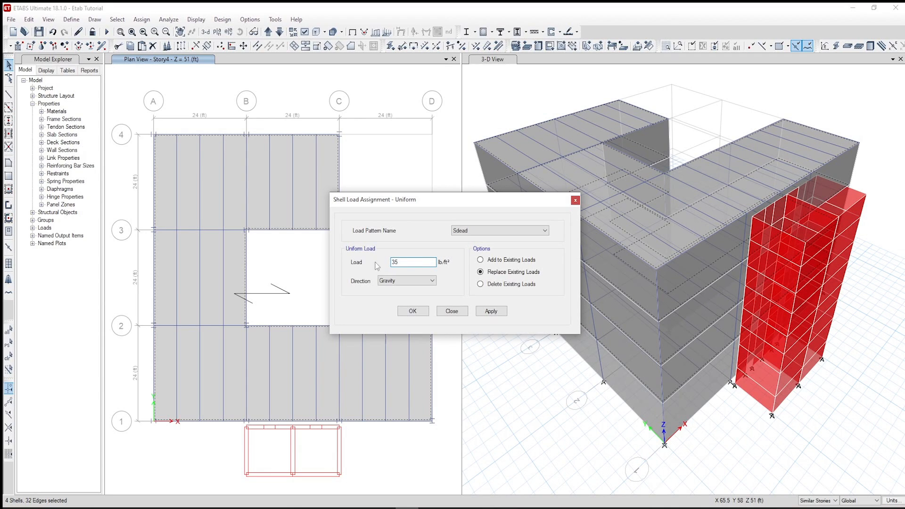
pyautogui.write('35')
pyautogui.click(414, 312)
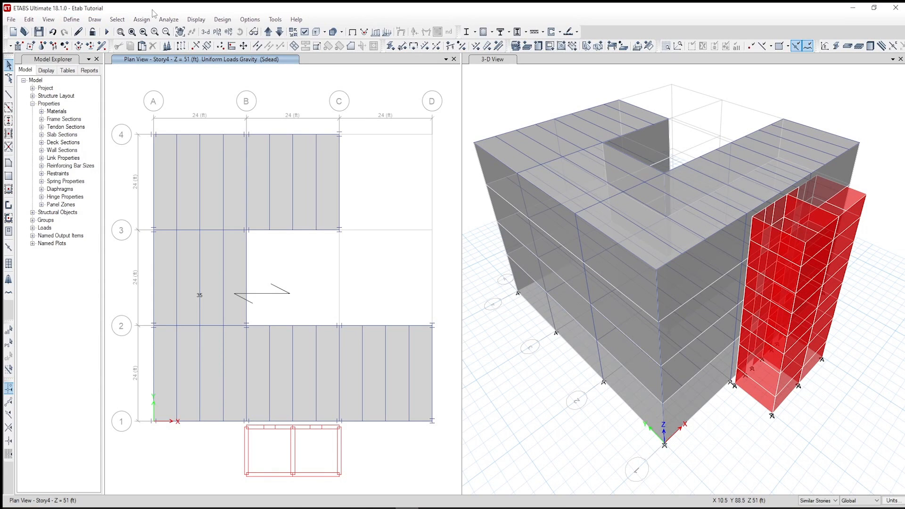
# Assign a uniform gravity load of 100 lb/ft² in the Live pattern to the deck floors on all similar stories
pyautogui.click(142, 20)
pyautogui.moveTo(217, 122)
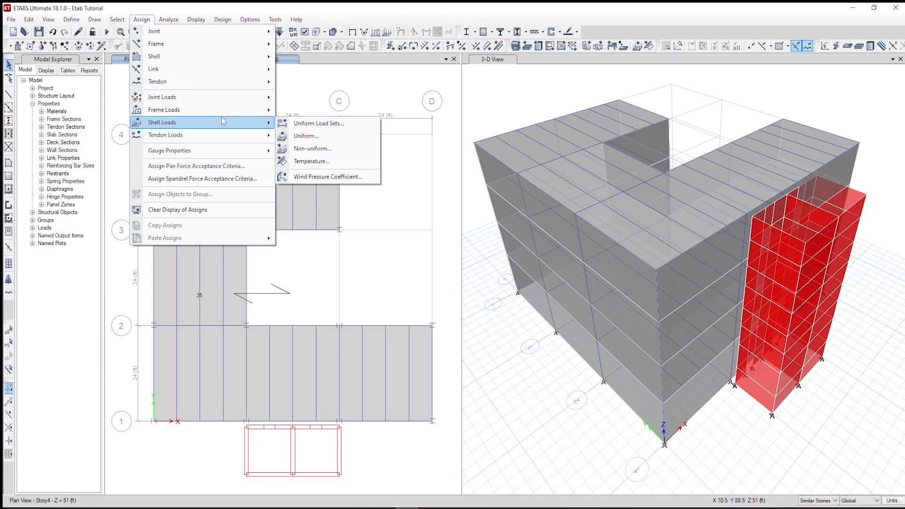
pyautogui.click(325, 138)
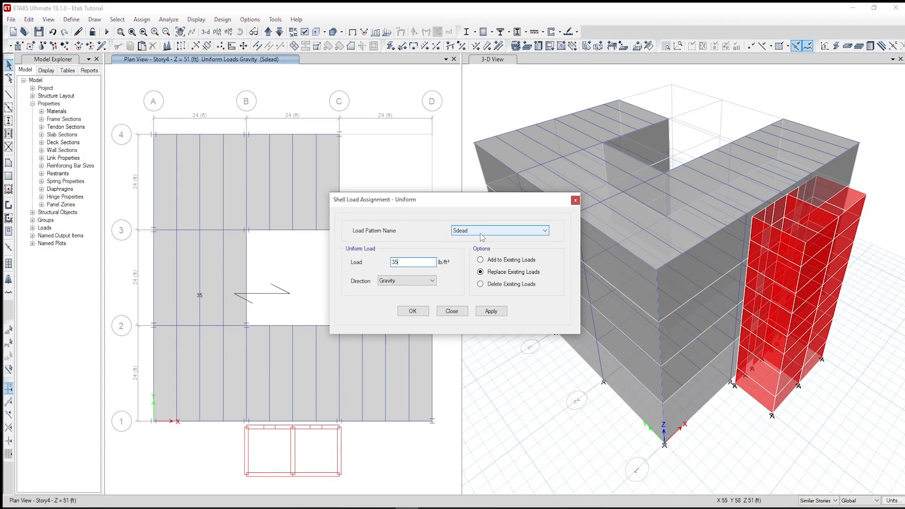
pyautogui.click(281, 196)
pyautogui.click(519, 231)
pyautogui.click(506, 244)
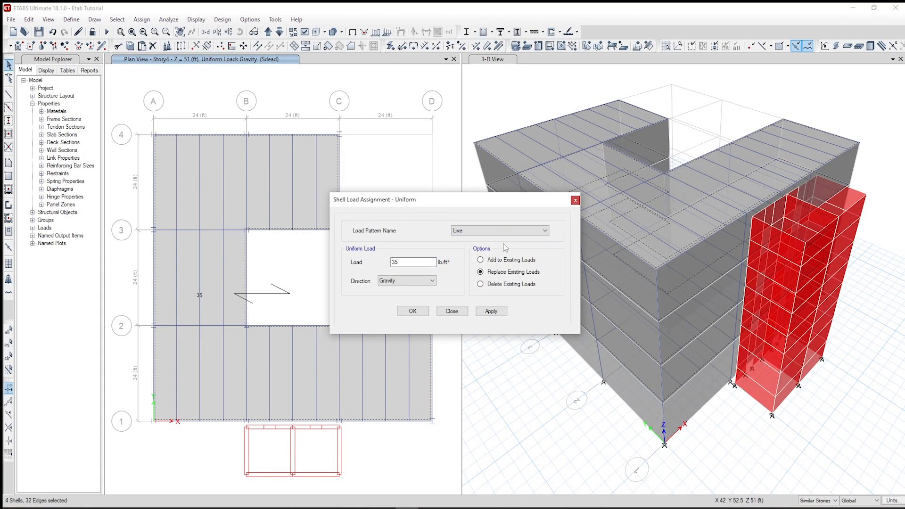
pyautogui.press('Tab')
pyautogui.write('1')
pyautogui.click(490, 311)
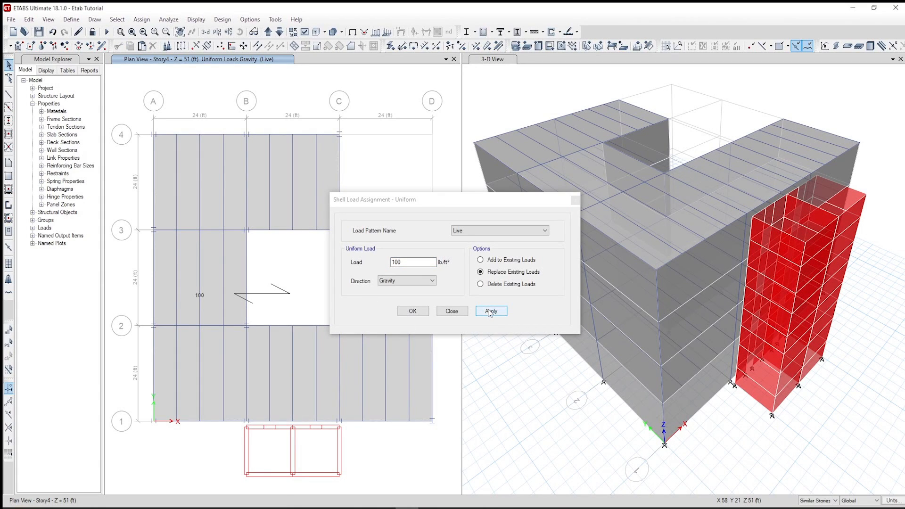
pyautogui.click(452, 311)
# Assign a uniform gravity load of 0.25 kip/ft in the Cladding pattern to all perimeter beams on the similar stories
pyautogui.click(154, 145)
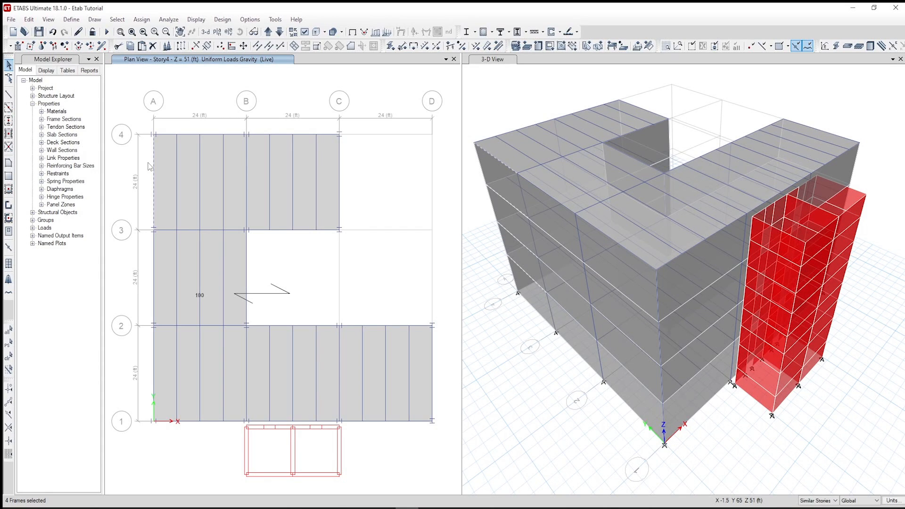
pyautogui.click(235, 135)
pyautogui.click(284, 134)
pyautogui.click(339, 157)
pyautogui.click(283, 230)
pyautogui.click(246, 270)
pyautogui.click(314, 325)
pyautogui.click(376, 325)
pyautogui.click(432, 346)
pyautogui.click(397, 421)
pyautogui.click(274, 421)
pyautogui.click(214, 422)
pyautogui.click(154, 279)
pyautogui.click(141, 20)
pyautogui.moveTo(202, 110)
pyautogui.click(311, 123)
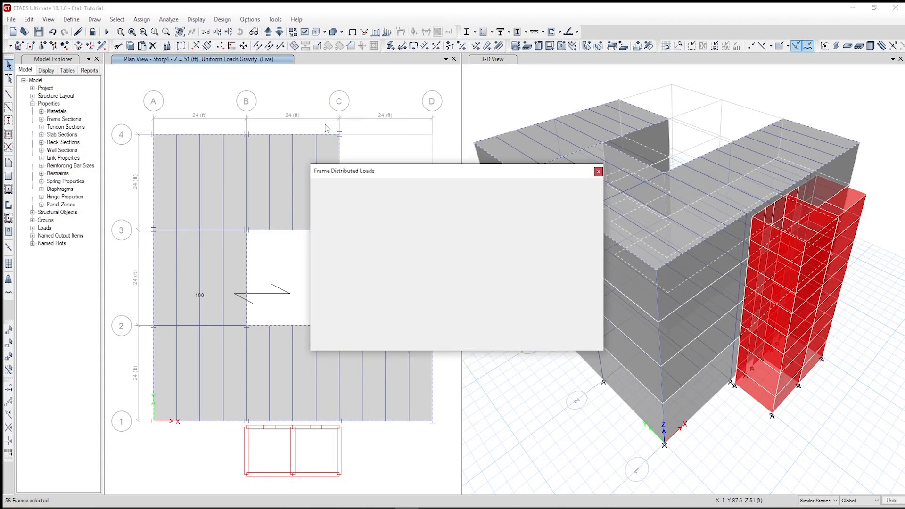
pyautogui.click(377, 338)
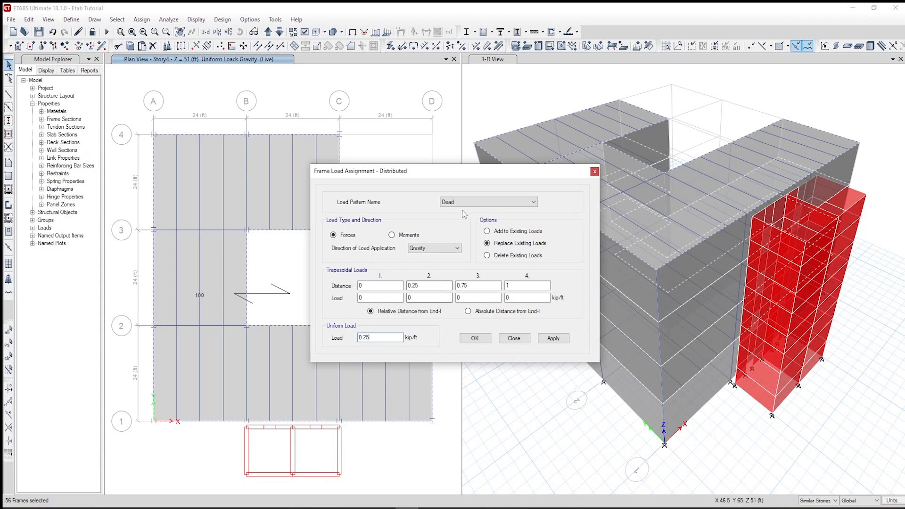
pyautogui.click(470, 207)
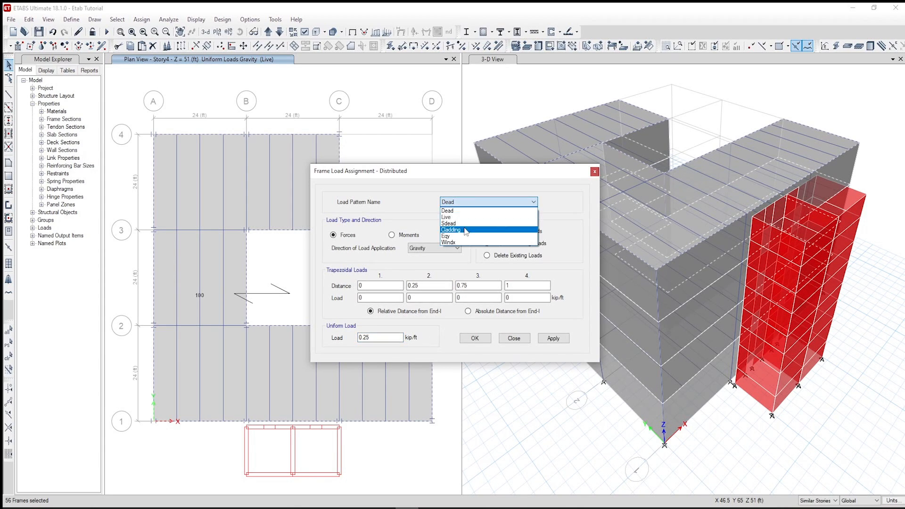
pyautogui.click(465, 230)
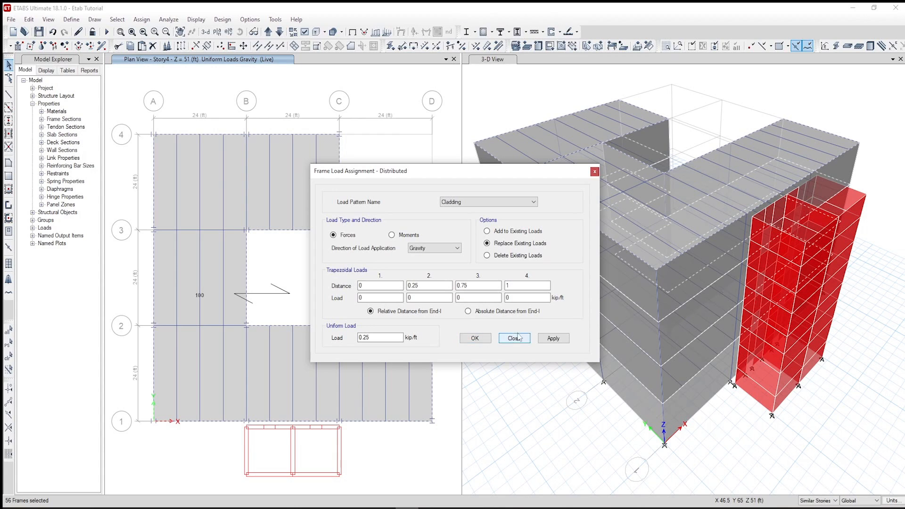
pyautogui.click(548, 339)
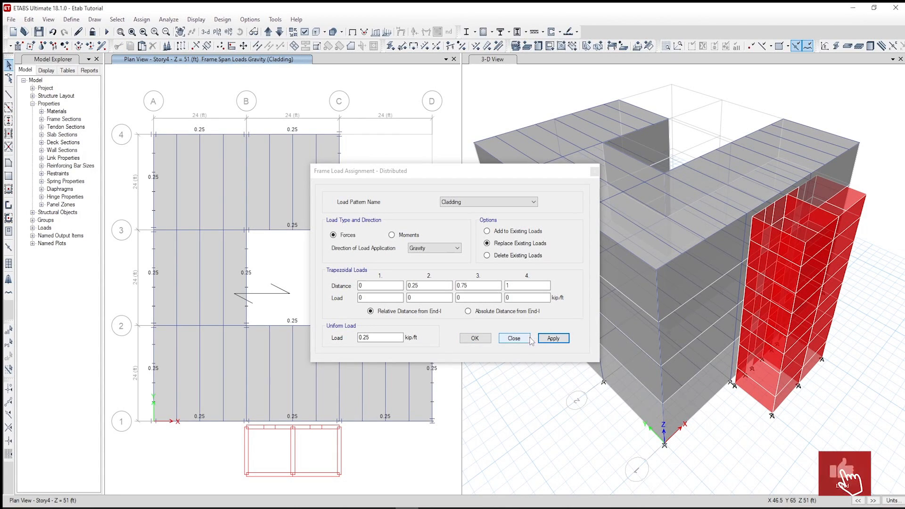
pyautogui.click(514, 339)
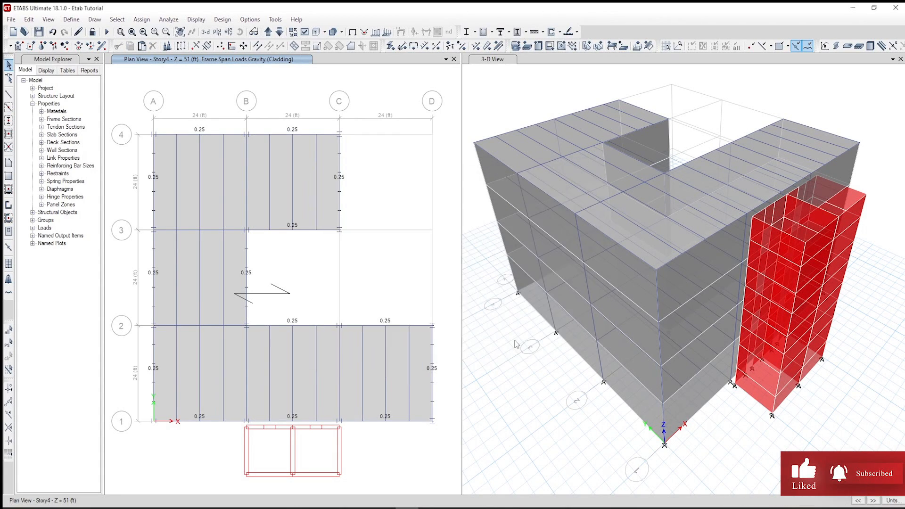
# View the cladding loads in the default 3D view, and restore the Story4 plan without the load display
pyautogui.click(206, 33)
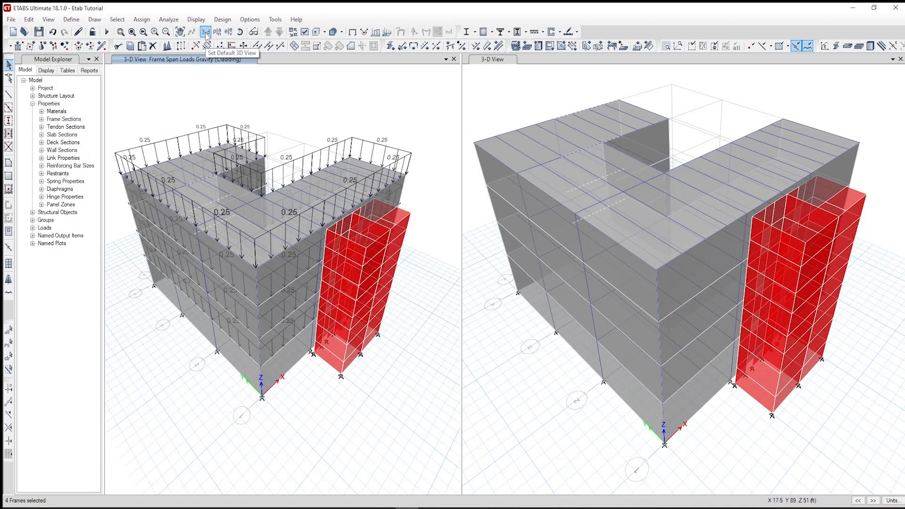
pyautogui.click(142, 20)
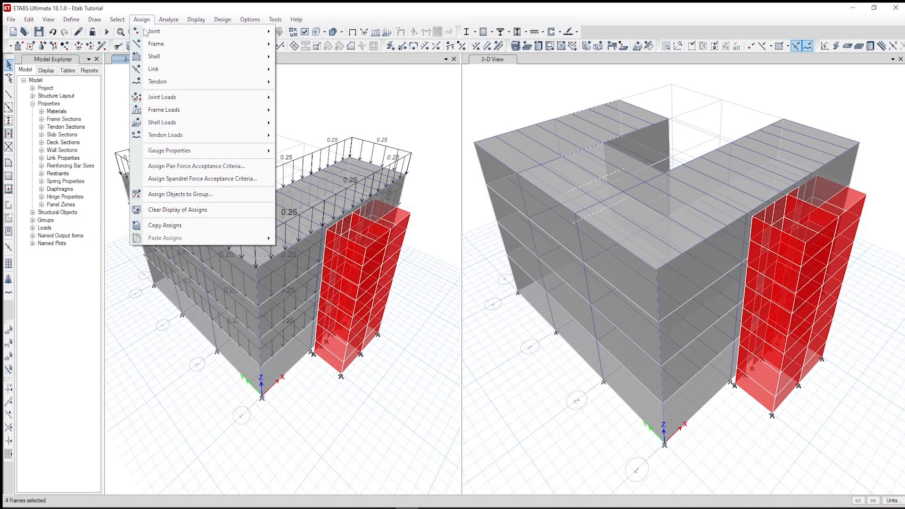
pyautogui.click(184, 211)
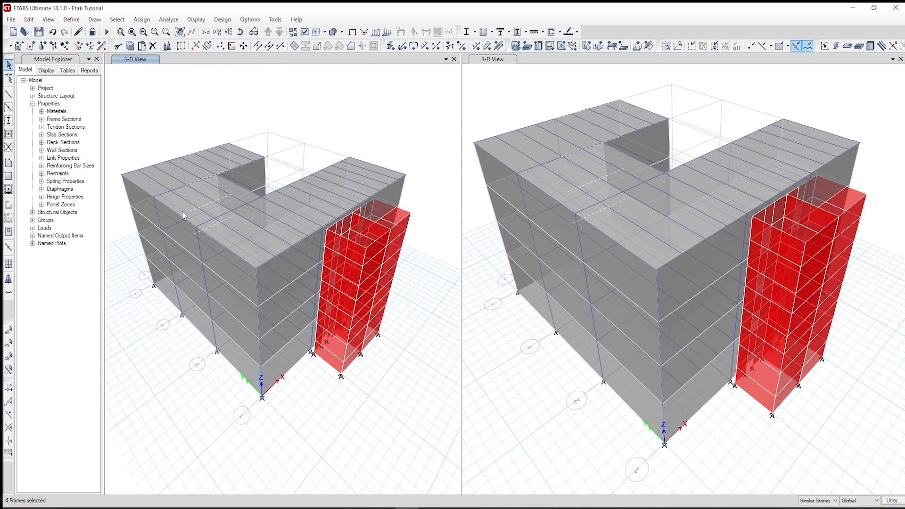
pyautogui.click(217, 32)
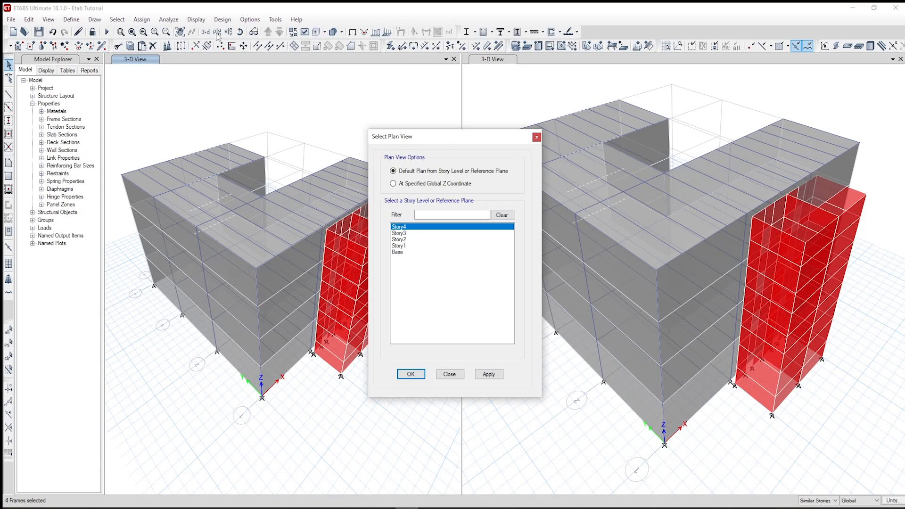
pyautogui.click(418, 229)
pyautogui.click(411, 374)
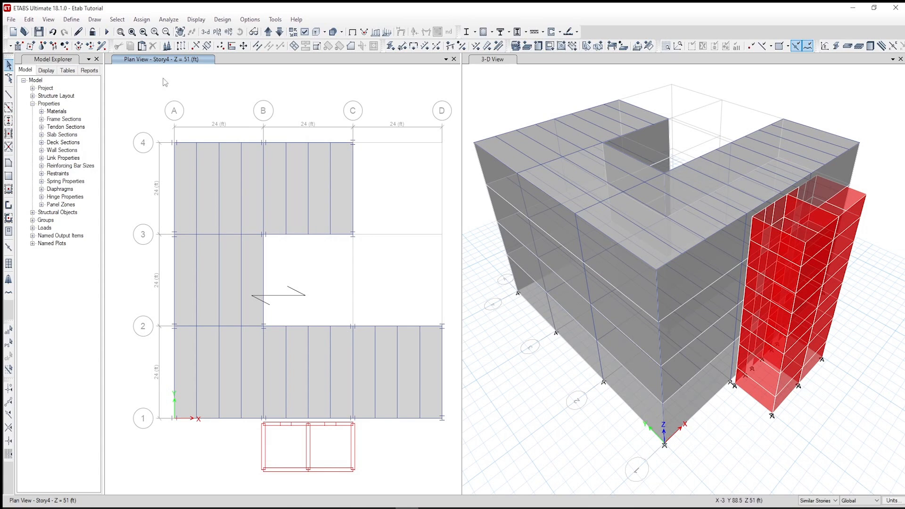
# Define a developed elevation named RIGHT2 along the stepped building edge through grid points D1, D2, B2, B3, C3 and C4
pyautogui.click(95, 19)
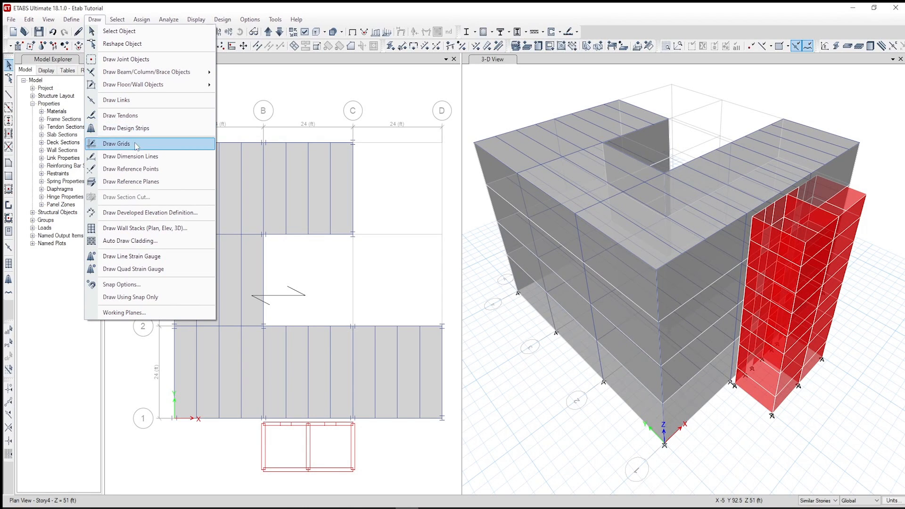
pyautogui.click(156, 215)
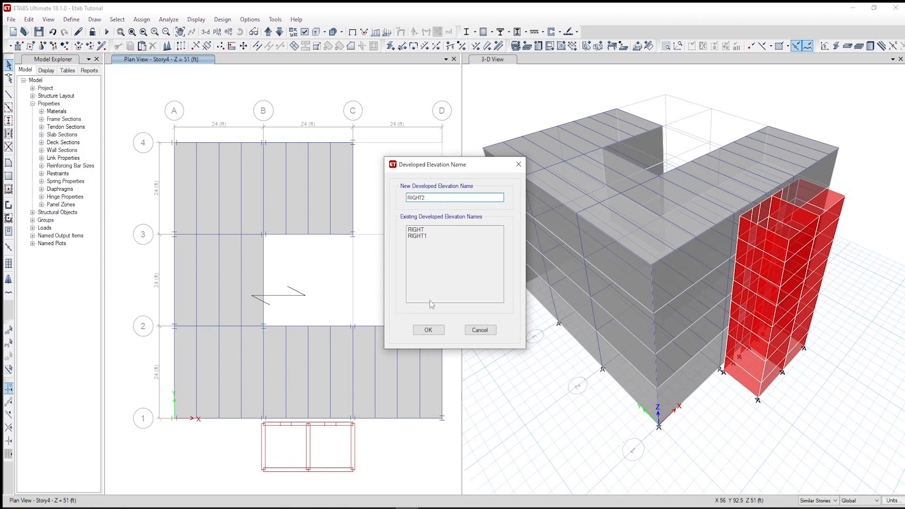
pyautogui.click(428, 330)
pyautogui.click(442, 418)
pyautogui.click(442, 327)
pyautogui.click(263, 326)
pyautogui.click(263, 235)
pyautogui.click(353, 234)
pyautogui.doubleClick(353, 142)
# Examine the cladding panels of the RIGHT2 elevation by picking them bay by bay, and return to the Story4 plan
pyautogui.click(384, 276)
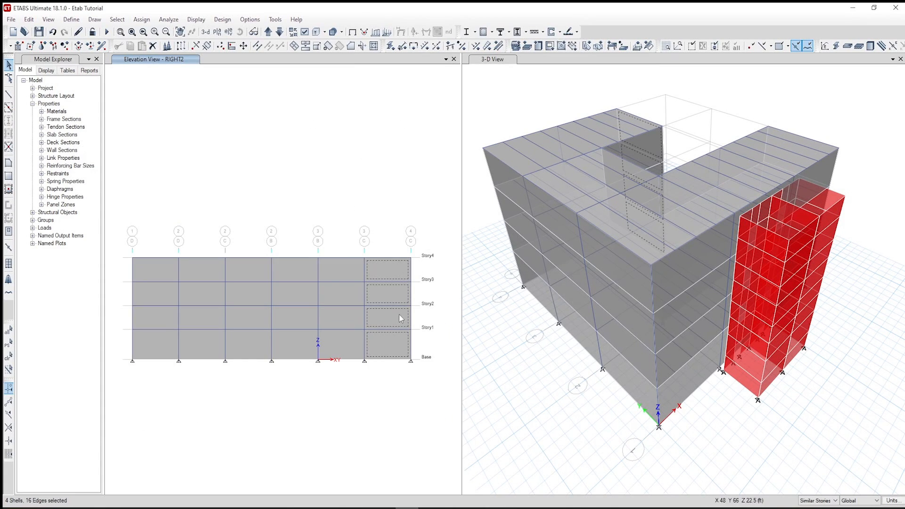
pyautogui.click(333, 270)
pyautogui.click(287, 271)
pyautogui.click(240, 275)
pyautogui.click(147, 276)
pyautogui.click(216, 32)
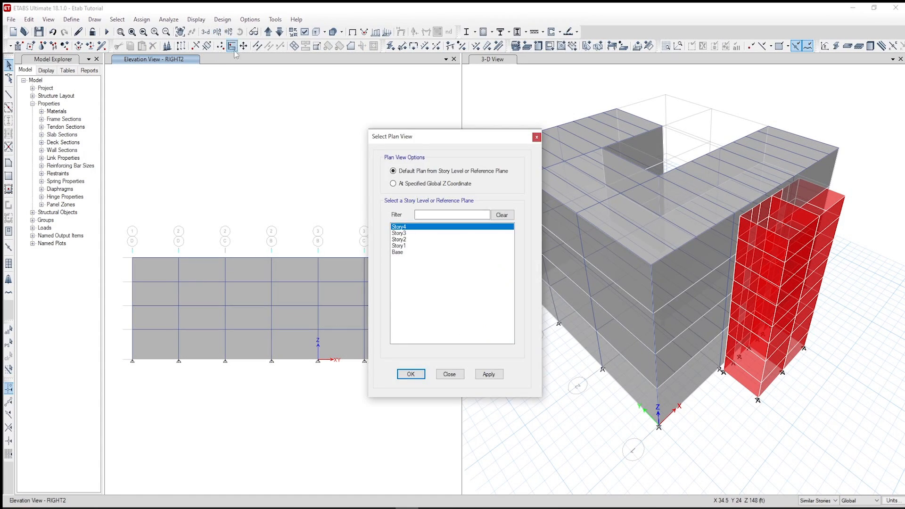
pyautogui.click(410, 374)
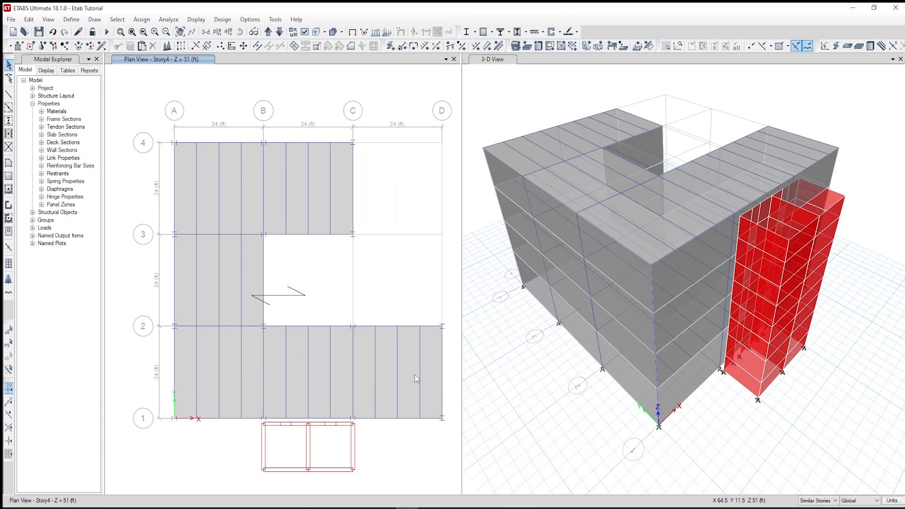
# Replace the 3D view with the elevation along grid line A
pyautogui.click(229, 31)
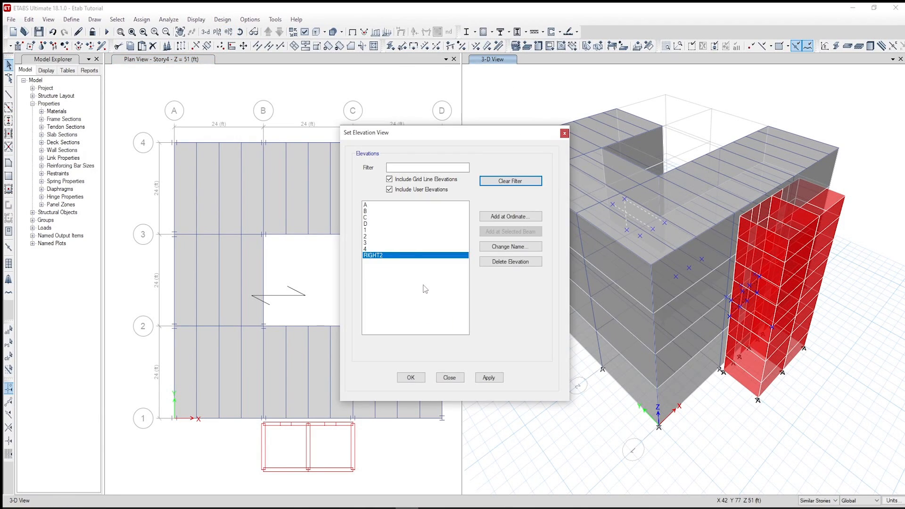
pyautogui.click(370, 206)
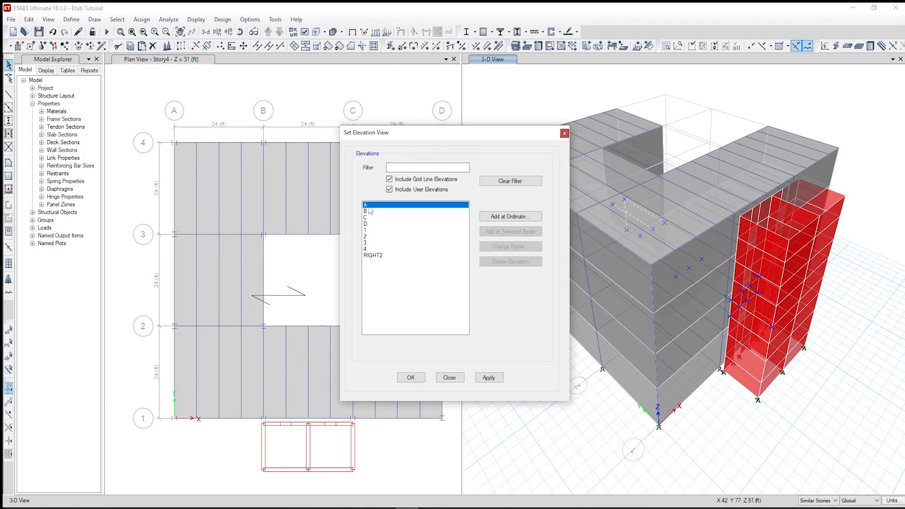
pyautogui.click(493, 378)
pyautogui.moveTo(447, 134); pyautogui.dragTo(357, 126)
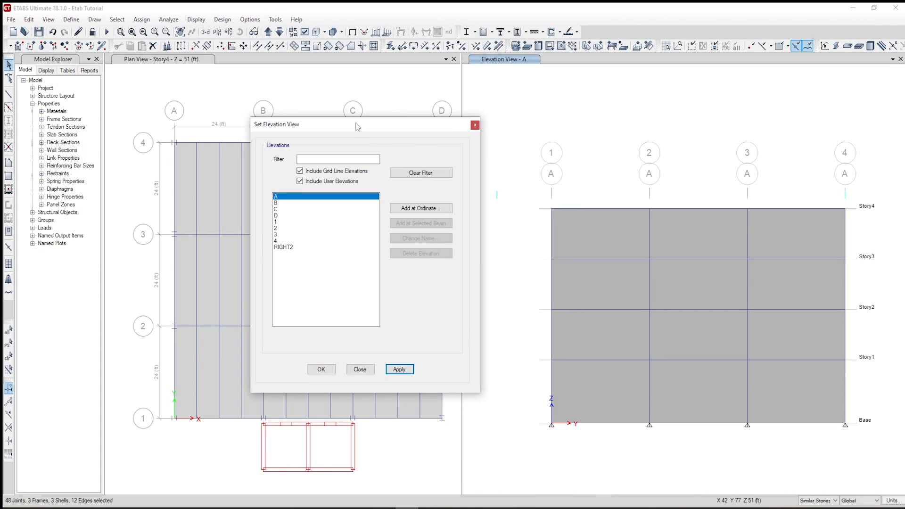
pyautogui.click(321, 369)
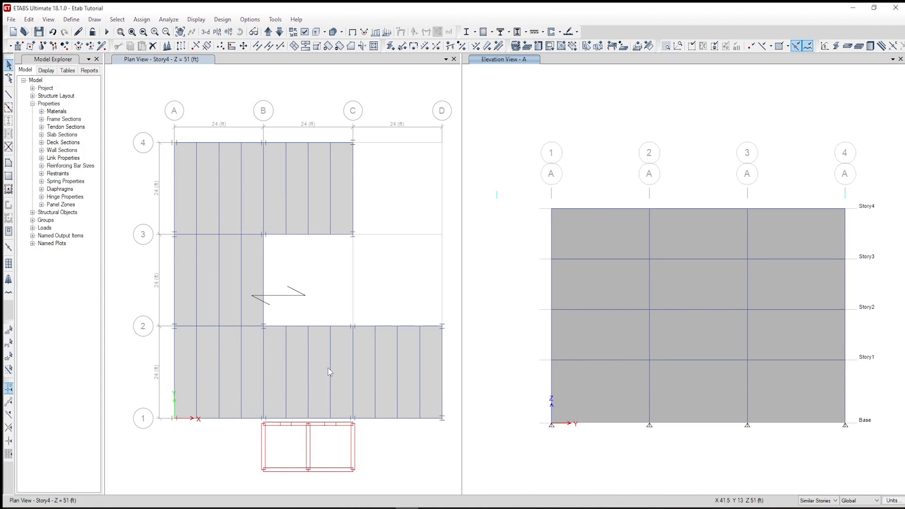
# Assign a windward wind pressure coefficient Cp of -0.8 in the Windx pattern to all cladding shells on elevation A
pyautogui.click(511, 127)
pyautogui.moveTo(537, 197); pyautogui.dragTo(846, 427)
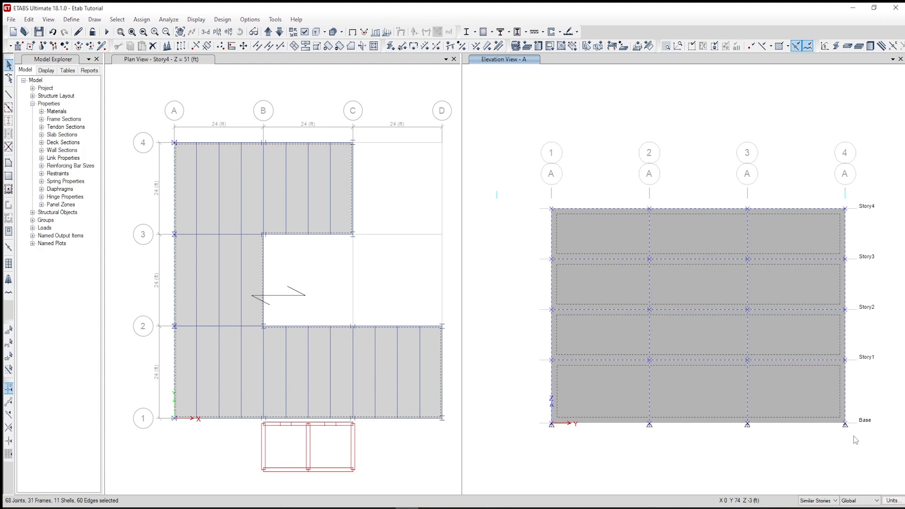
pyautogui.click(142, 19)
pyautogui.moveTo(254, 122)
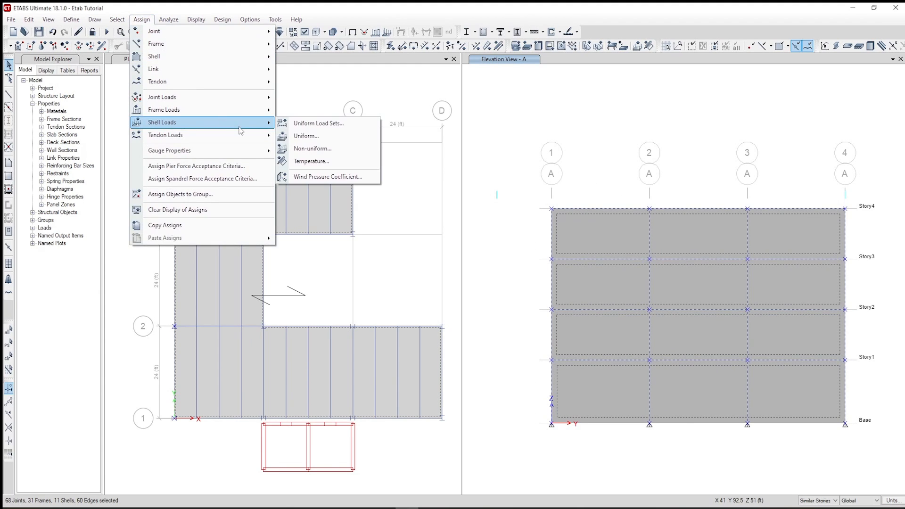
pyautogui.click(332, 177)
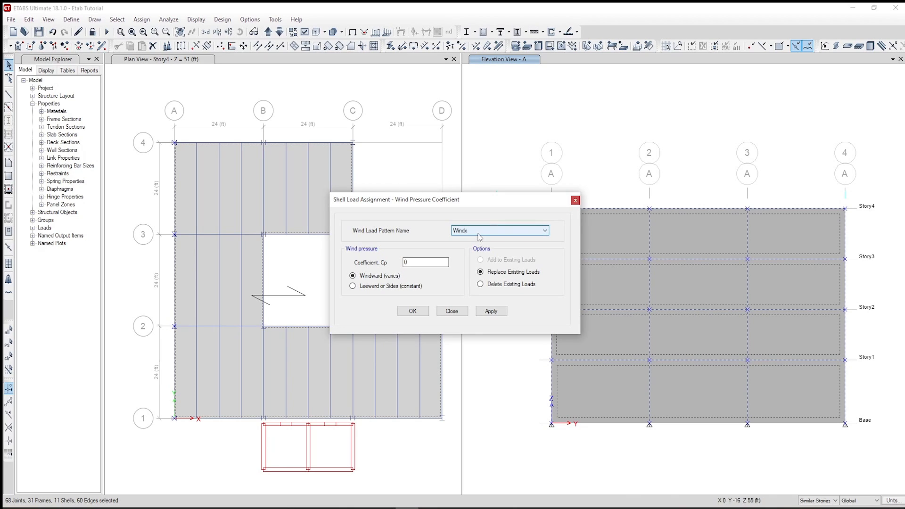
pyautogui.click(417, 262)
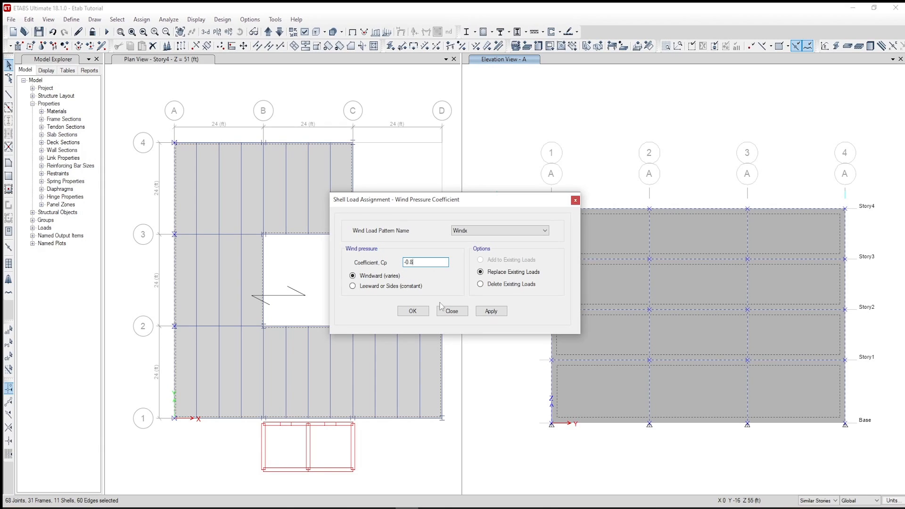
pyautogui.click(413, 310)
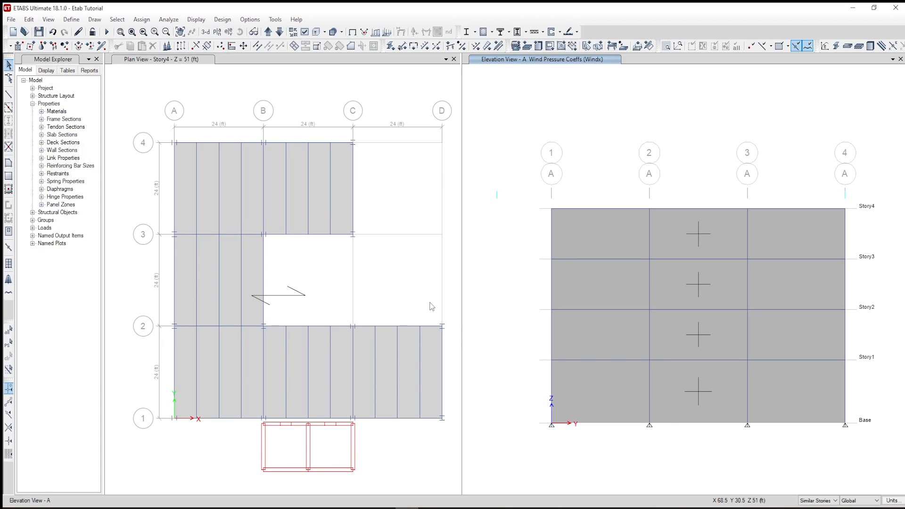
# Switch the elevation view from grid line A to the developed elevation RIGHT2
pyautogui.click(229, 32)
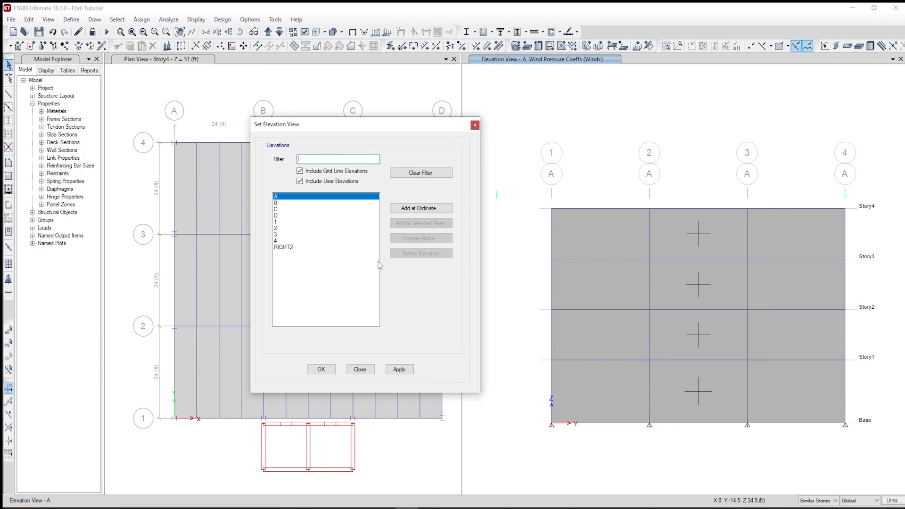
pyautogui.click(288, 247)
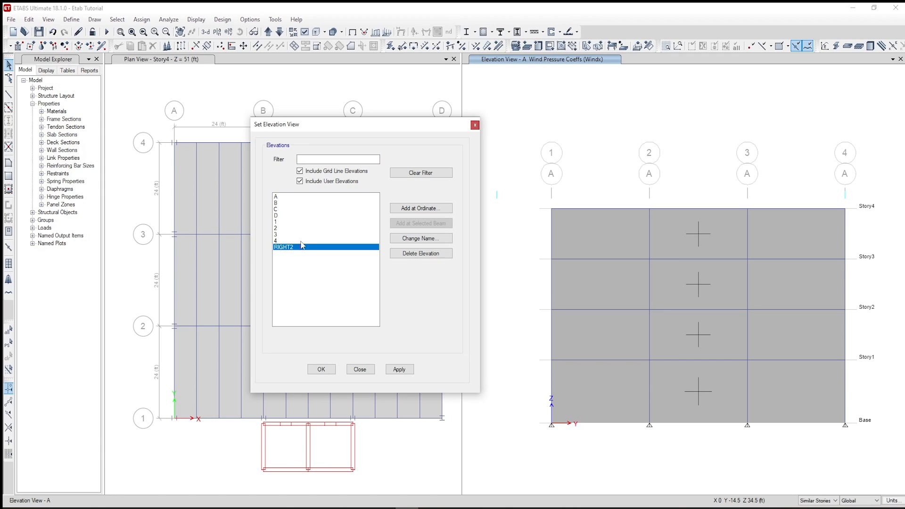
pyautogui.click(322, 369)
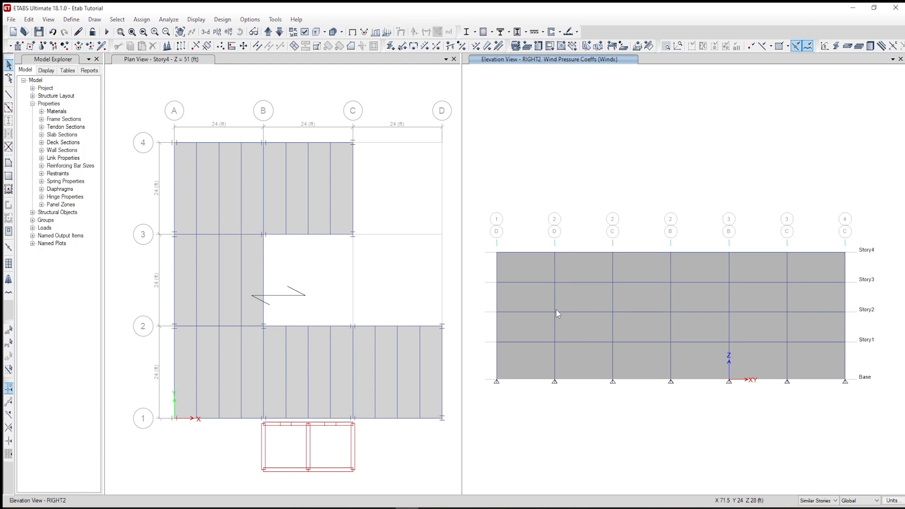
# Assign a Windx wind pressure coefficient to the D1–D2, B2–B3 and C3–C4 cladding bays of RIGHT2, and clear the assignment display
pyautogui.click(525, 267)
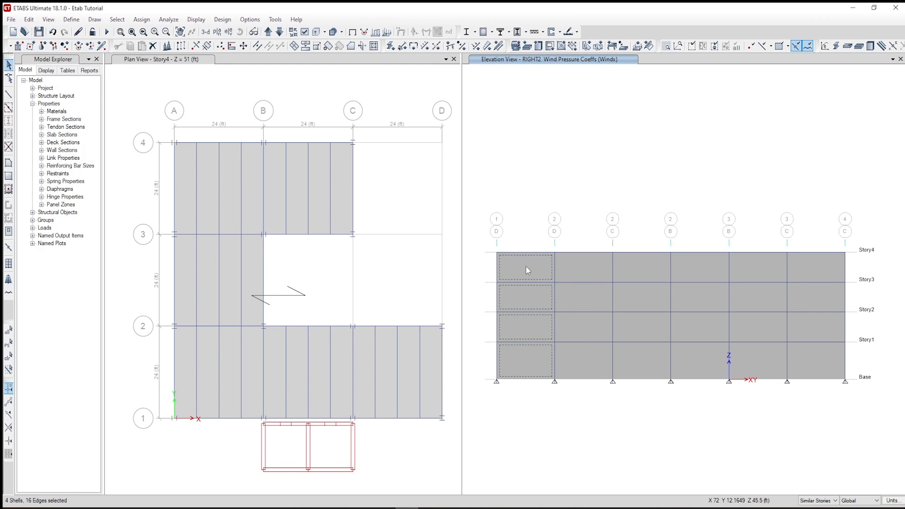
pyautogui.click(697, 265)
pyautogui.click(822, 266)
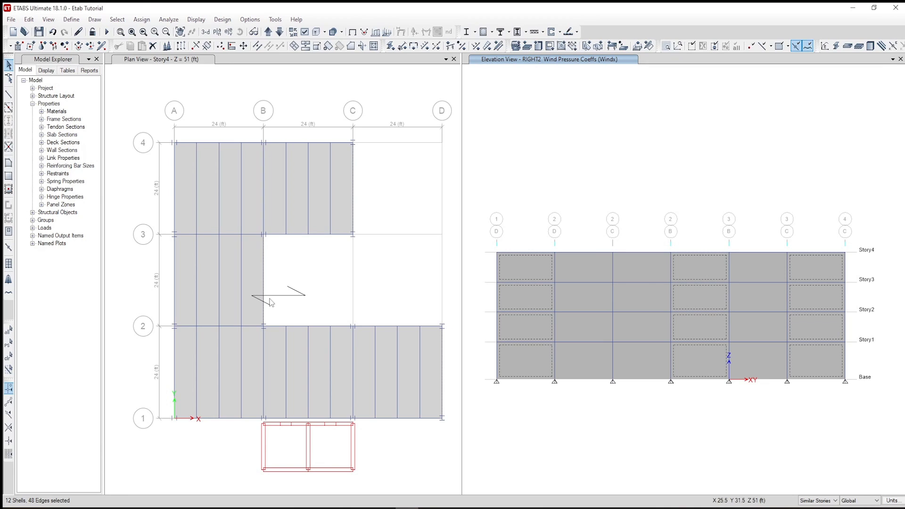
pyautogui.click(141, 20)
pyautogui.moveTo(214, 126)
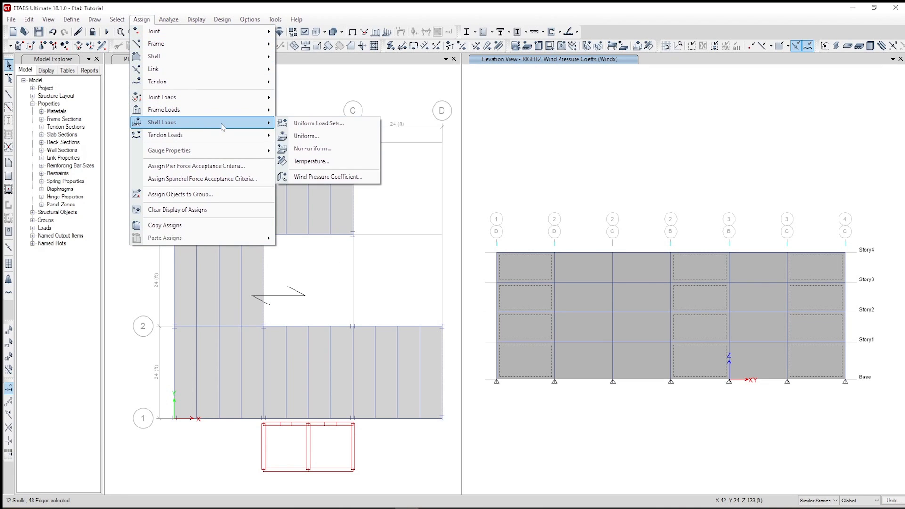
pyautogui.click(359, 178)
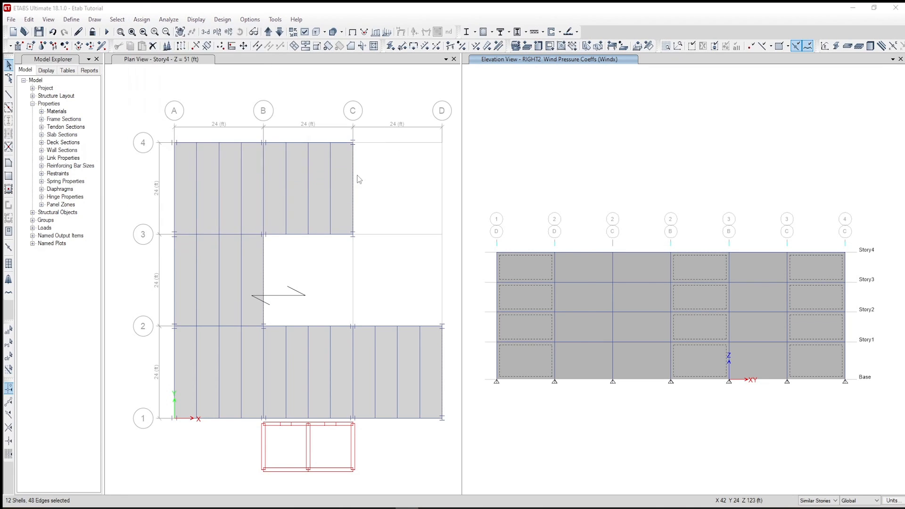
pyautogui.moveTo(414, 262); pyautogui.dragTo(395, 265)
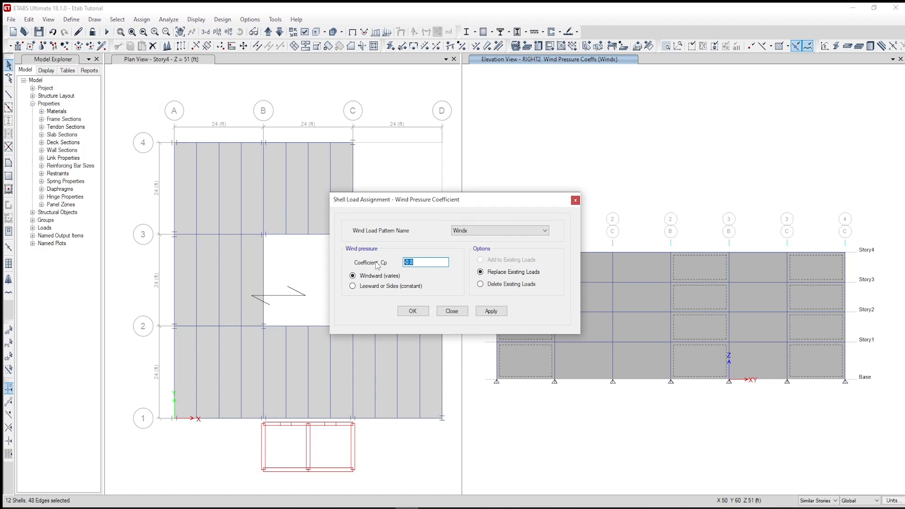
pyautogui.write('0')
pyautogui.click(412, 312)
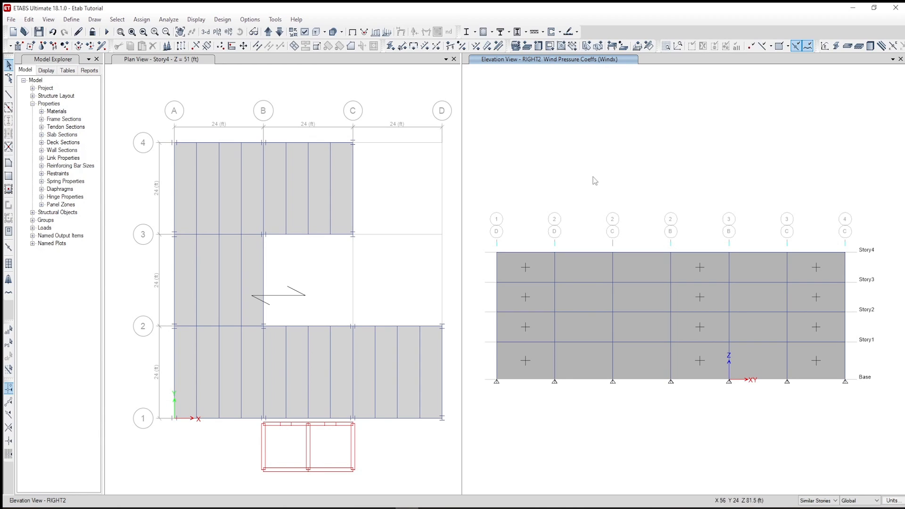
pyautogui.click(137, 19)
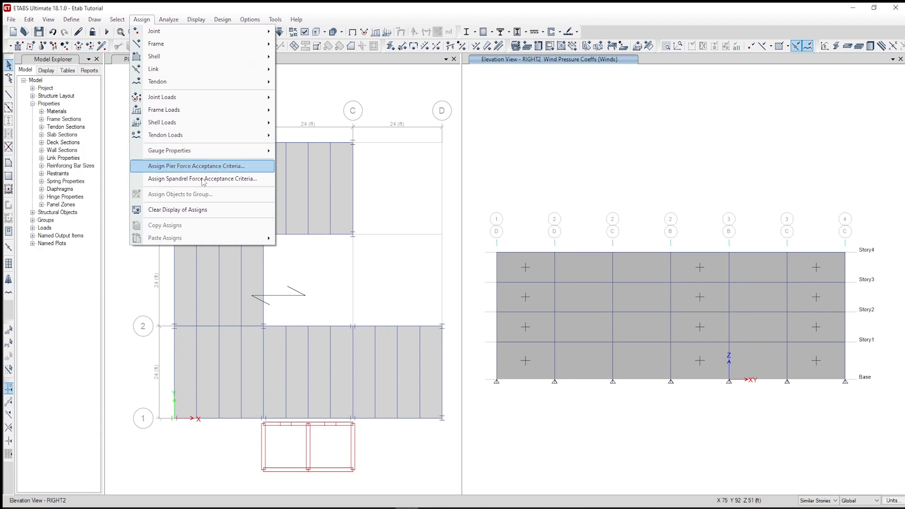
pyautogui.click(223, 212)
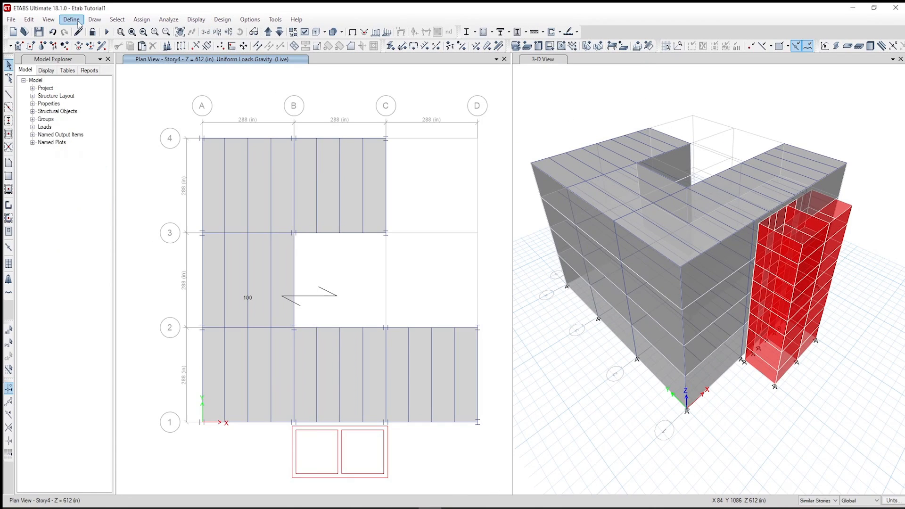
# Review the defined load cases and which of them, including the modal case, are set to run
pyautogui.click(78, 22)
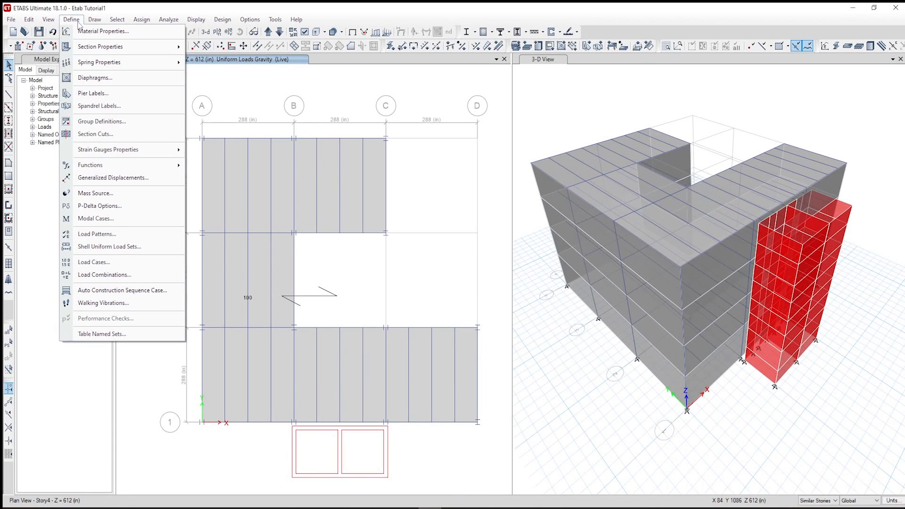
pyautogui.click(128, 265)
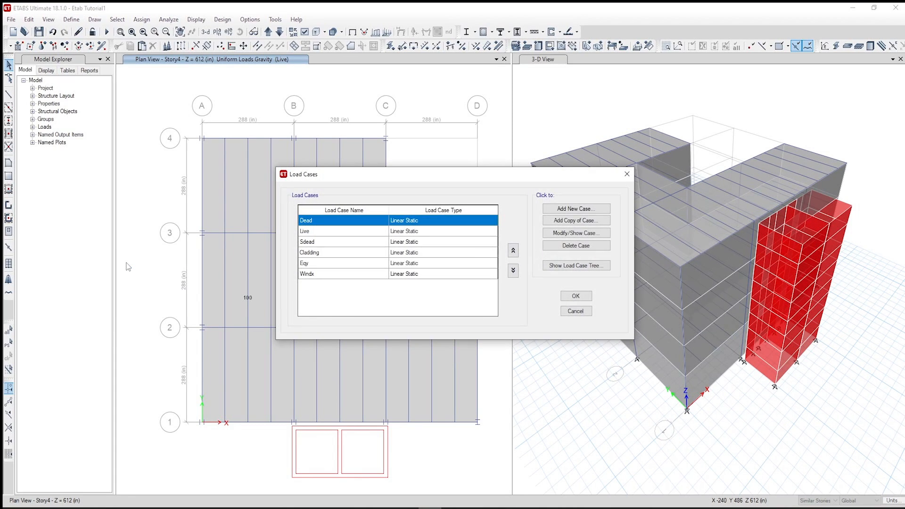
pyautogui.moveTo(396, 178); pyautogui.dragTo(386, 177)
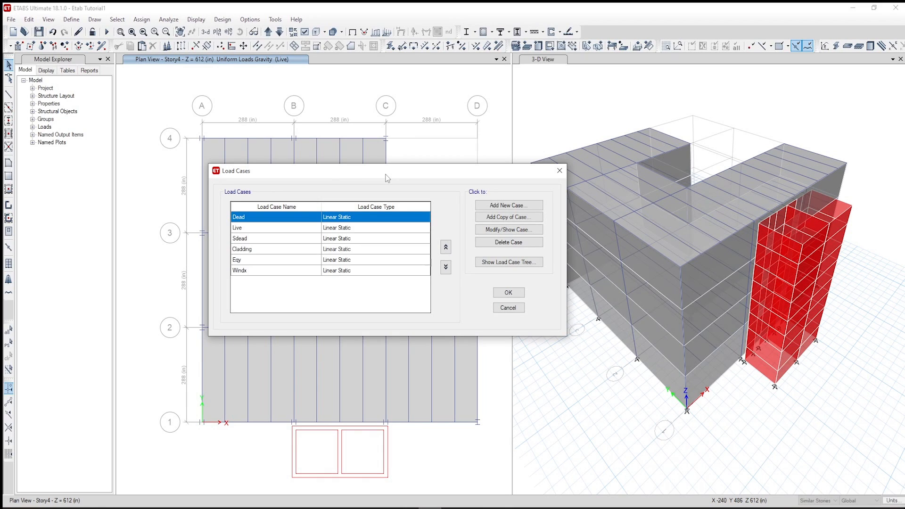
pyautogui.click(508, 293)
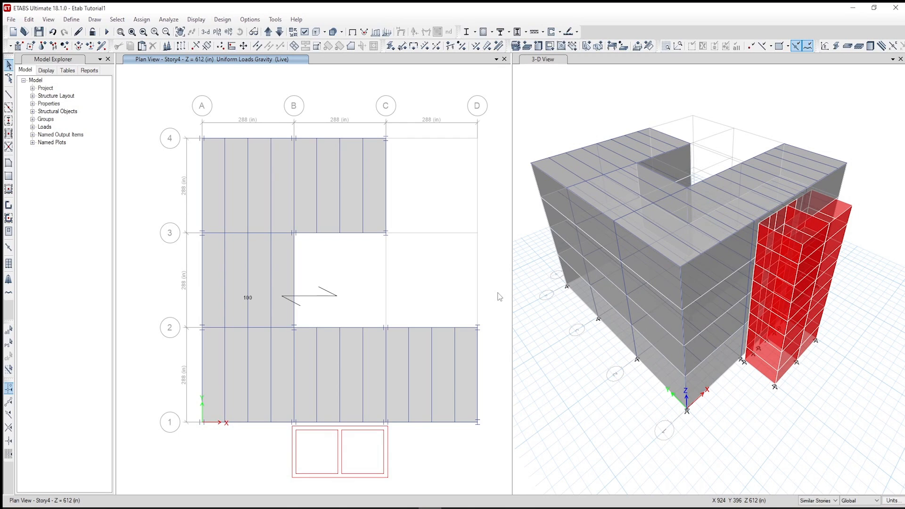
pyautogui.click(175, 20)
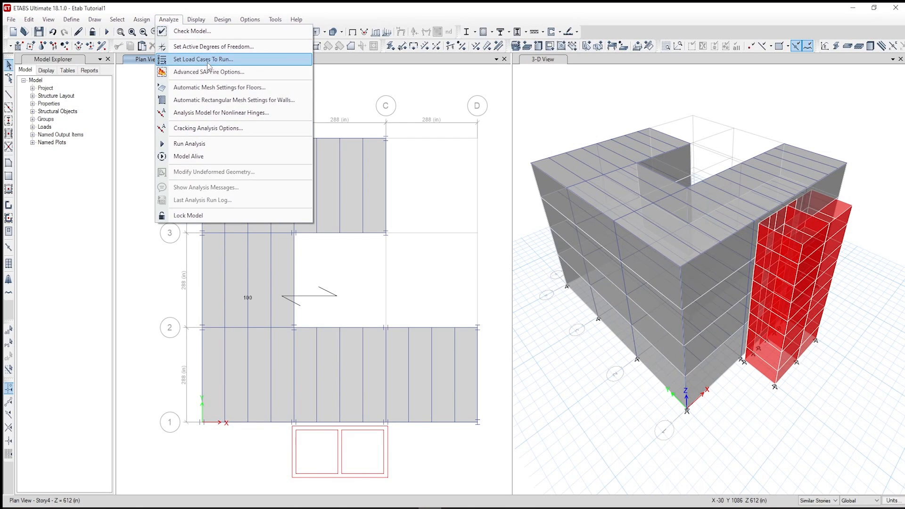
pyautogui.click(232, 61)
pyautogui.moveTo(346, 140); pyautogui.dragTo(258, 129)
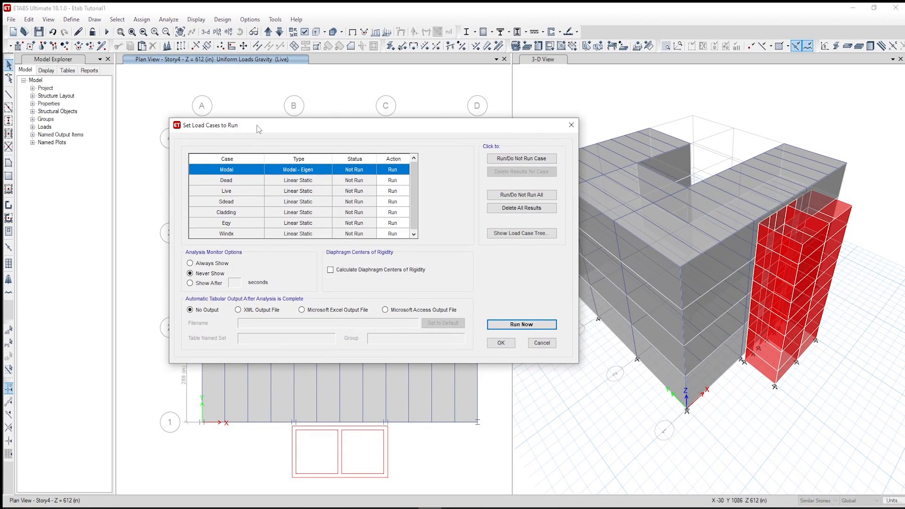
pyautogui.click(414, 234)
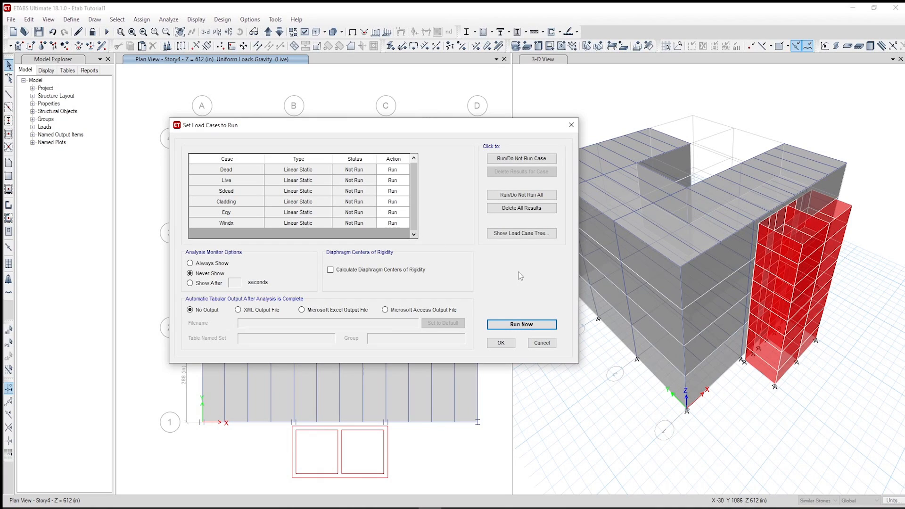
pyautogui.click(501, 343)
# Run the analysis for all load cases: Dead, Live, Modal, Sdead, Cladding, Eqy and Windx
pyautogui.click(166, 20)
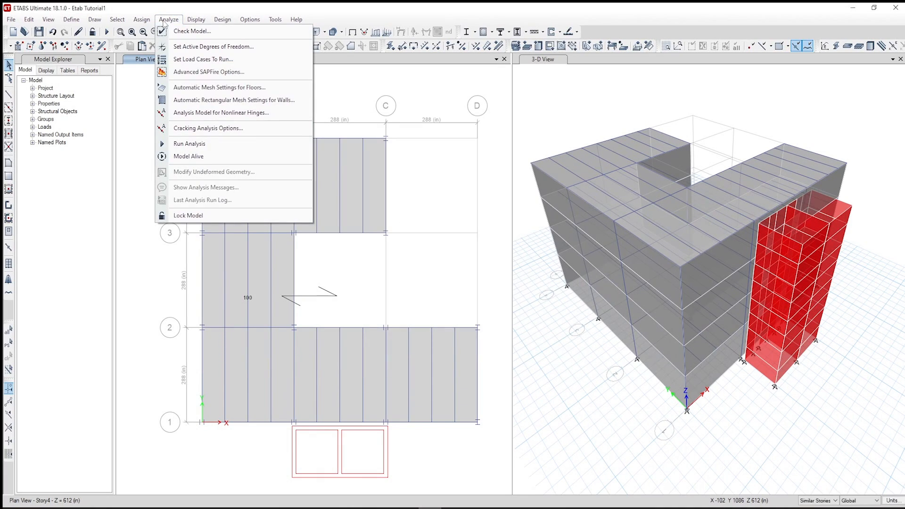
pyautogui.click(203, 143)
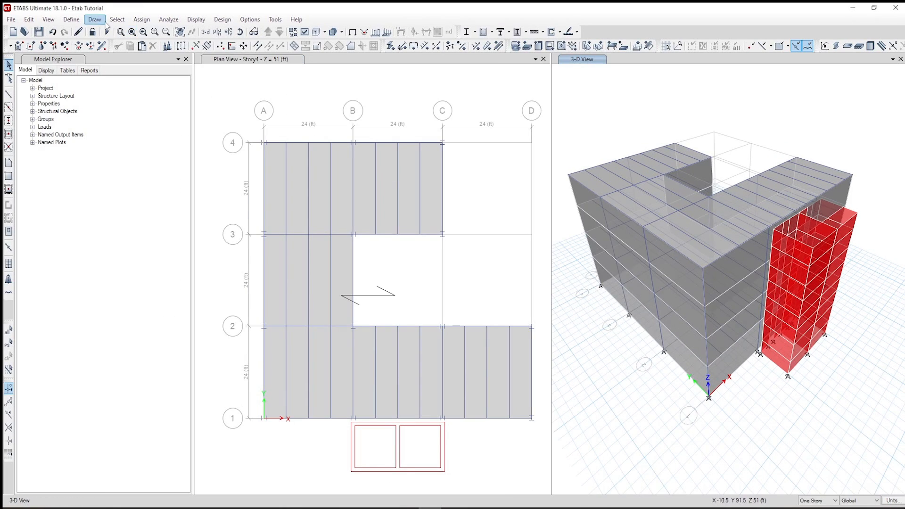
pyautogui.click(165, 20)
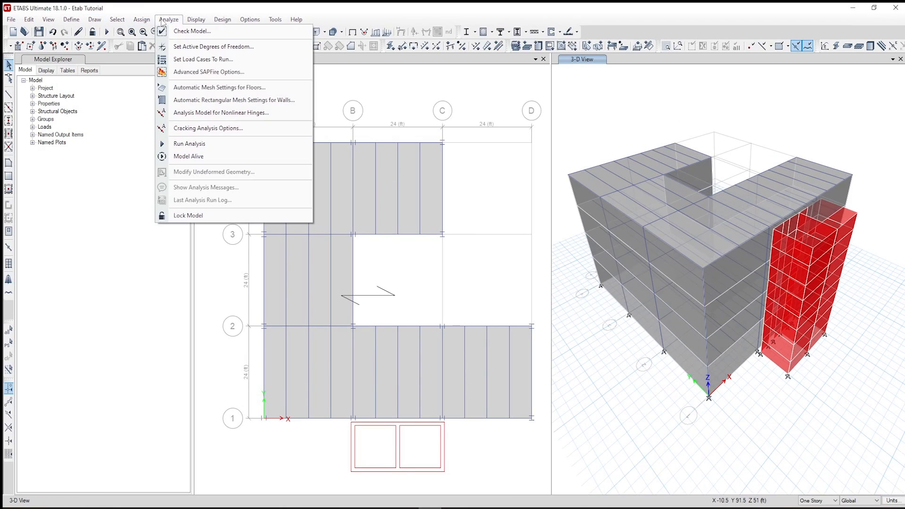
pyautogui.click(203, 59)
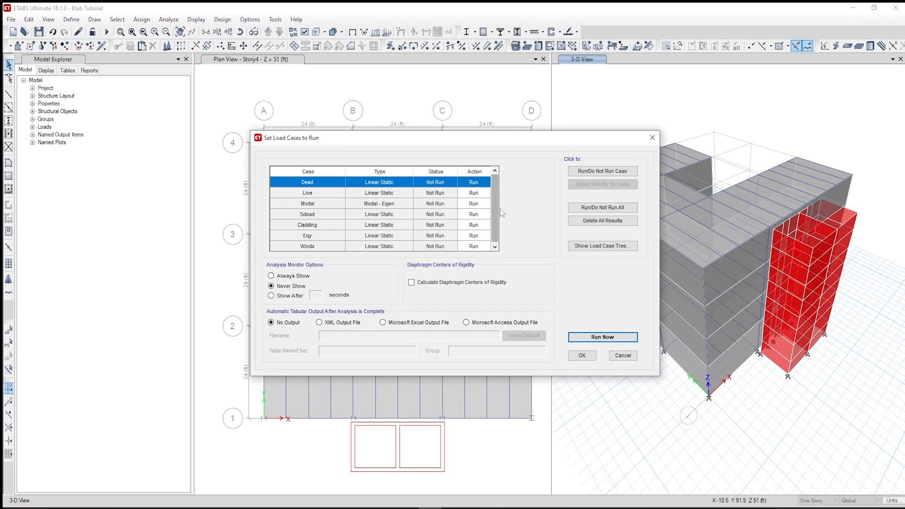
pyautogui.click(582, 335)
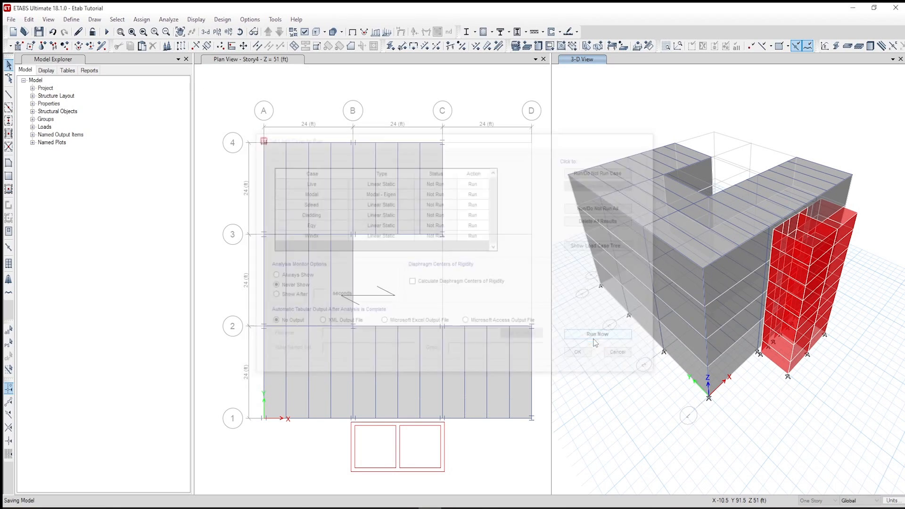
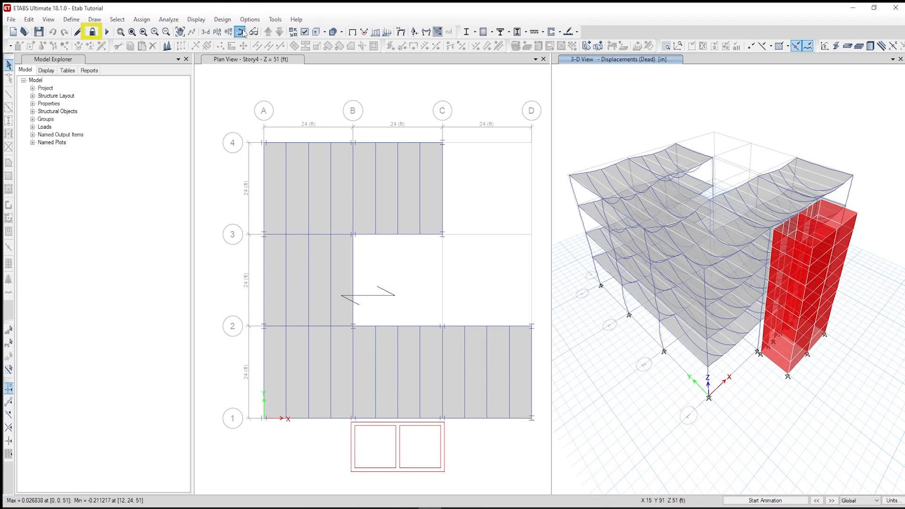
# Display the filled Moment 3-3 diagram of the frames for the Dead case in the 3D view, with object fill turned off
pyautogui.moveTo(603, 305); pyautogui.dragTo(643, 288, button='middle')
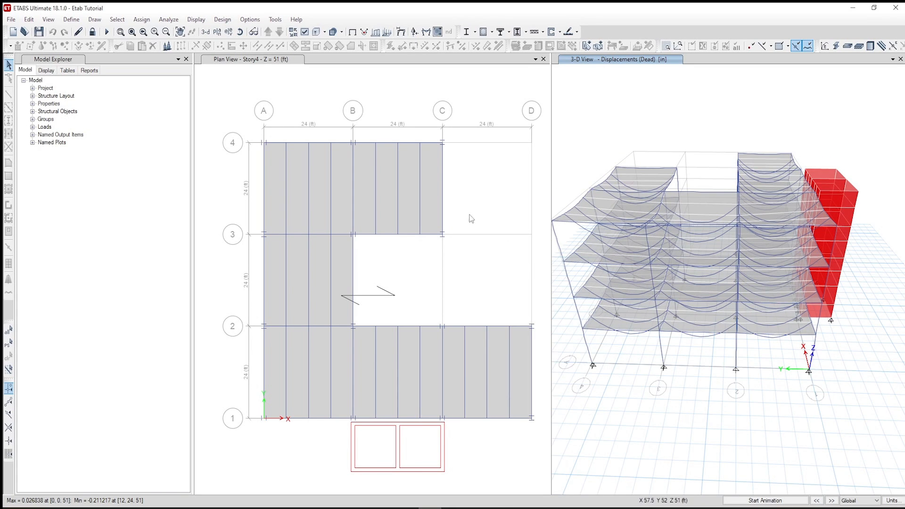
pyautogui.click(416, 32)
pyautogui.click(406, 378)
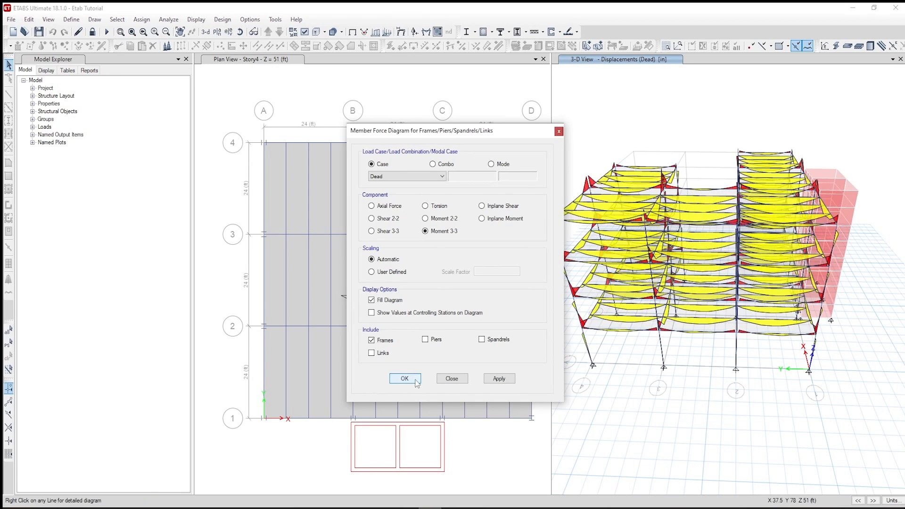
pyautogui.click(305, 32)
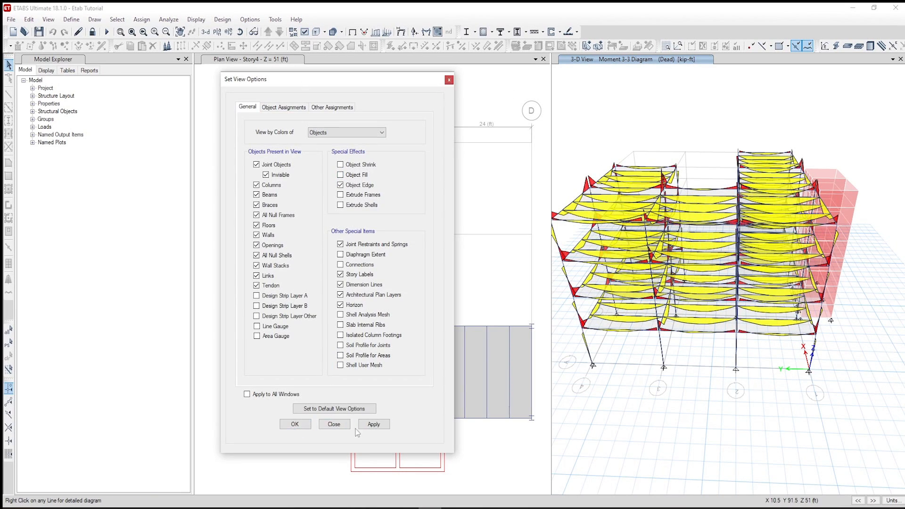
pyautogui.click(374, 424)
pyautogui.click(295, 424)
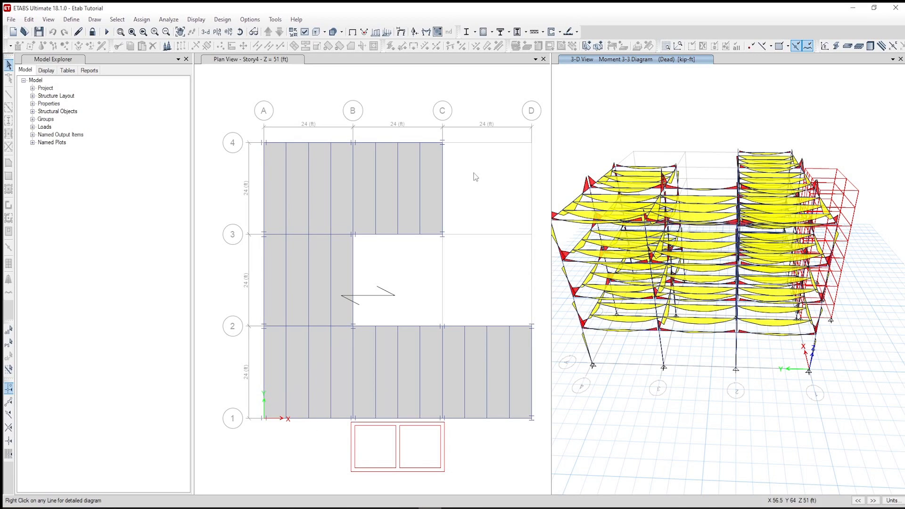
# Review the AISC 360-10 composite beam design preferences for beams, shear studs, camber, deflection, vibration, prices and factors, and accept them
pyautogui.click(223, 19)
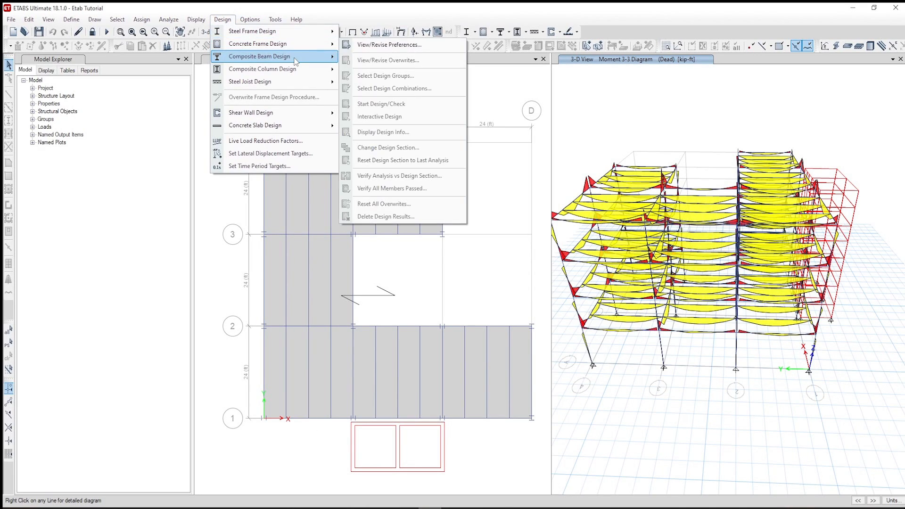
pyautogui.moveTo(298, 59)
pyautogui.click(394, 58)
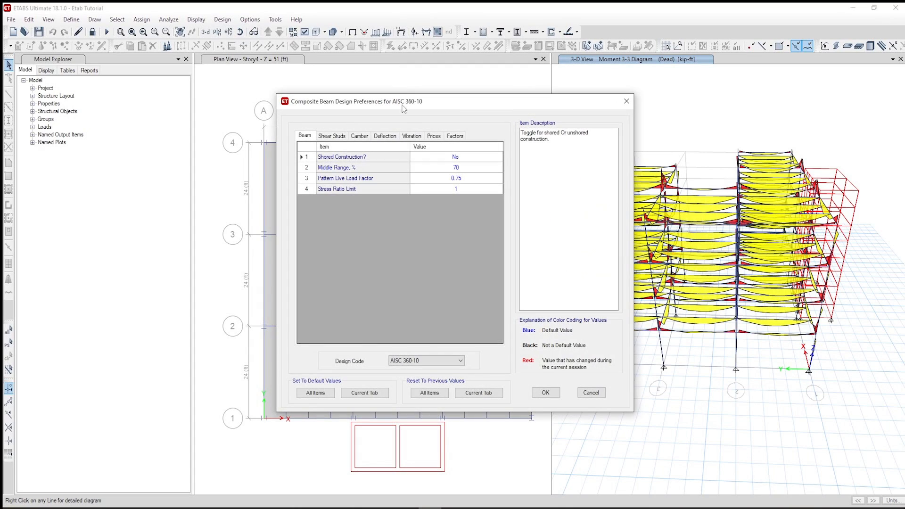
pyautogui.click(329, 136)
pyautogui.click(359, 136)
pyautogui.click(384, 135)
pyautogui.click(411, 135)
pyautogui.click(434, 136)
pyautogui.click(453, 136)
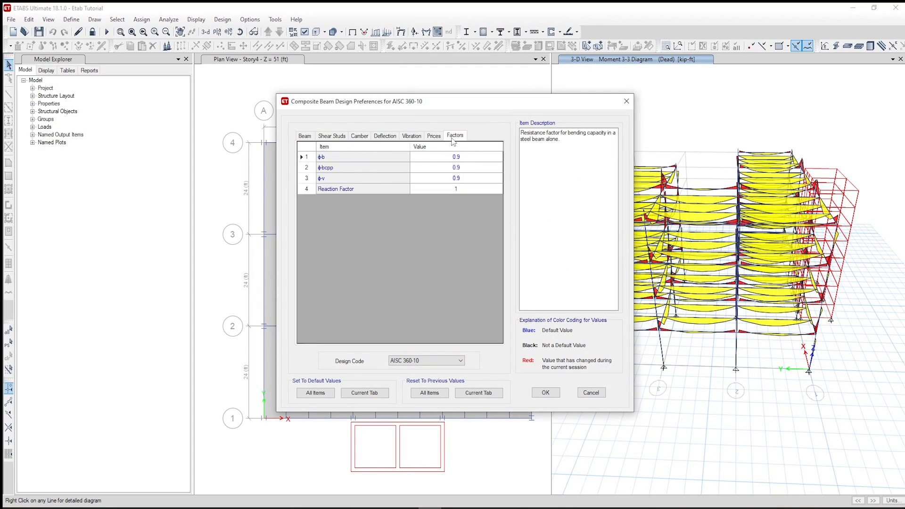
pyautogui.click(419, 137)
pyautogui.click(546, 392)
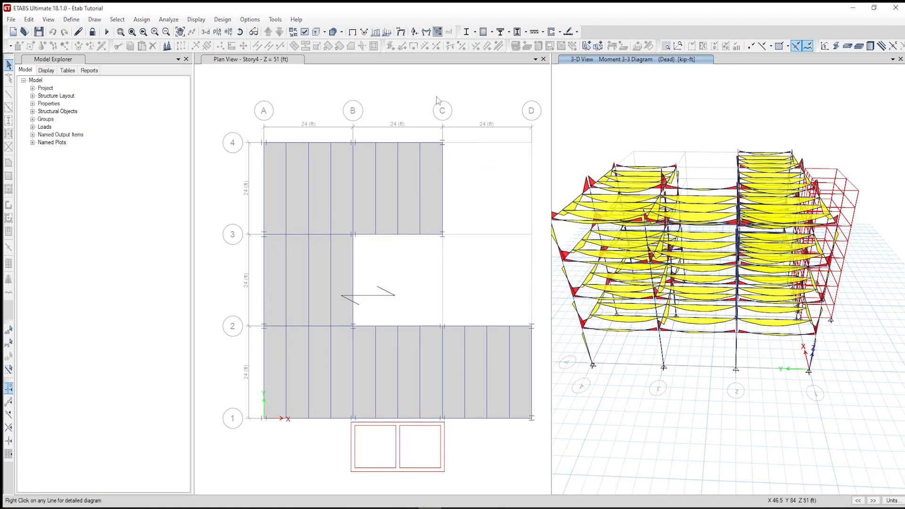
# Run the composite beam design check on the model
pyautogui.click(221, 19)
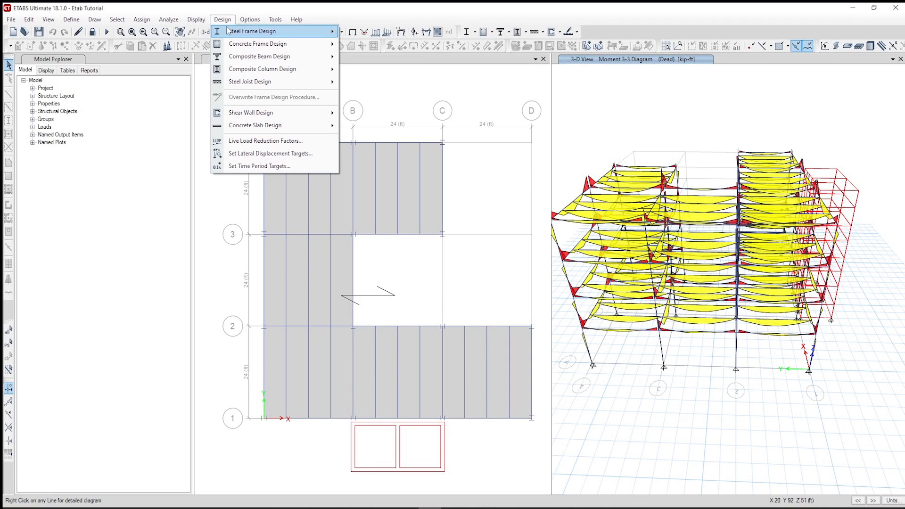
pyautogui.moveTo(302, 59)
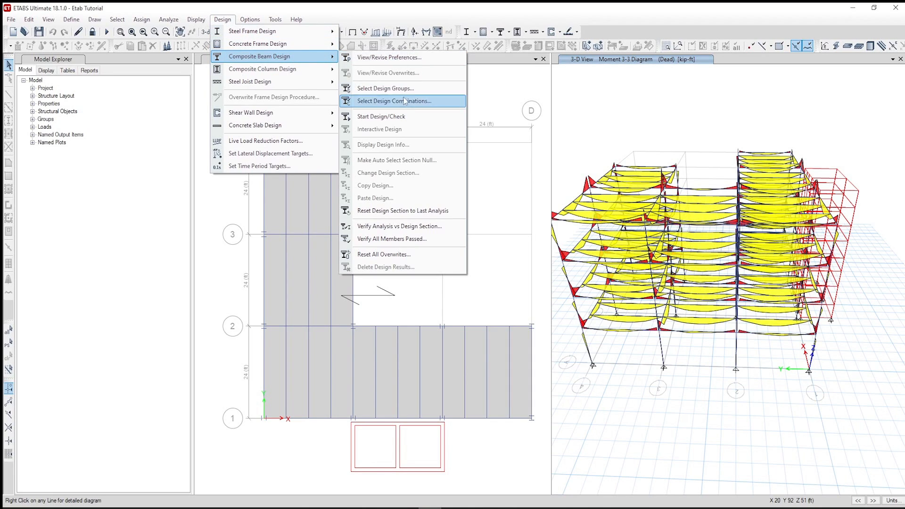
pyautogui.click(404, 116)
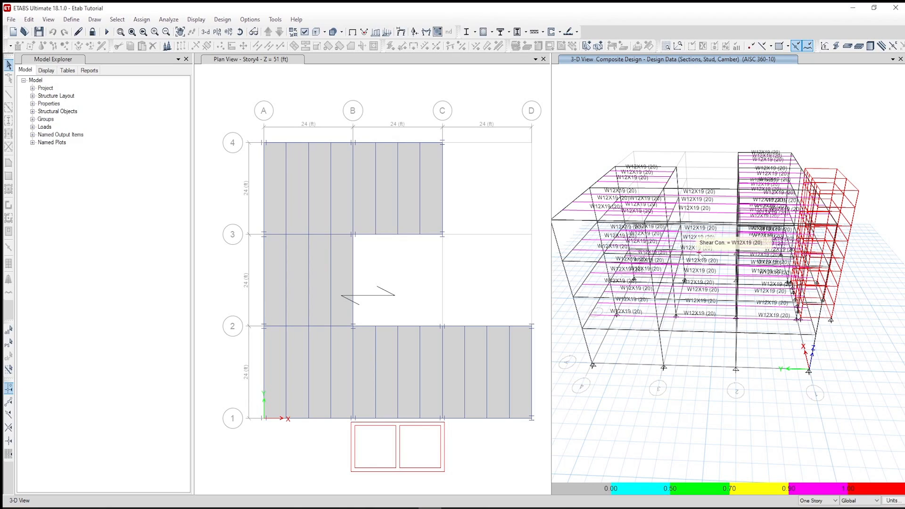
# Examine the composite beam design results of Story4 beam B25, including its whole list of acceptable sections
pyautogui.click(254, 32)
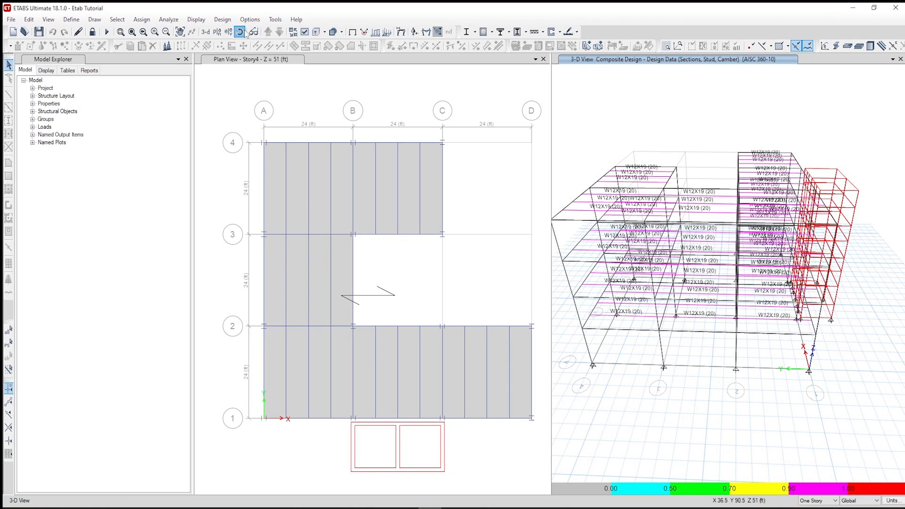
pyautogui.moveTo(809, 141); pyautogui.dragTo(865, 154)
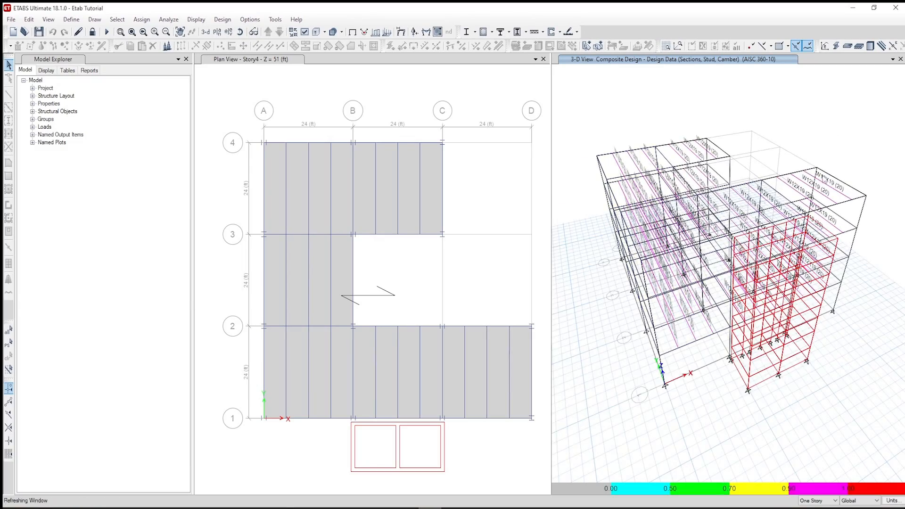
pyautogui.rightClick(669, 212)
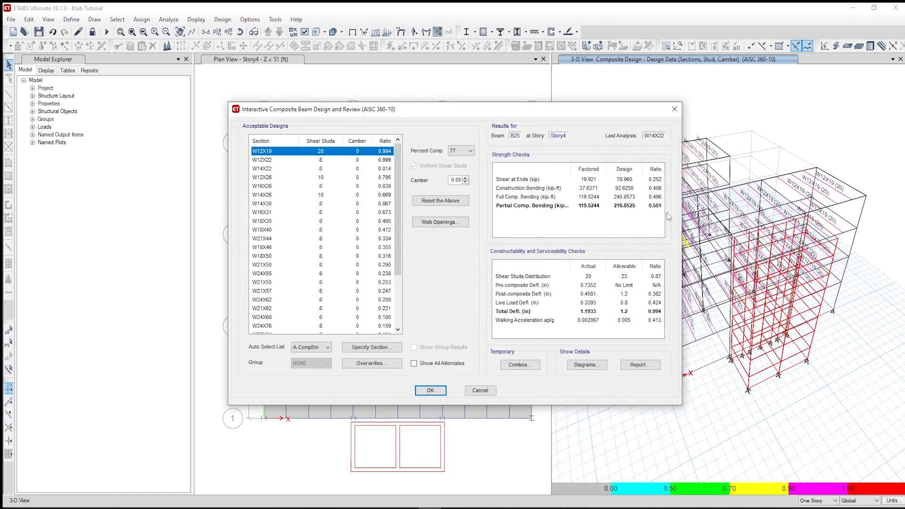
pyautogui.scroll(-3, 399, 230)
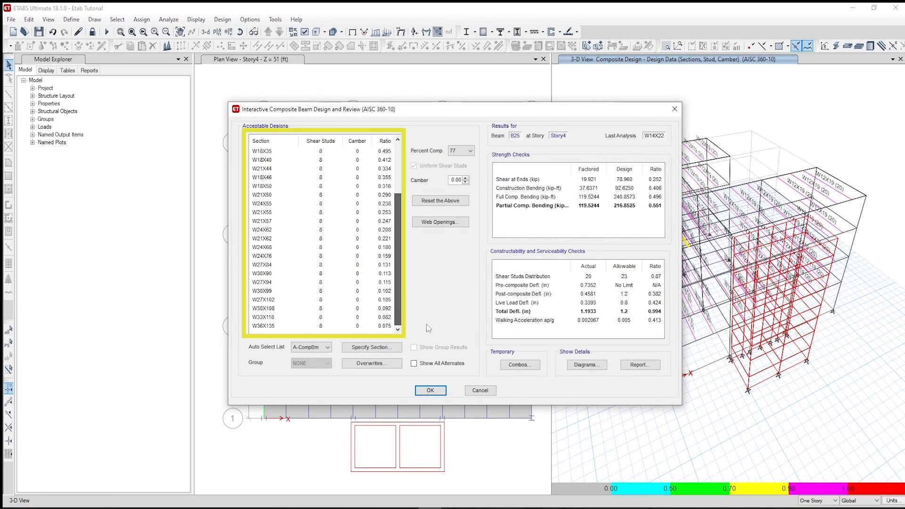
# Read through the detailed design report of beam B25 and accept its current design
pyautogui.click(651, 368)
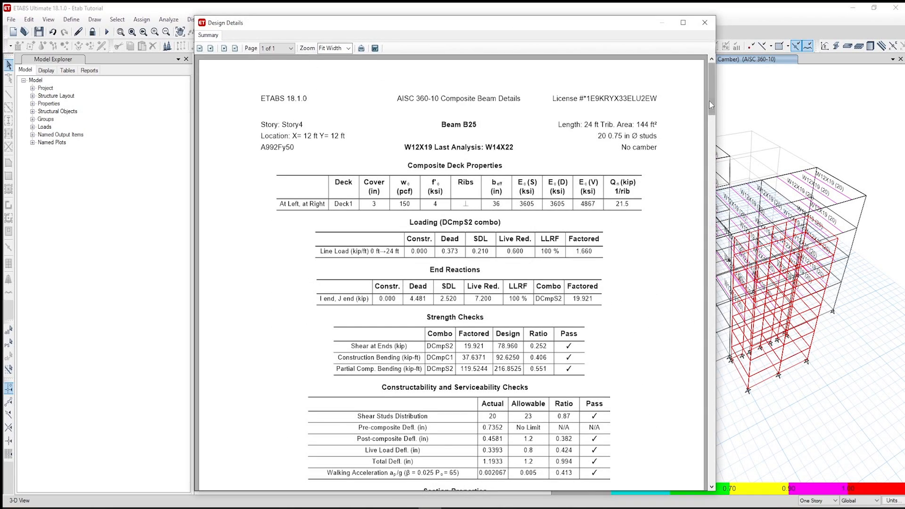
pyautogui.moveTo(714, 118); pyautogui.dragTo(689, 458)
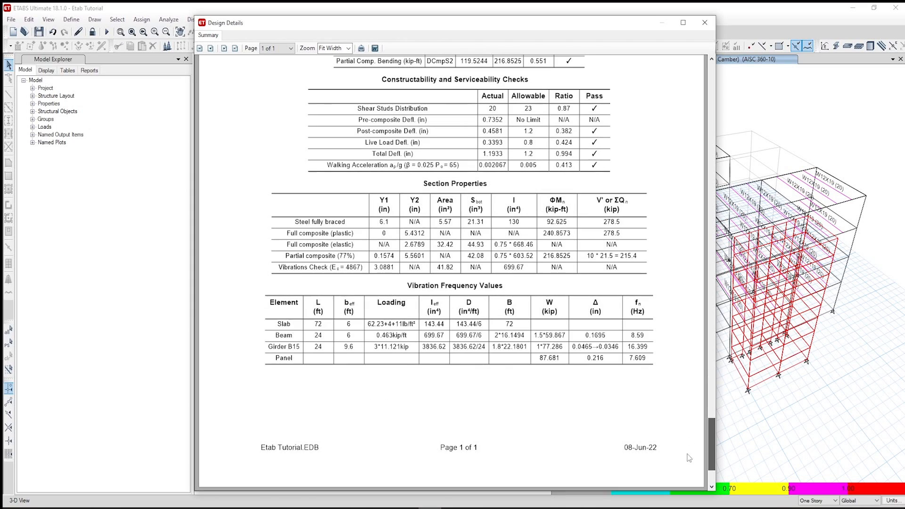
pyautogui.click(705, 23)
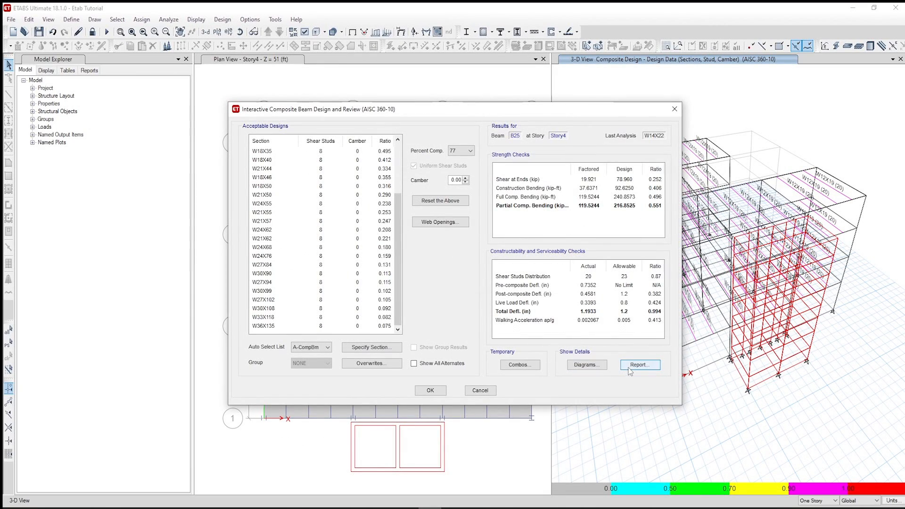
pyautogui.click(431, 390)
# Select all frames that have the AUTOLATBM section property
pyautogui.moveTo(674, 112); pyautogui.dragTo(610, 128)
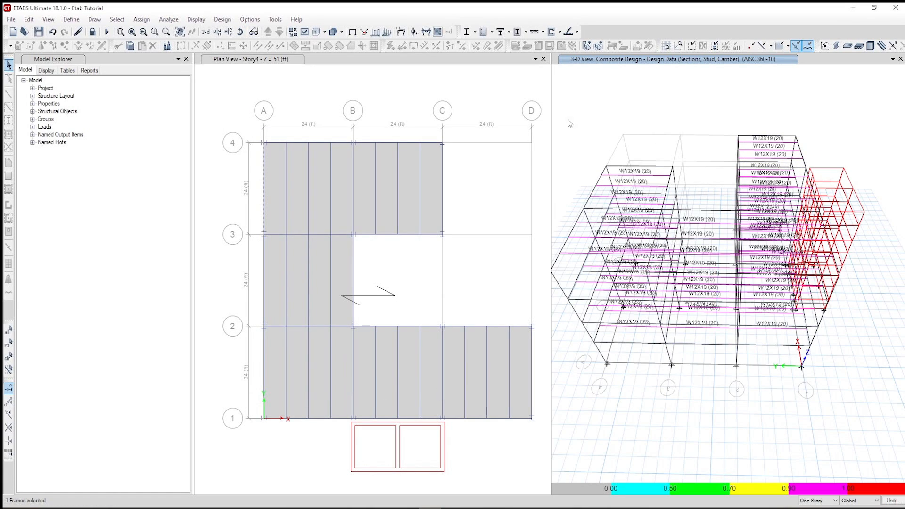
pyautogui.click(117, 19)
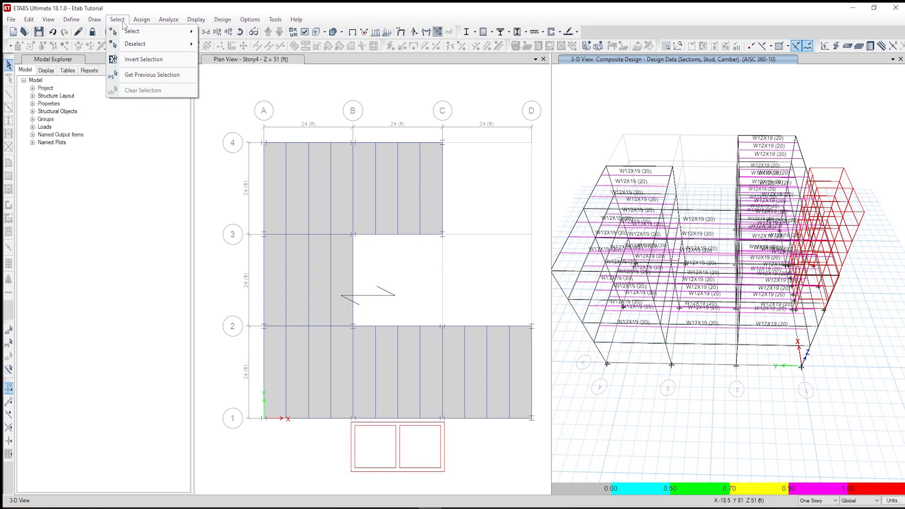
pyautogui.moveTo(140, 33)
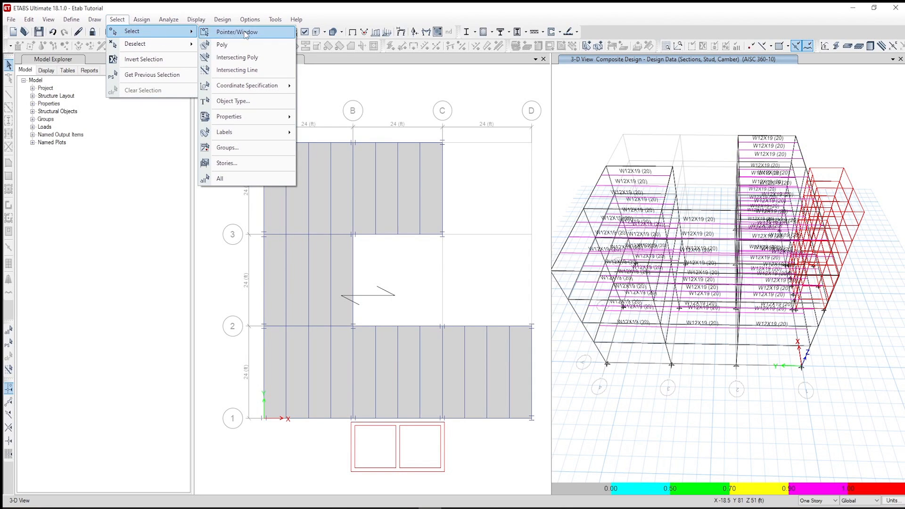
pyautogui.moveTo(266, 125)
pyautogui.click(359, 134)
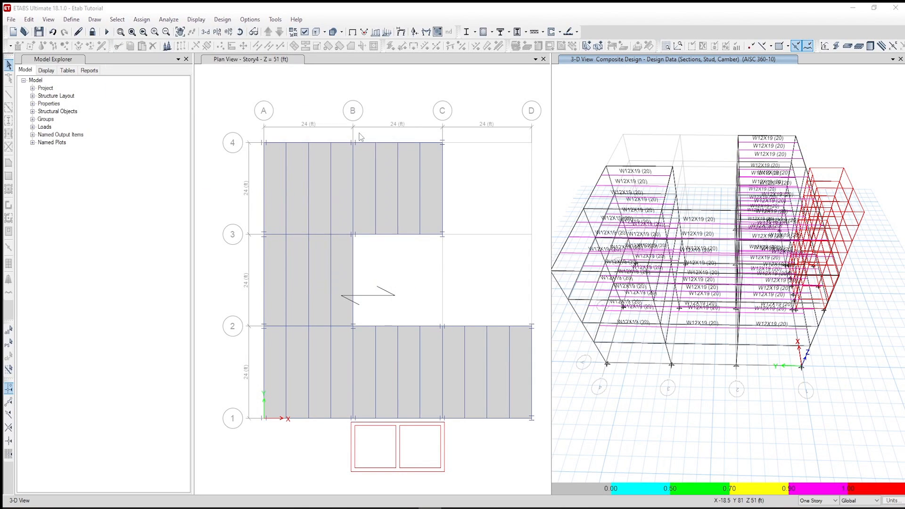
pyautogui.click(414, 218)
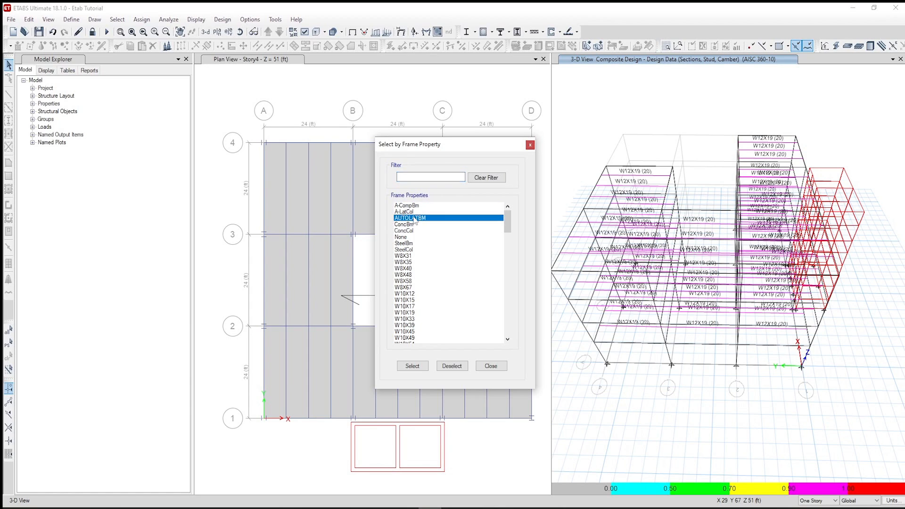
pyautogui.click(412, 366)
pyautogui.click(491, 366)
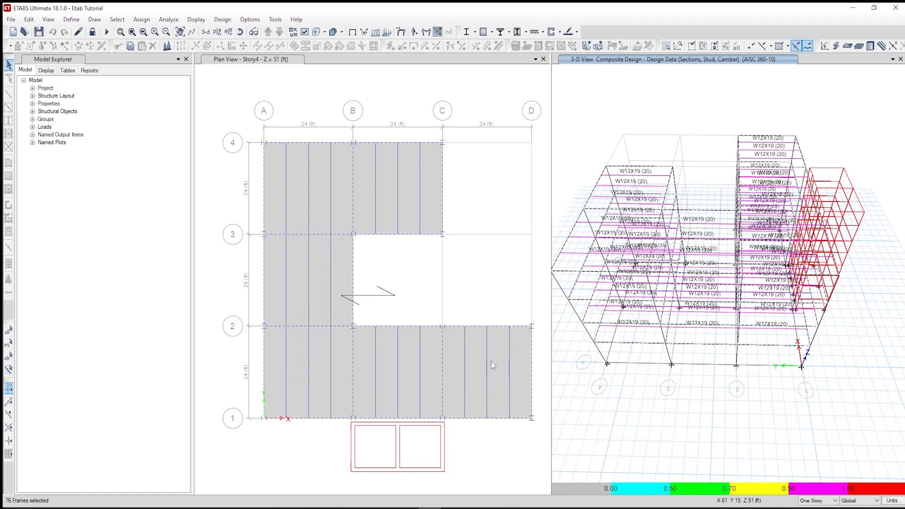
# Switch the selected beams' steel frame lateral bracing to user specified and add a point brace at relative distance 0.25
pyautogui.click(214, 21)
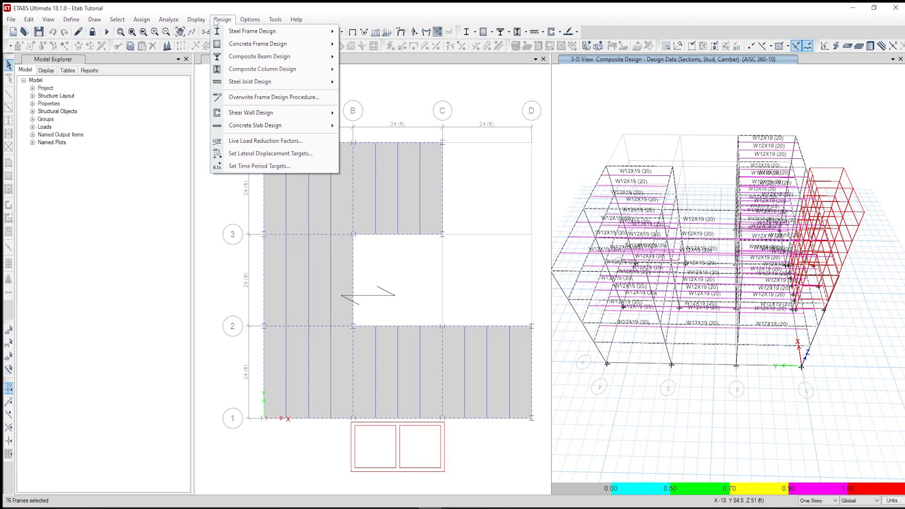
pyautogui.moveTo(301, 35)
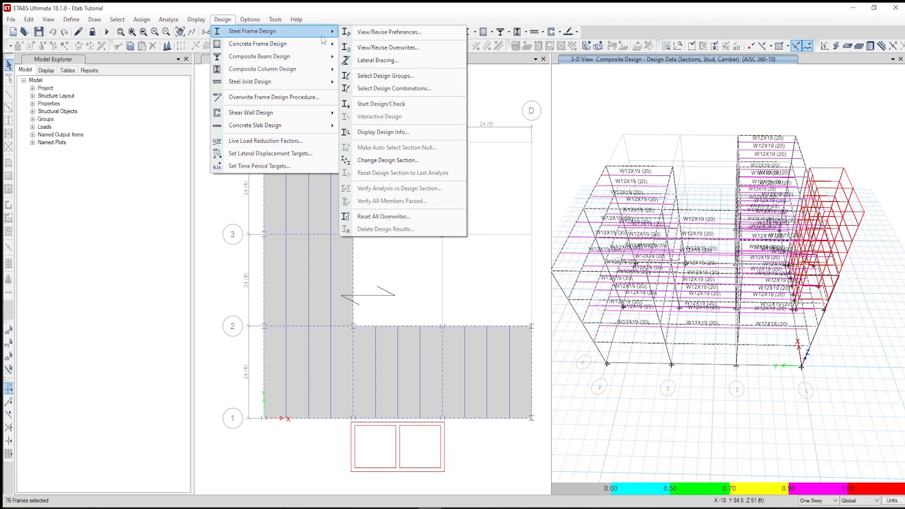
pyautogui.click(401, 65)
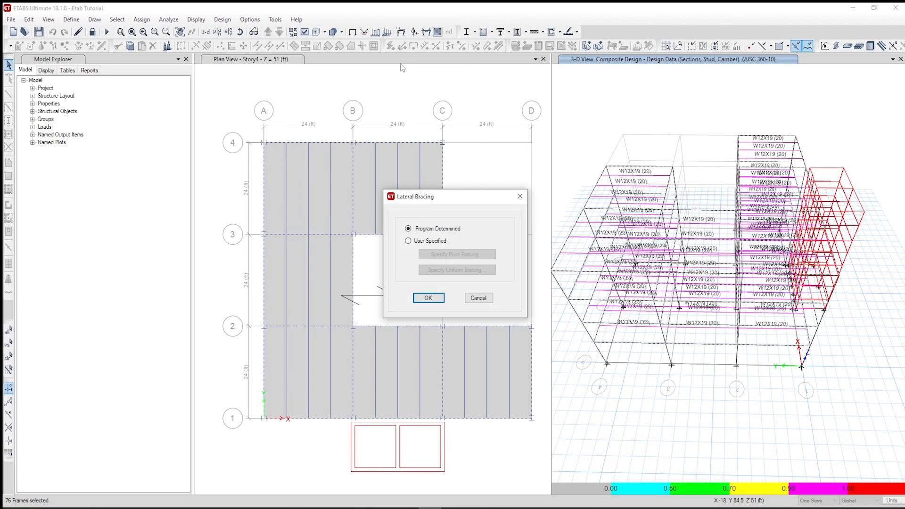
pyautogui.click(414, 240)
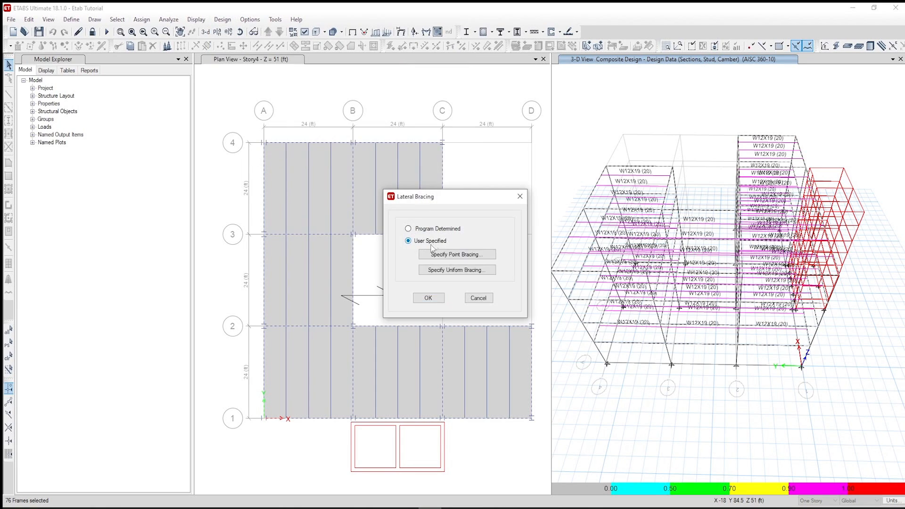
pyautogui.click(469, 257)
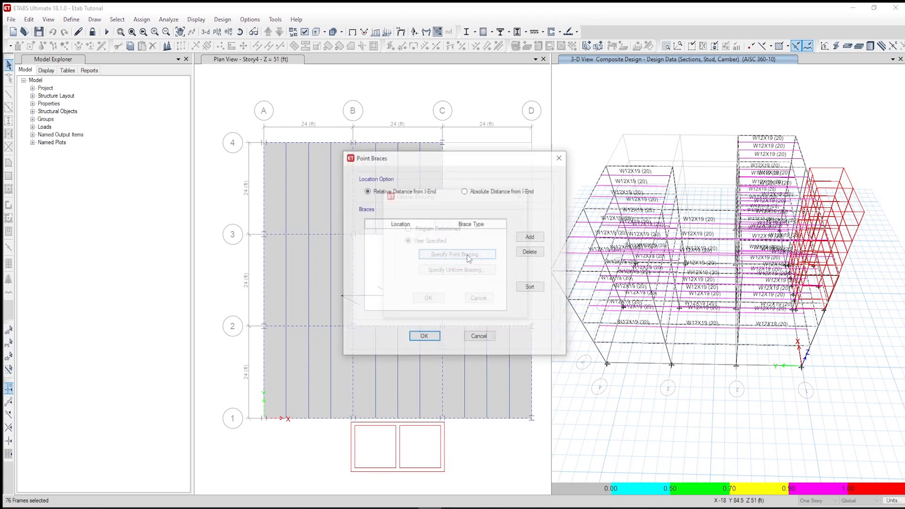
pyautogui.click(527, 238)
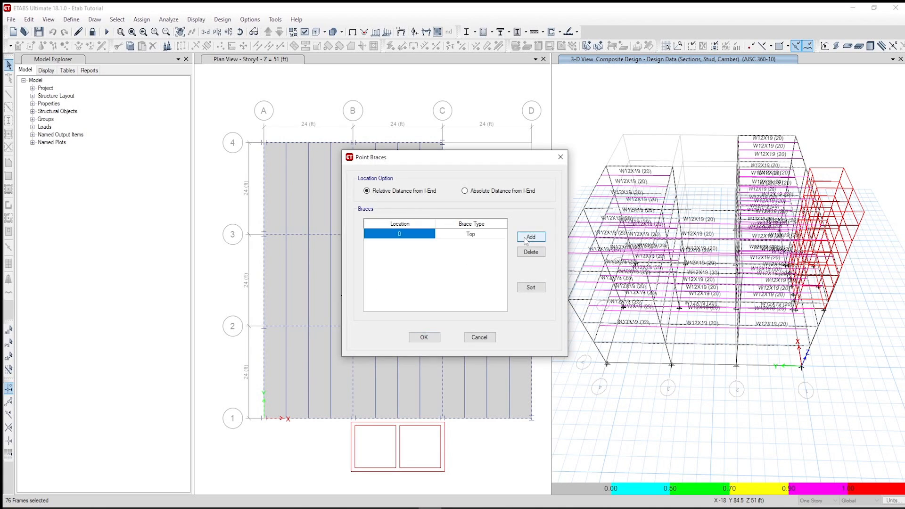
pyautogui.click(404, 235)
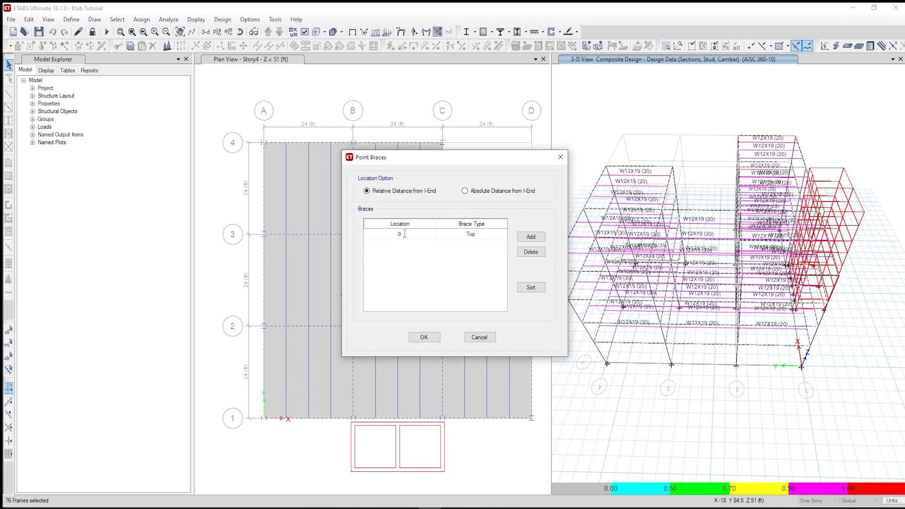
# Add two more point braces at 0.5 and 0.75, set all three brace types to Bottom, and accept the lateral bracing
pyautogui.click(527, 236)
pyautogui.click(527, 236)
pyautogui.click(496, 248)
pyautogui.click(503, 243)
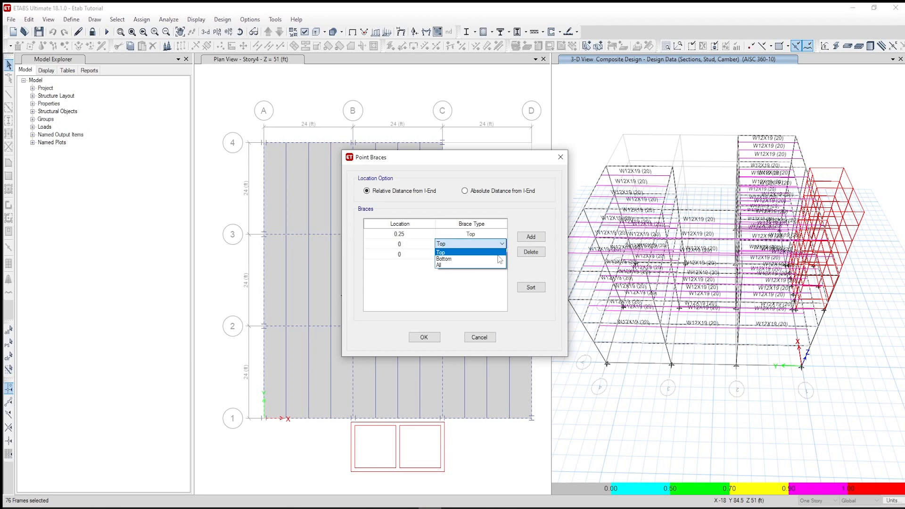
pyautogui.click(467, 257)
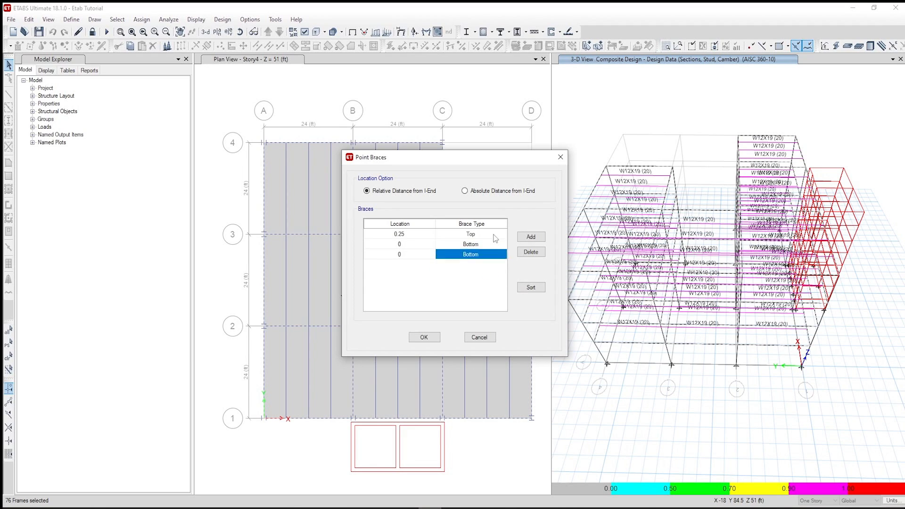
pyautogui.click(406, 245)
pyautogui.click(405, 254)
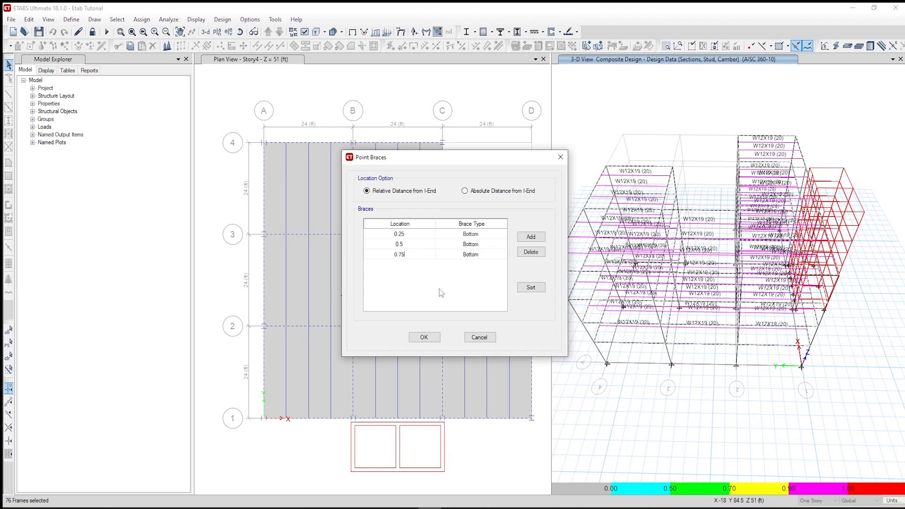
pyautogui.click(434, 337)
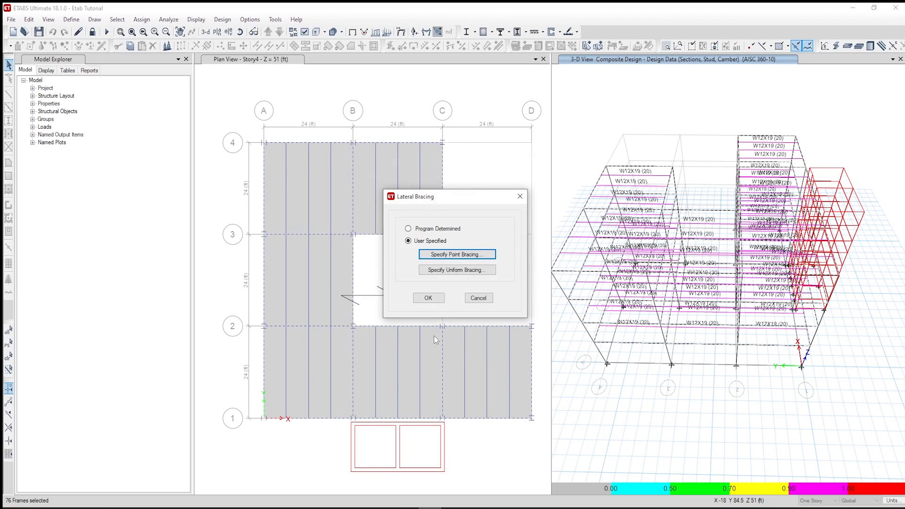
pyautogui.click(428, 298)
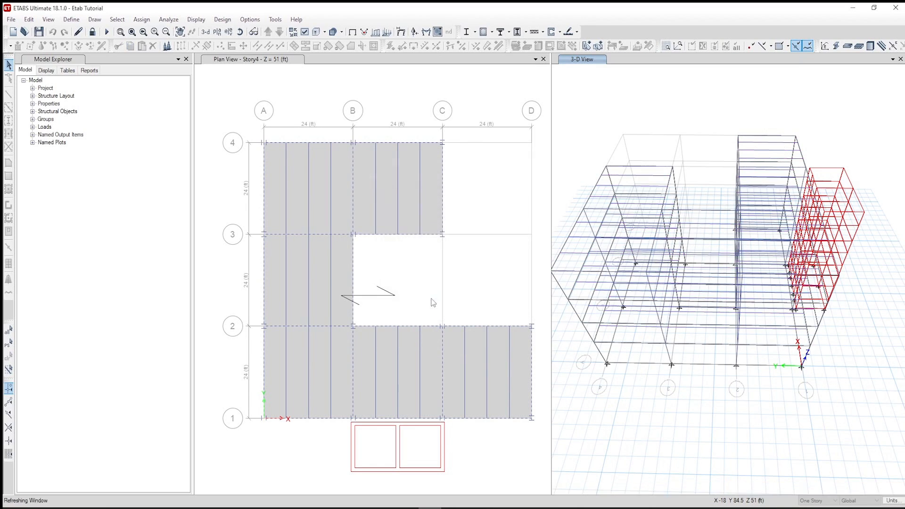
# Narrow the Model Explorer to give the plan and 3D views more room
pyautogui.click(222, 19)
pyautogui.click(227, 17)
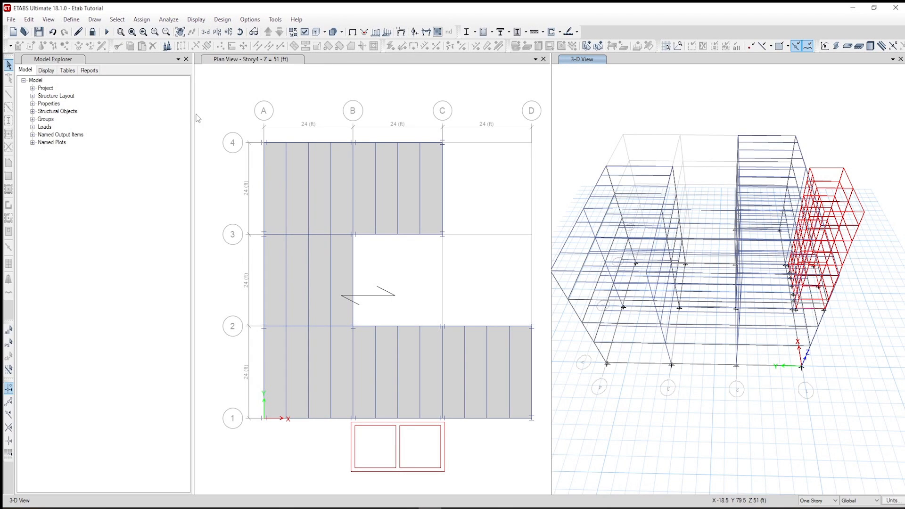
pyautogui.moveTo(194, 114); pyautogui.dragTo(115, 114)
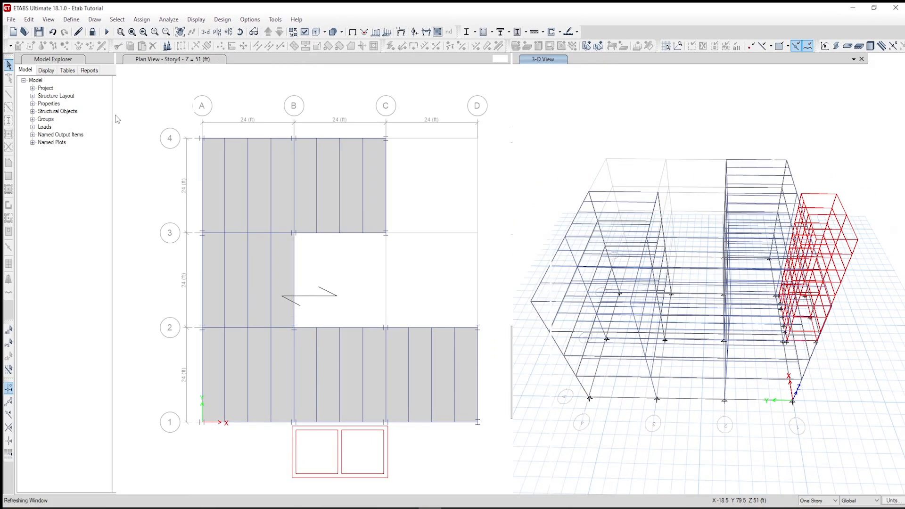
# Select all frames with the AUTOLATBM section property again
pyautogui.click(116, 20)
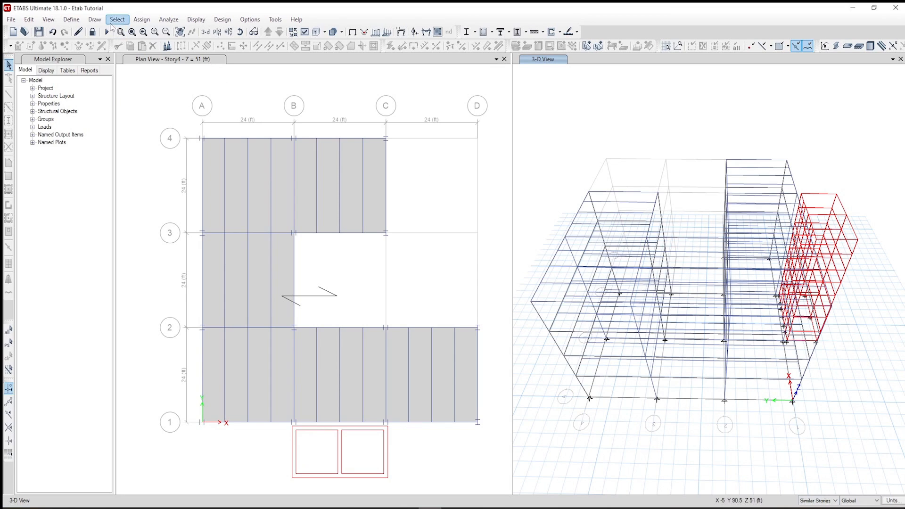
pyautogui.moveTo(151, 32)
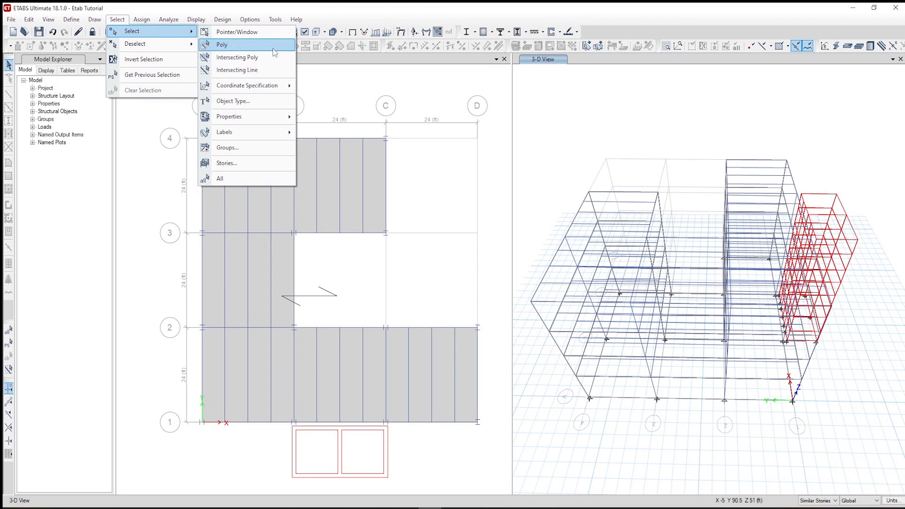
pyautogui.moveTo(280, 117)
pyautogui.click(340, 134)
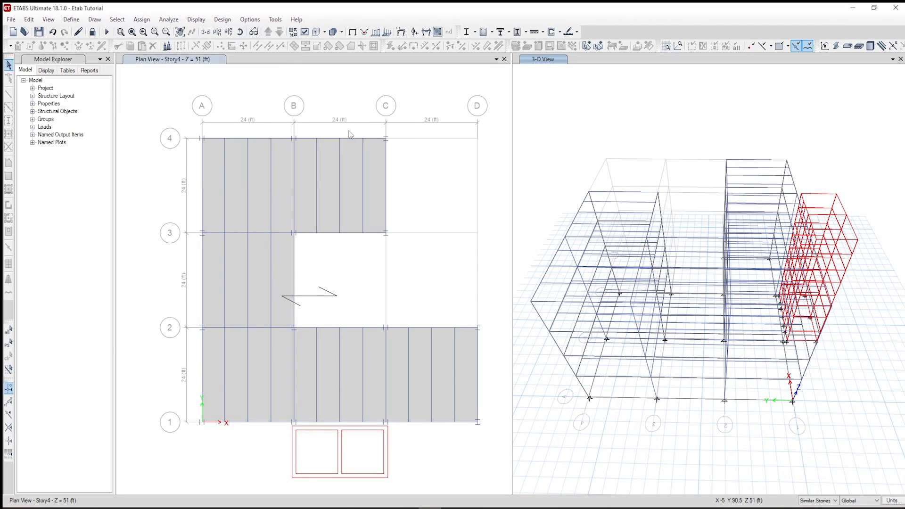
pyautogui.click(414, 218)
pyautogui.click(412, 366)
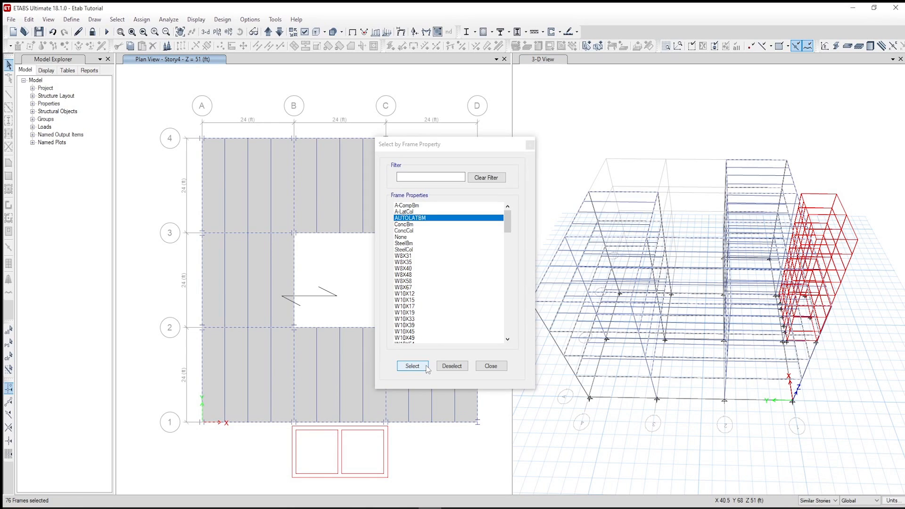
pyautogui.click(491, 366)
# Set the selected beams' steel frame lateral bracing to user specified and add three point braces
pyautogui.click(222, 19)
pyautogui.moveTo(250, 30)
pyautogui.click(397, 63)
pyautogui.click(408, 241)
pyautogui.click(457, 255)
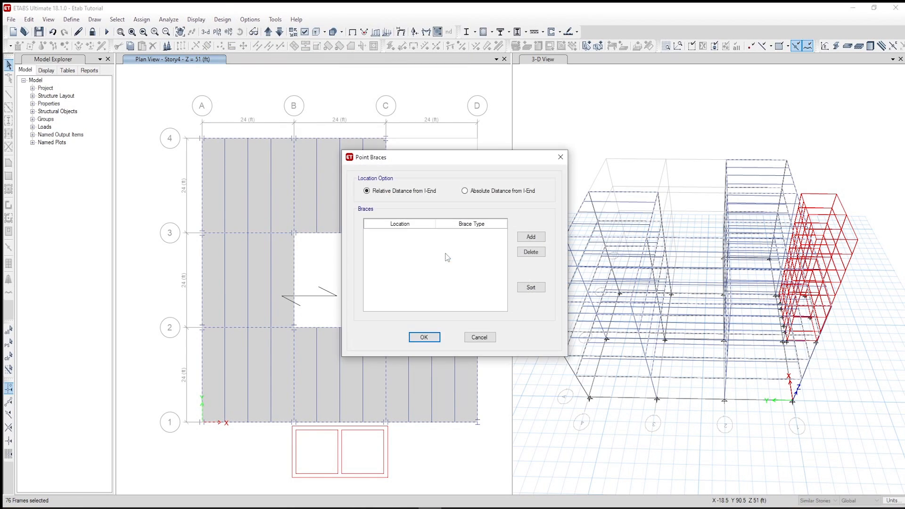
pyautogui.click(524, 240)
pyautogui.click(522, 238)
pyautogui.click(522, 238)
# Set the brace type of all three point braces to Bottom
pyautogui.click(481, 235)
pyautogui.click(482, 249)
pyautogui.click(482, 245)
pyautogui.click(481, 259)
pyautogui.click(481, 255)
pyautogui.click(481, 259)
# Place the three point braces at relative distances 0.25, 0.5 and 0.75 and apply the lateral bracing
pyautogui.click(404, 234)
pyautogui.press('Tab')
pyautogui.press('Tab')
pyautogui.write('.5')
pyautogui.press('Tab')
pyautogui.press('Tab')
pyautogui.write('0')
pyautogui.click(424, 337)
pyautogui.click(429, 299)
# Review the steel frame design preferences, checking that the design code is AISC 360-10
pyautogui.click(222, 19)
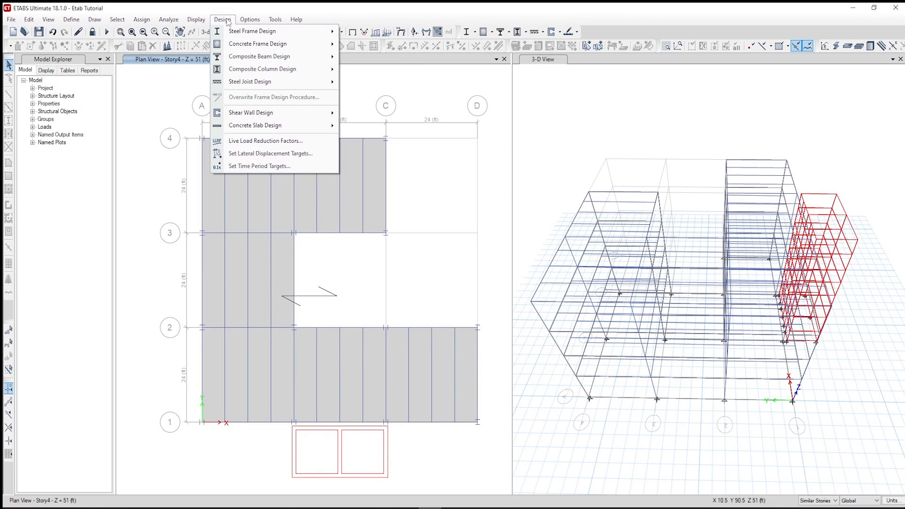
pyautogui.moveTo(254, 32)
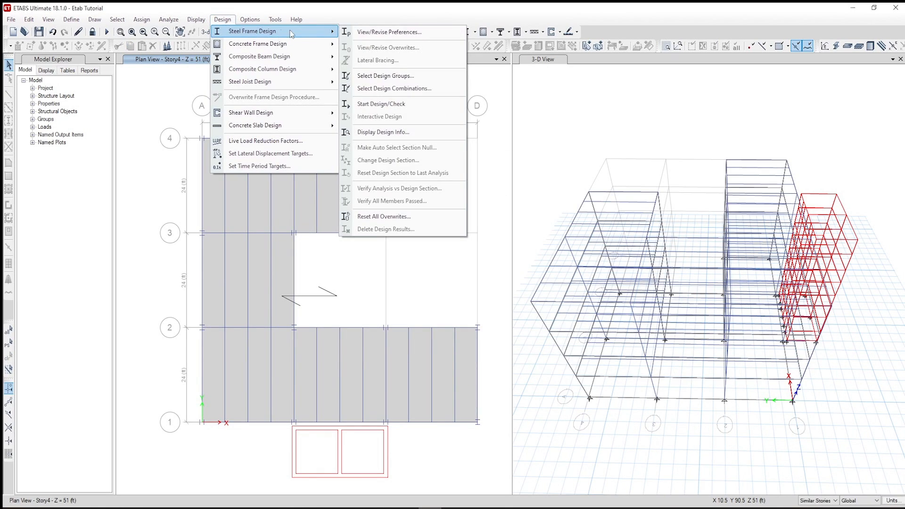
pyautogui.click(402, 33)
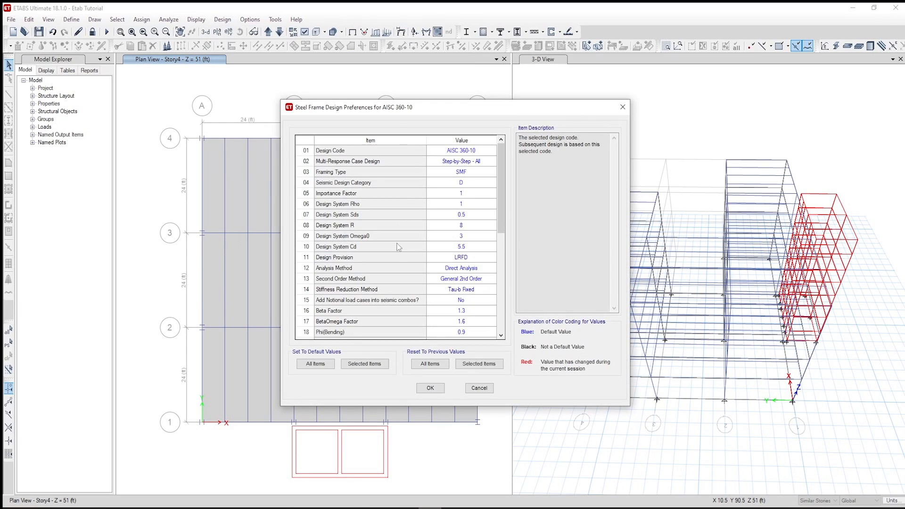
pyautogui.click(472, 152)
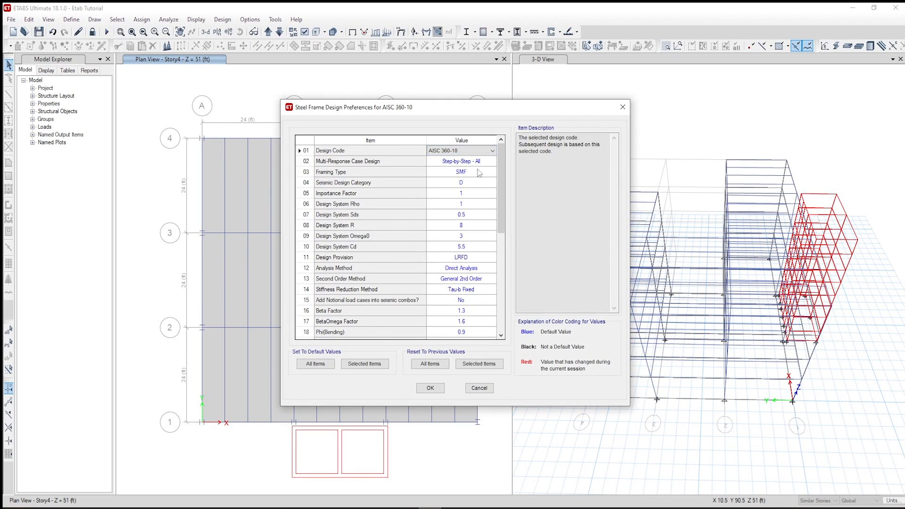
# Save the model as a new file named Etab Tutorial2.EDB in the ETAB Models folder
pyautogui.click(14, 20)
pyautogui.click(14, 19)
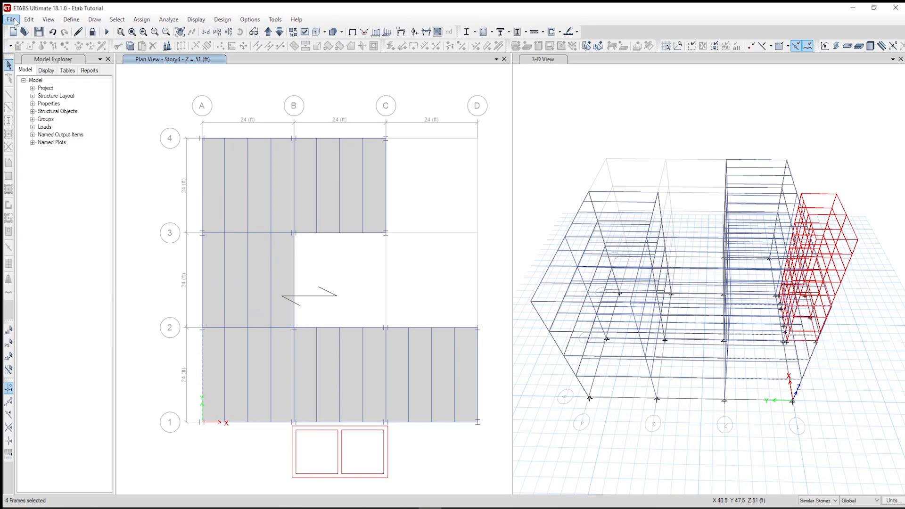
pyautogui.click(14, 19)
pyautogui.click(83, 86)
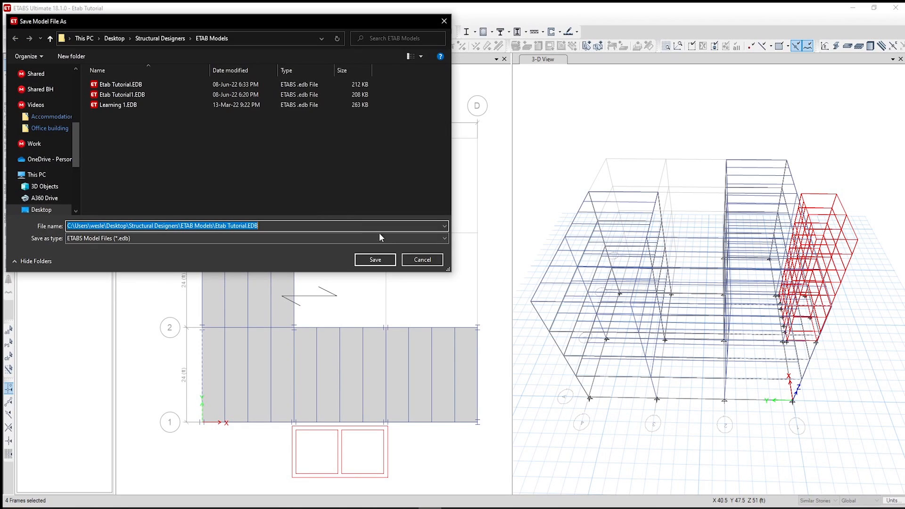
pyautogui.click(248, 226)
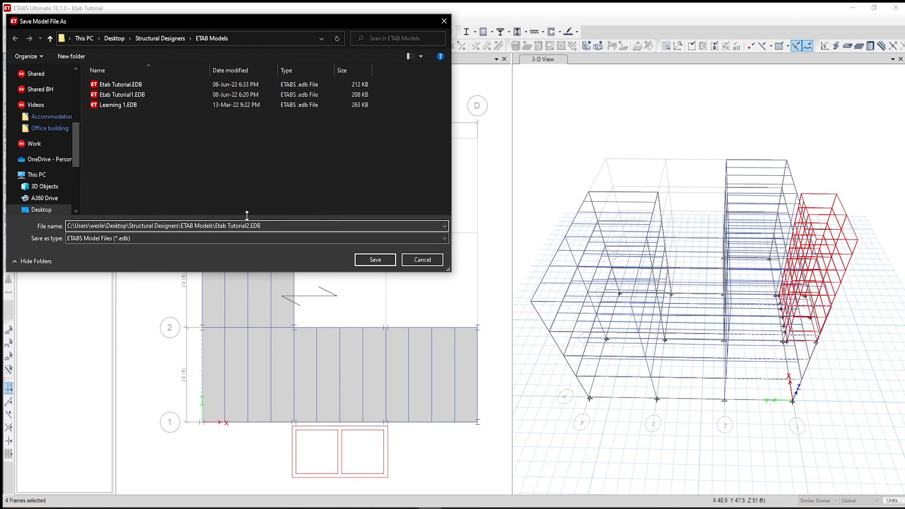
pyautogui.press('Return')
# Run the analysis, then set the 3-D window to the default 3-D view with the undeformed shape
pyautogui.click(107, 32)
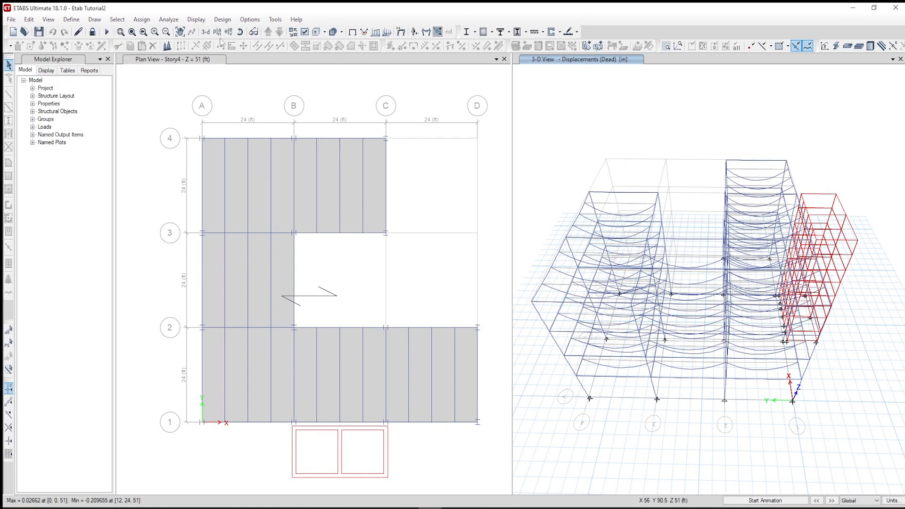
pyautogui.click(206, 32)
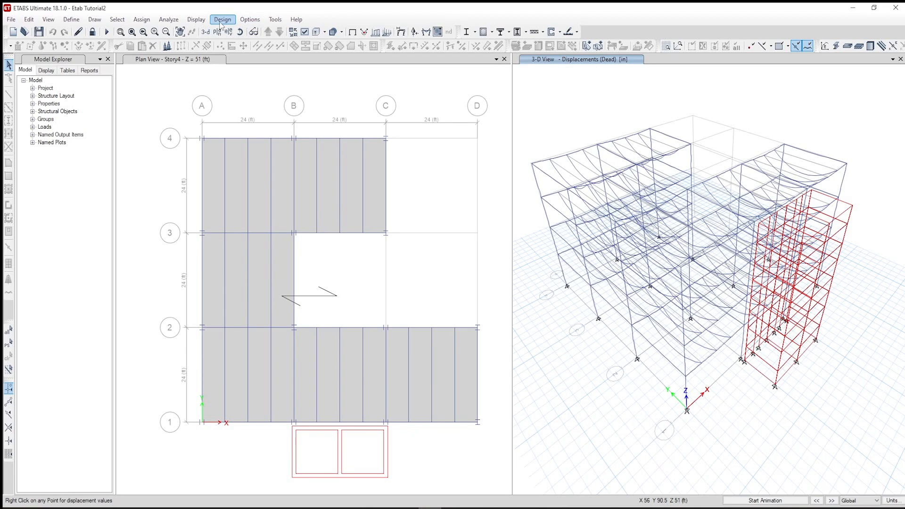
pyautogui.click(352, 32)
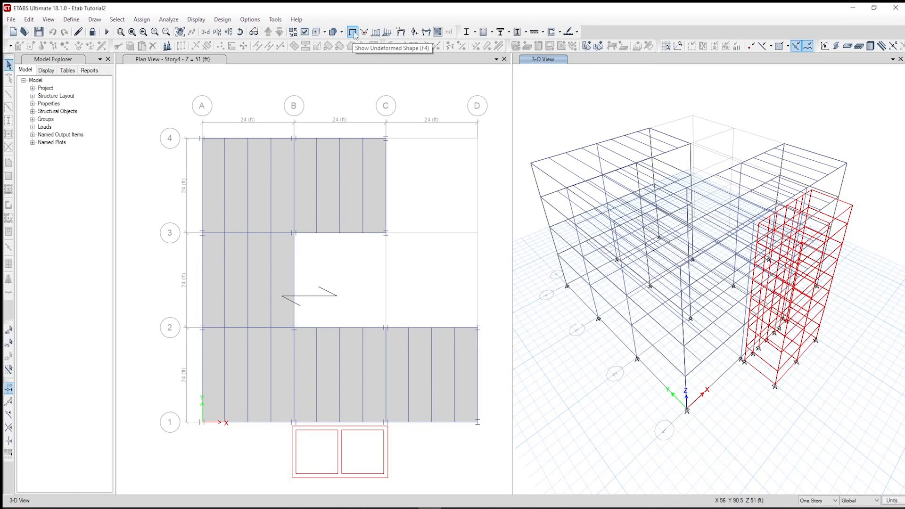
# Run the steel frame design check, declining both to reiterate analysis and design and to select the frames with differing sections
pyautogui.click(222, 19)
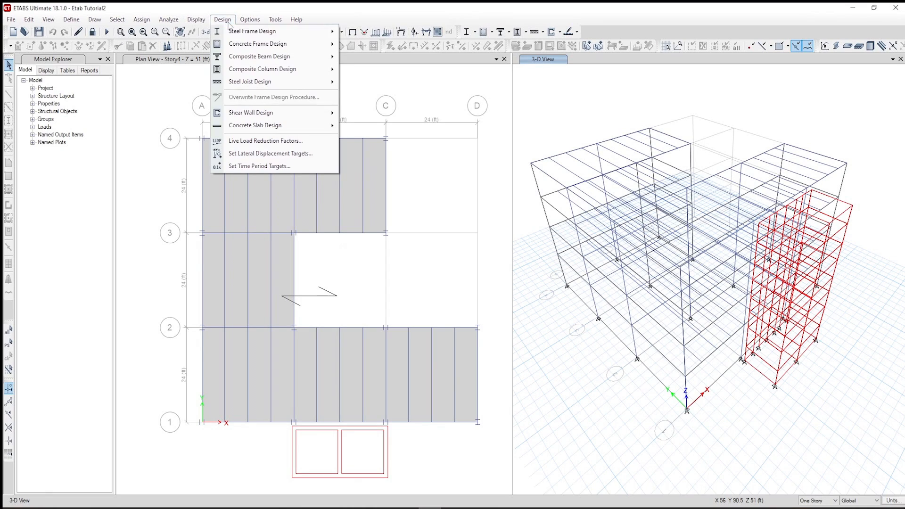
pyautogui.moveTo(295, 38)
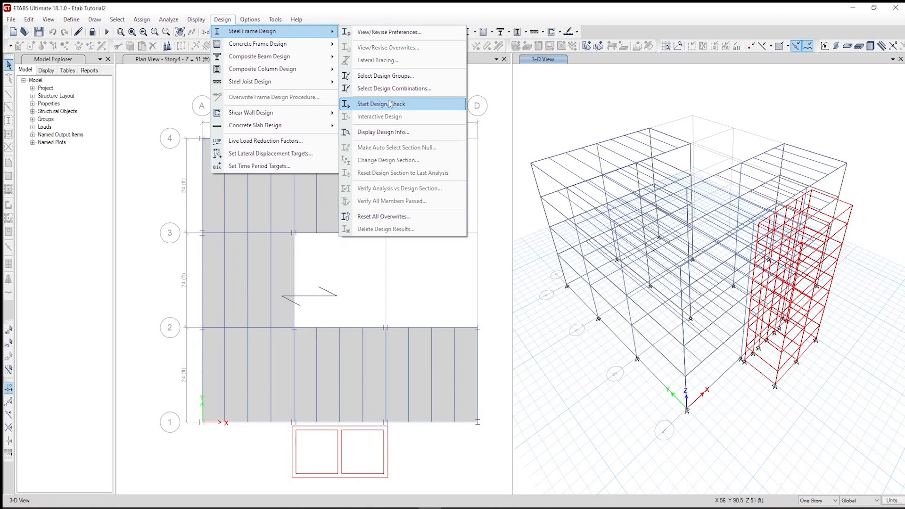
pyautogui.click(381, 104)
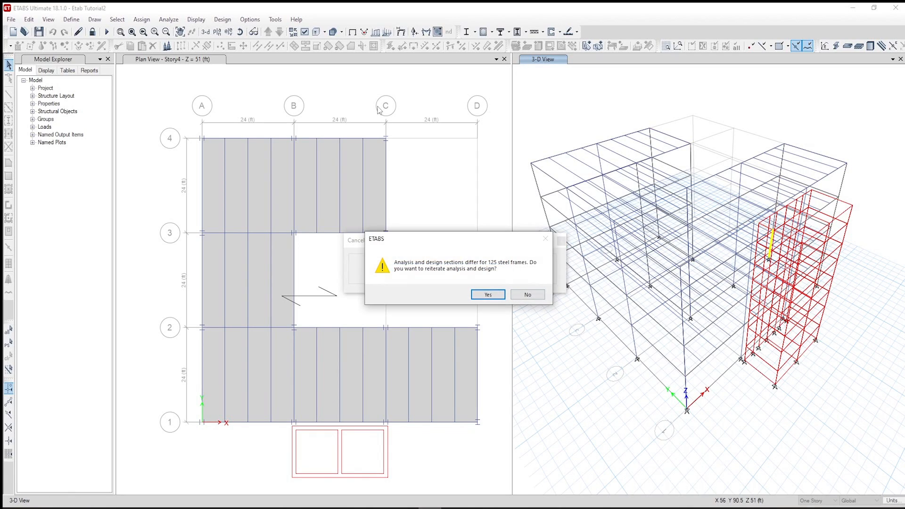
pyautogui.click(529, 297)
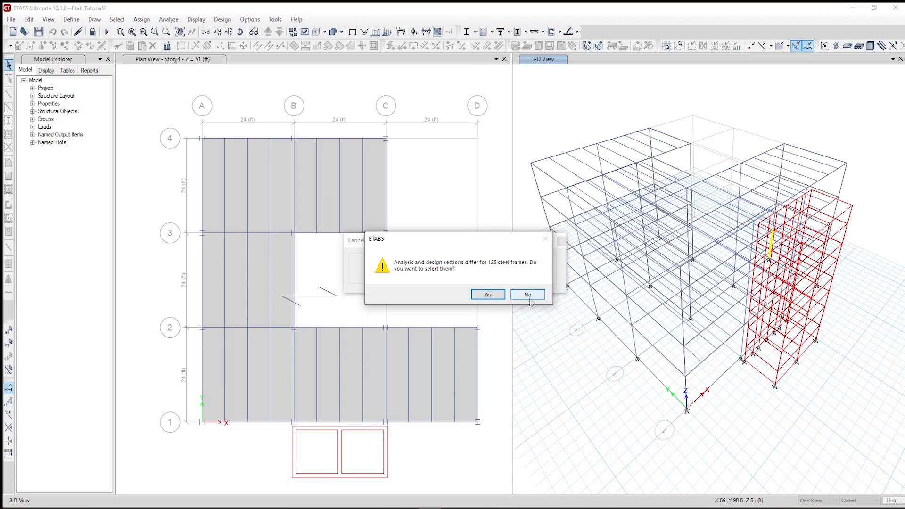
pyautogui.click(529, 296)
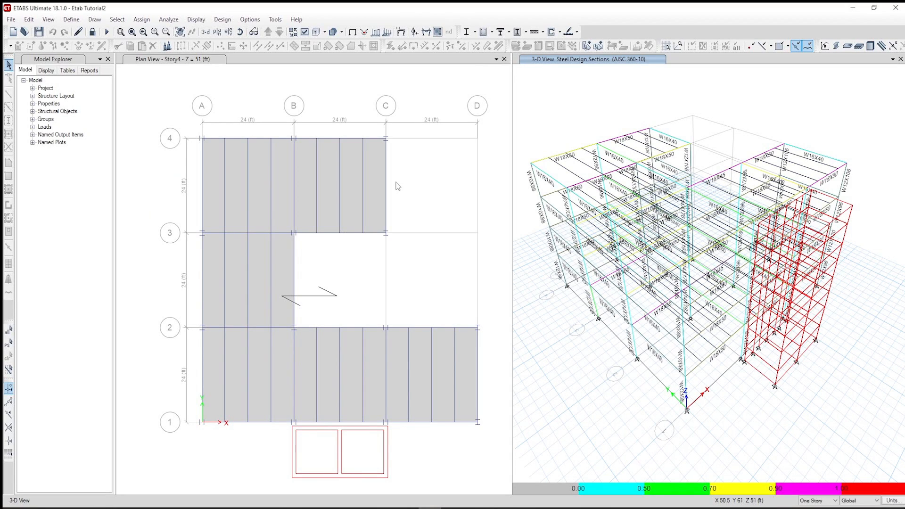
# Display the steel frame design output as P-M Ratio Colors & Values in the Story4 plan view
pyautogui.click(184, 61)
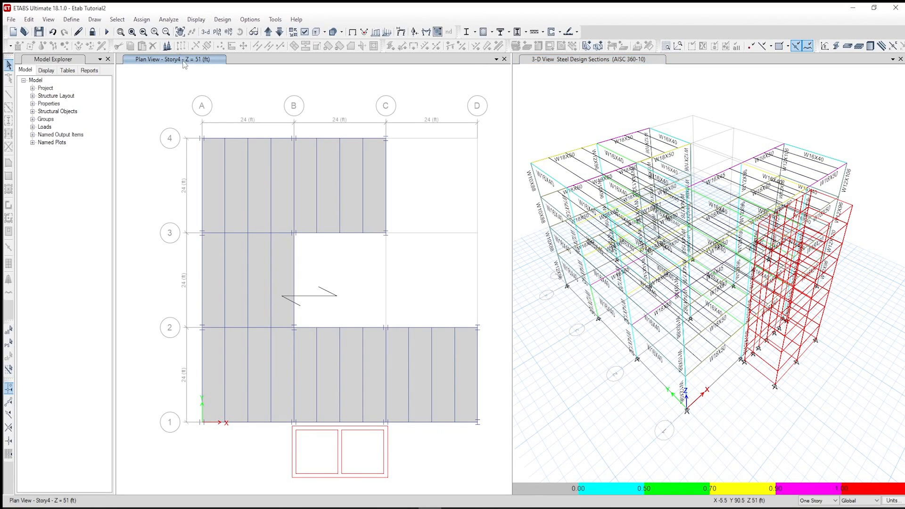
pyautogui.click(223, 19)
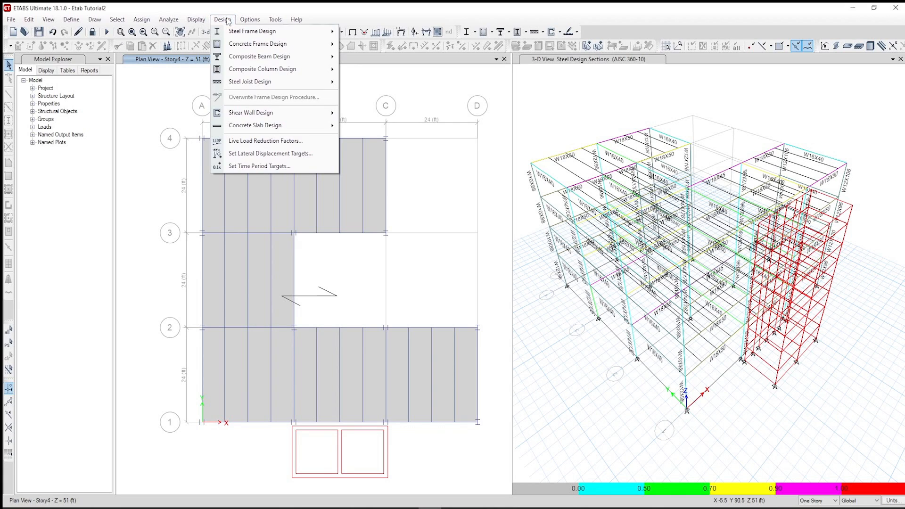
pyautogui.moveTo(266, 35)
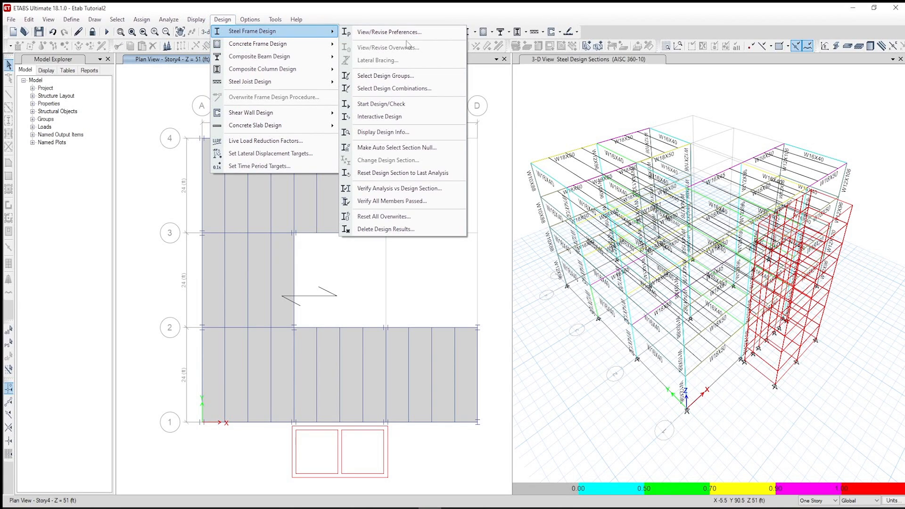
pyautogui.click(403, 134)
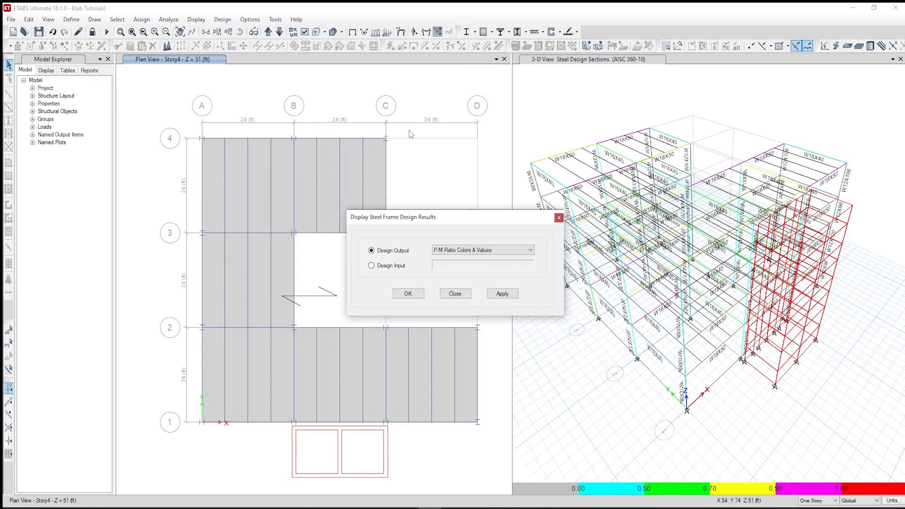
pyautogui.click(475, 254)
pyautogui.click(475, 255)
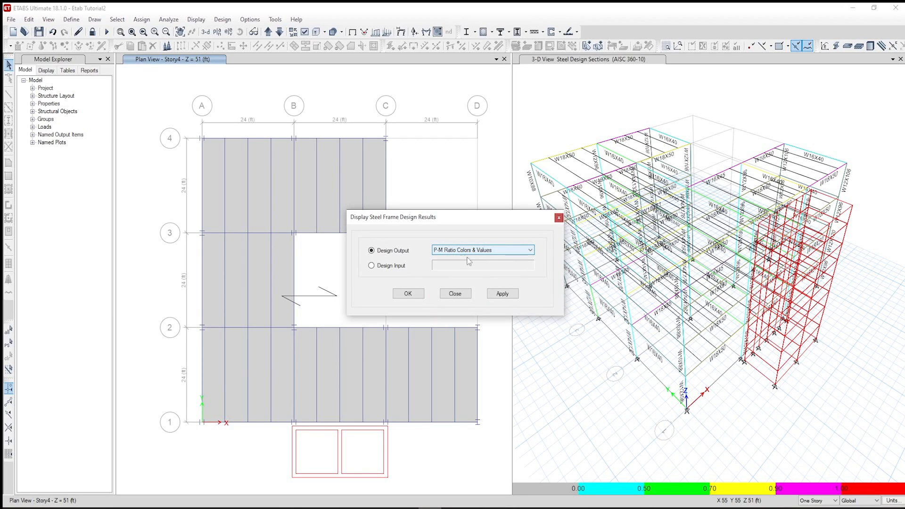
pyautogui.click(408, 294)
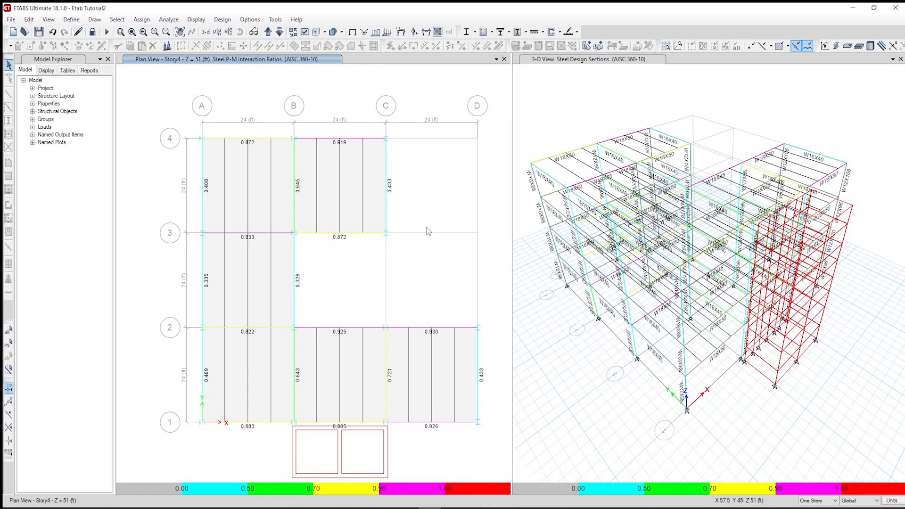
# Examine the steel stress check and design details of the Story4 beam on grid line C between grids 3 and 4
pyautogui.moveTo(389, 202)
pyautogui.rightClick(389, 202)
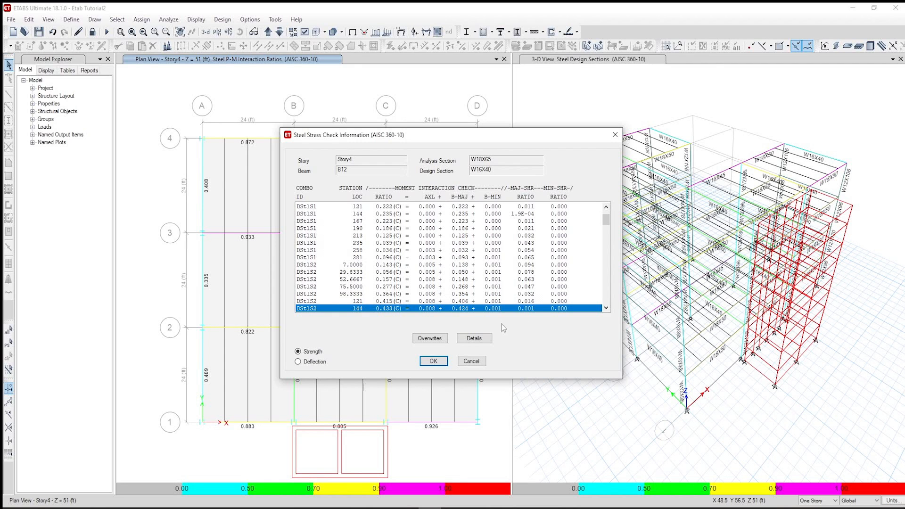
pyautogui.click(475, 338)
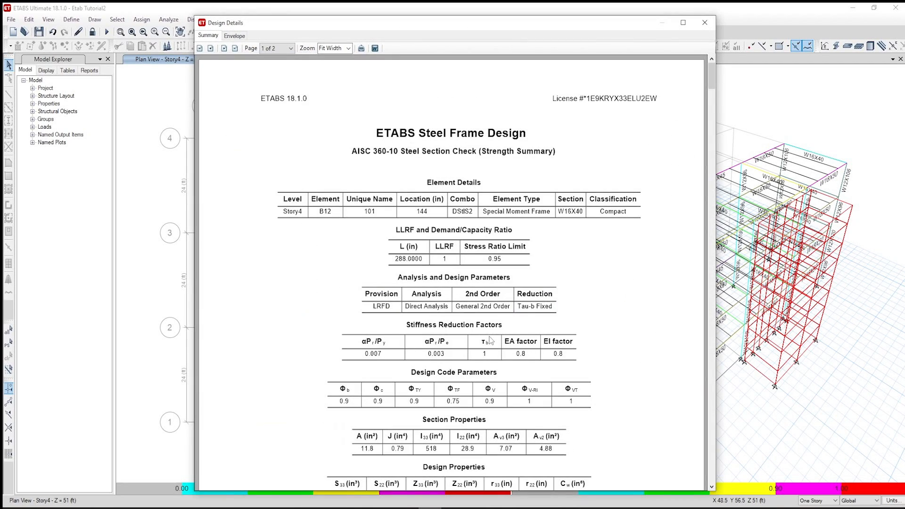
pyautogui.scroll(-15, 491, 341)
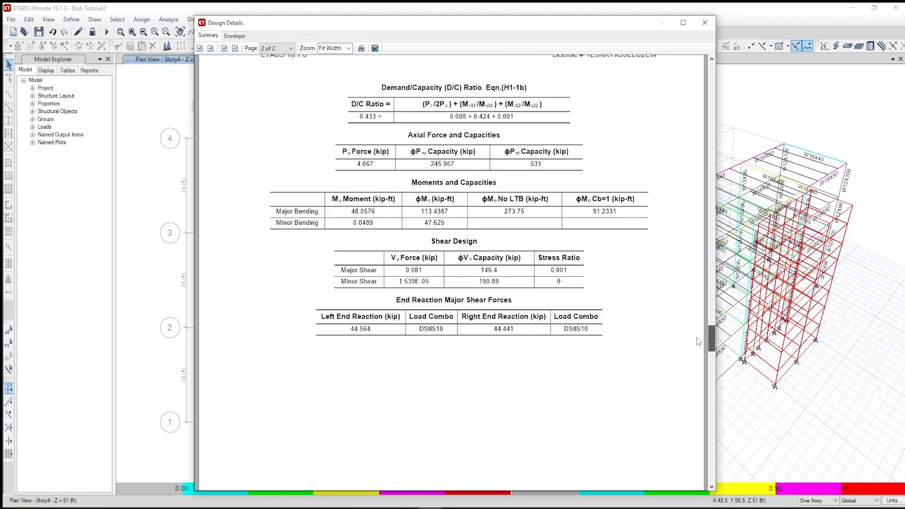
pyautogui.scroll(15, 699, 366)
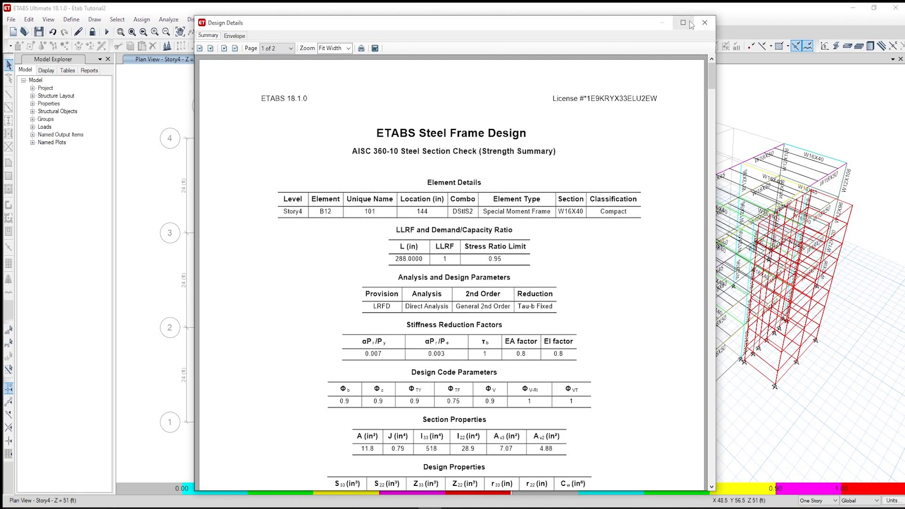
pyautogui.click(704, 23)
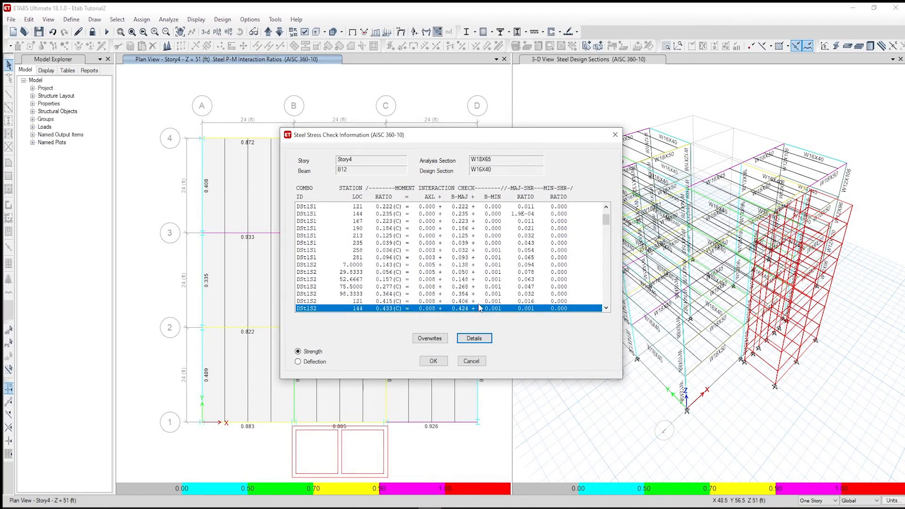
pyautogui.click(471, 361)
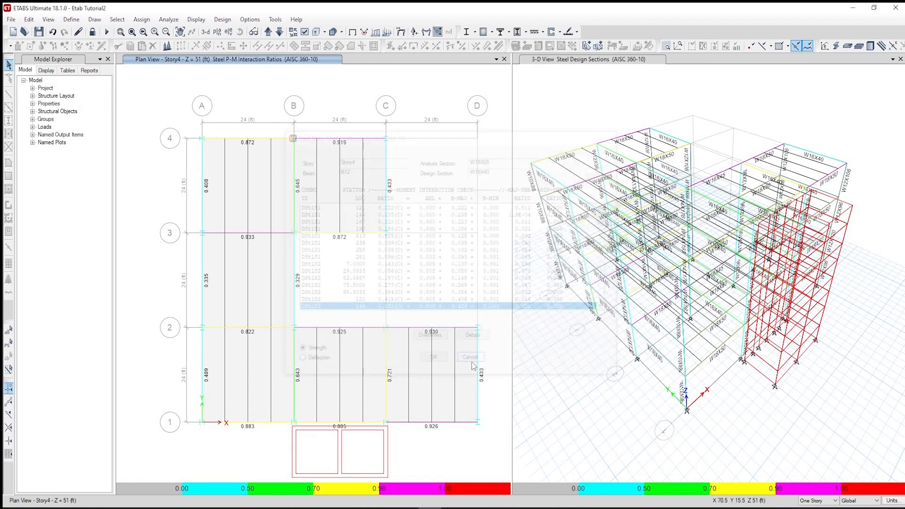
# Return the Story4 plan view to the undeformed shape and rerun the analysis
pyautogui.click(195, 21)
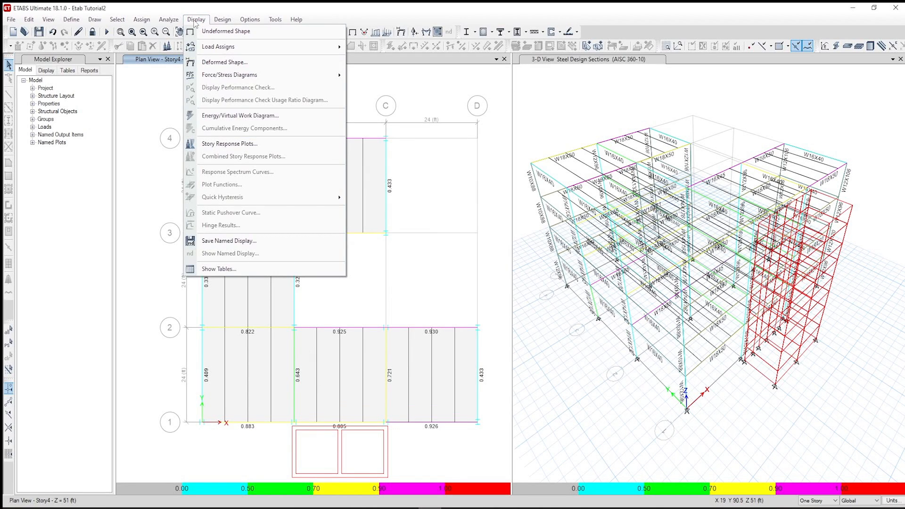
pyautogui.click(210, 32)
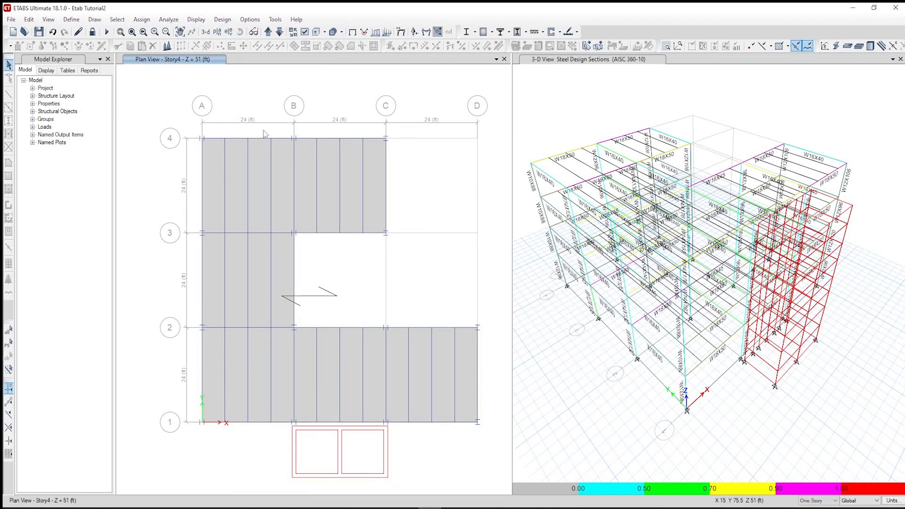
pyautogui.press('F5')
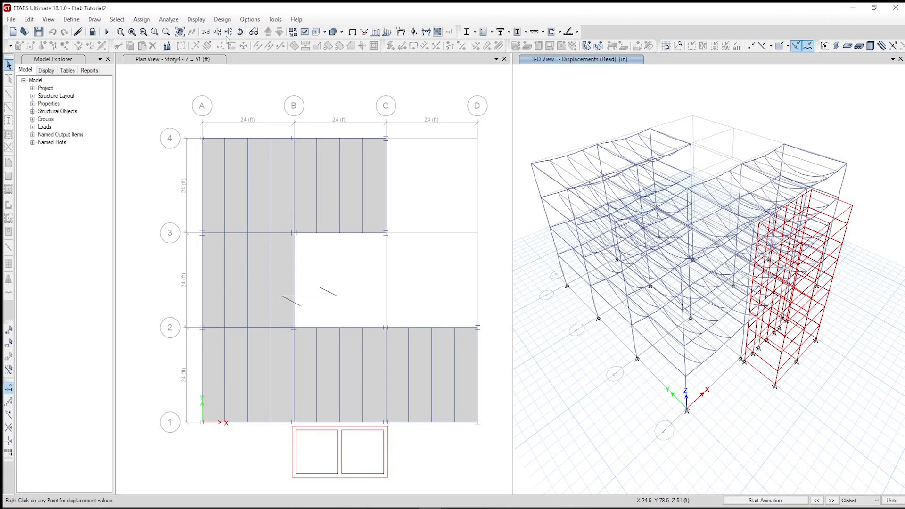
# Run the steel frame design check, accepting each offer to reiterate analysis and design for the differing sections
pyautogui.click(222, 20)
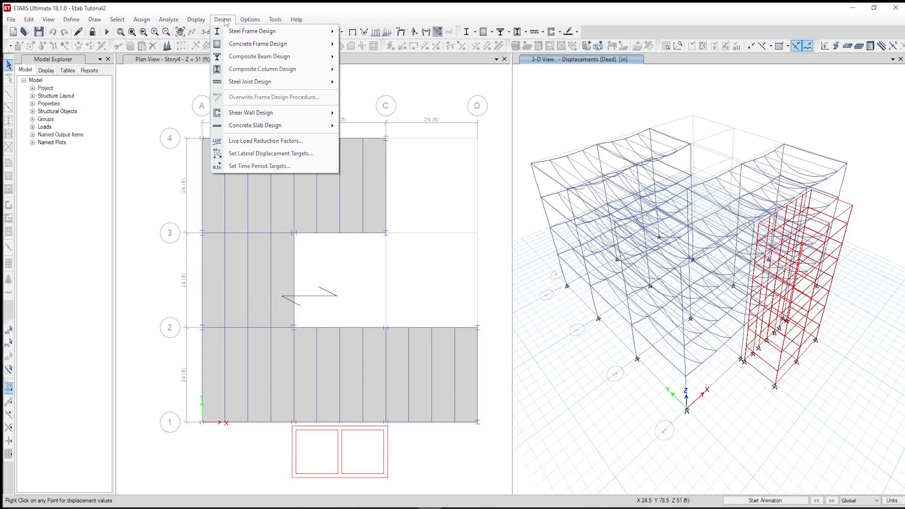
pyautogui.moveTo(264, 31)
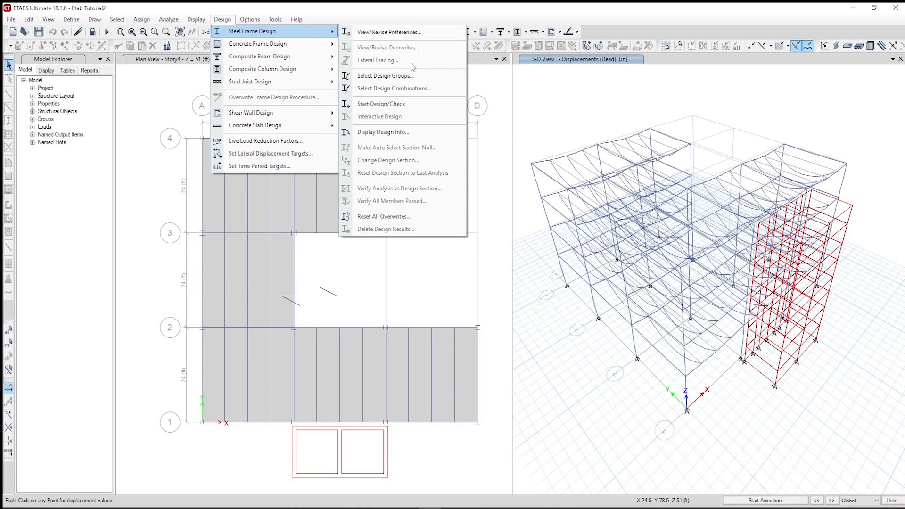
pyautogui.click(410, 108)
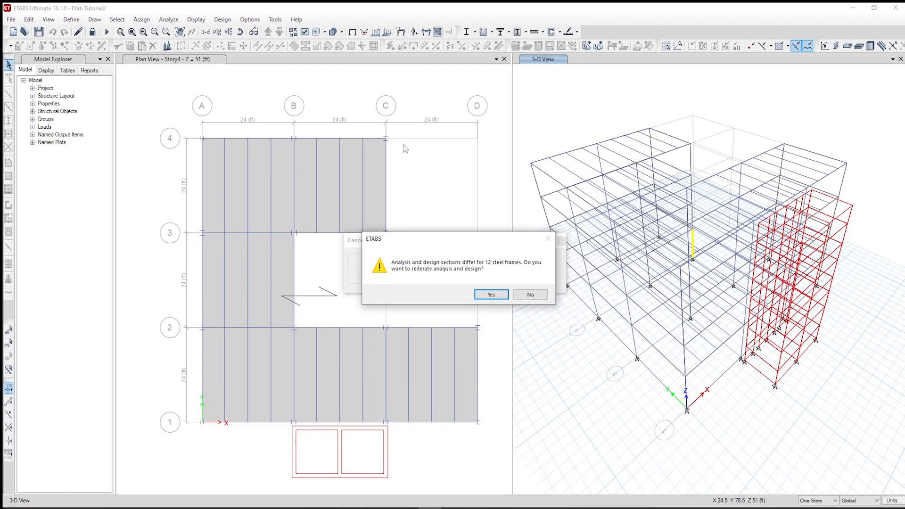
pyautogui.click(490, 297)
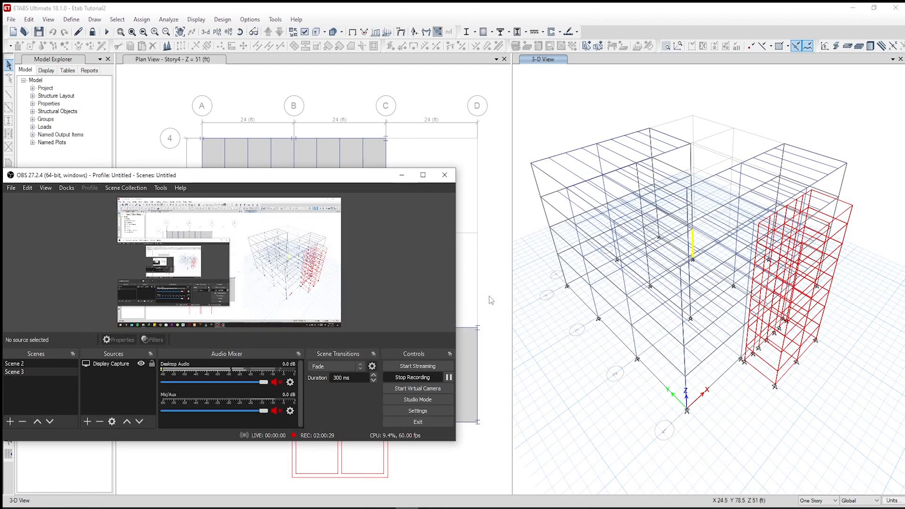
pyautogui.click(461, 253)
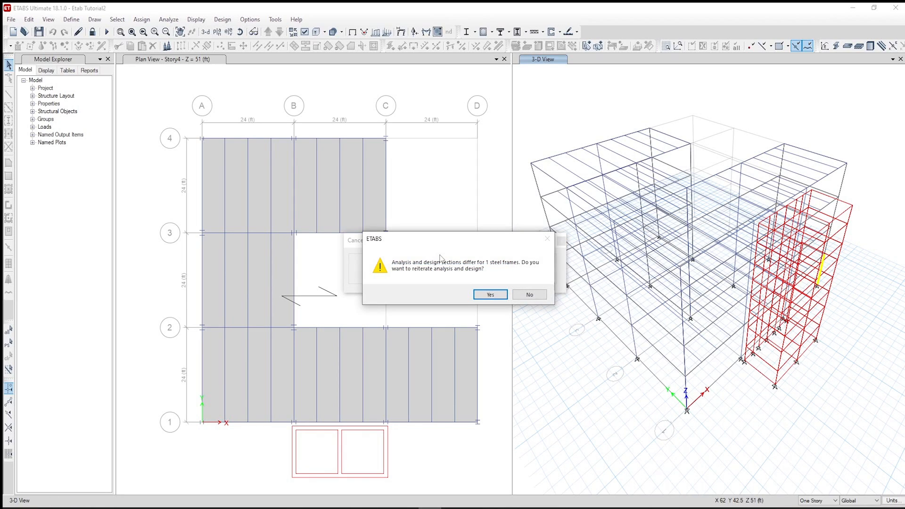
pyautogui.click(490, 294)
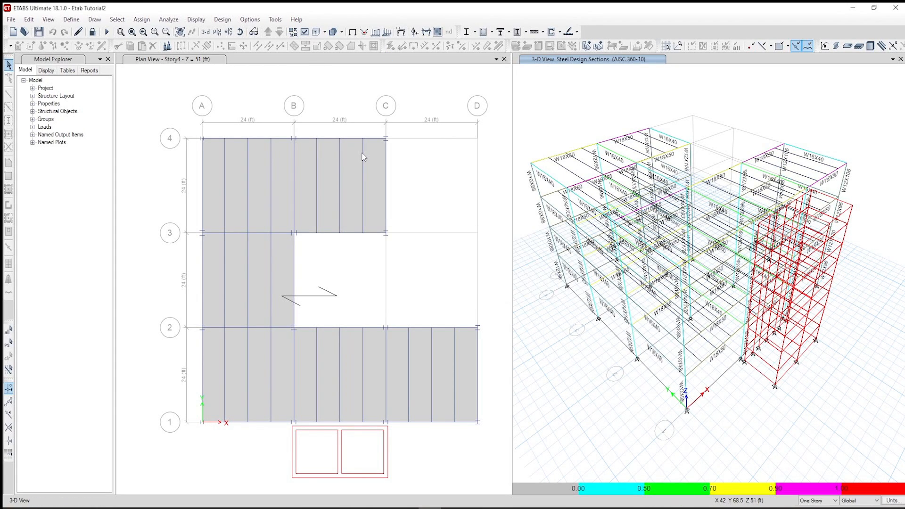
# Unlock the model, accepting deletion of the analysis results, and rerun the analysis
pyautogui.click(92, 32)
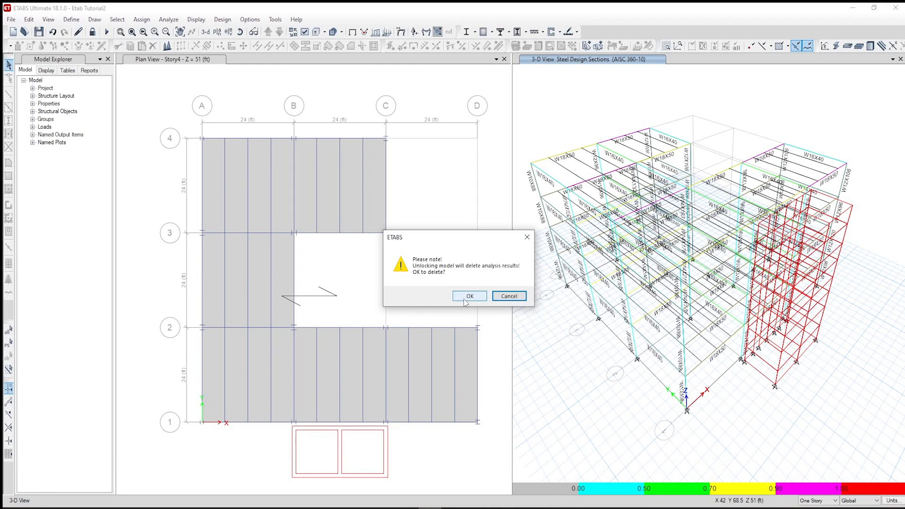
pyautogui.click(460, 296)
pyautogui.click(107, 32)
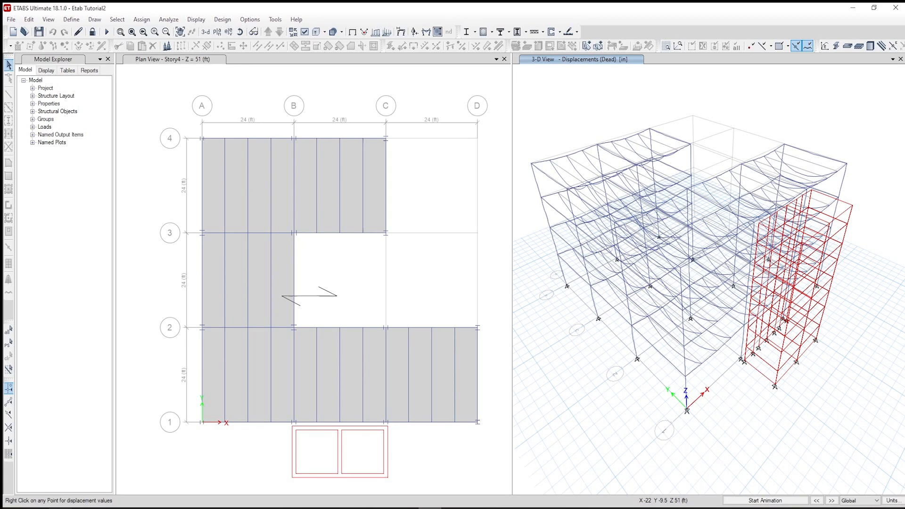
# Repeat the steel frame design check on the freshly analyzed model
pyautogui.click(223, 19)
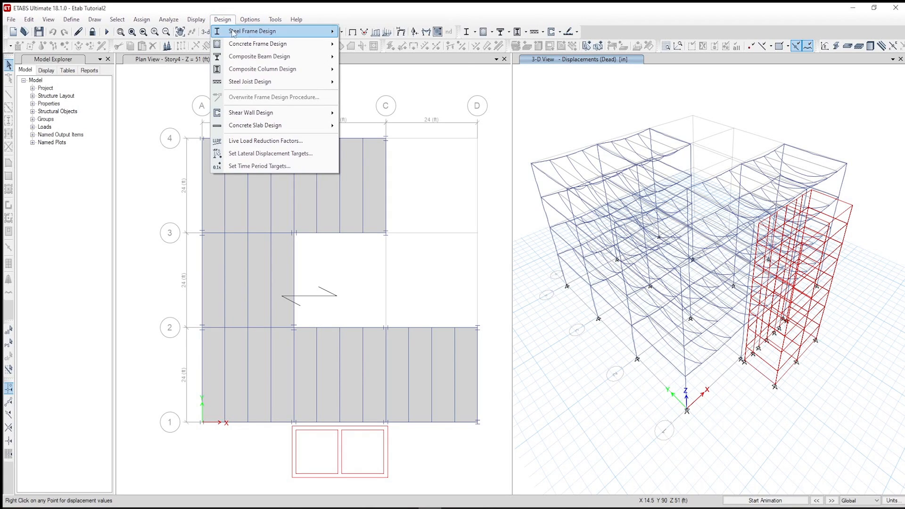
pyautogui.moveTo(234, 33)
pyautogui.click(404, 103)
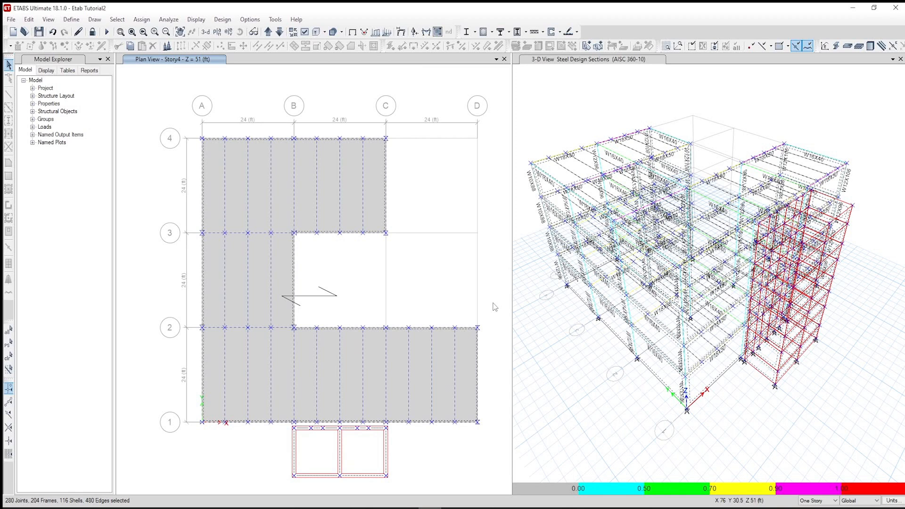
# With the whole model selected, verify whether all steel frame members pass the stress/capacity check
pyautogui.click(222, 19)
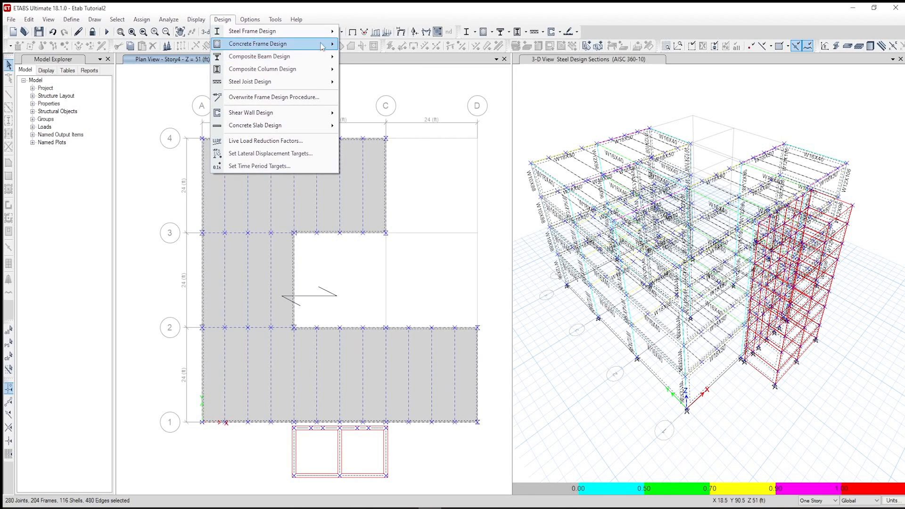
pyautogui.moveTo(330, 31)
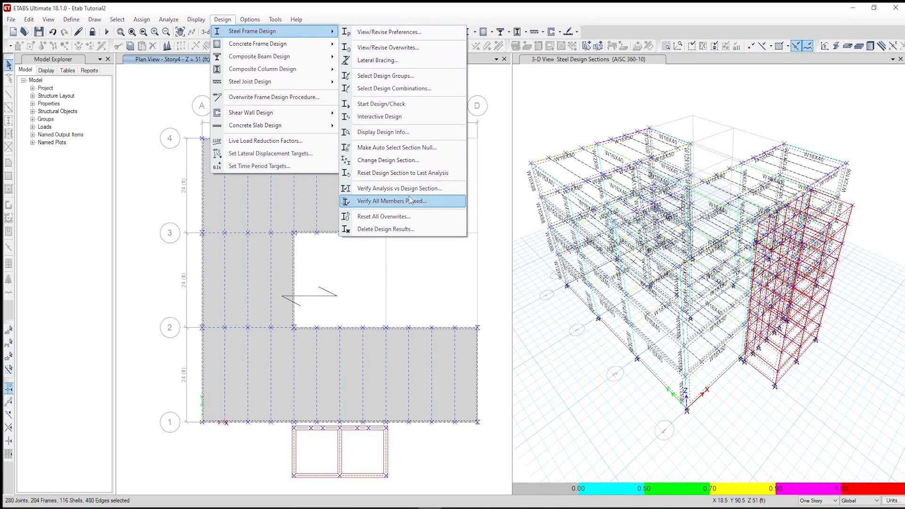
pyautogui.click(411, 203)
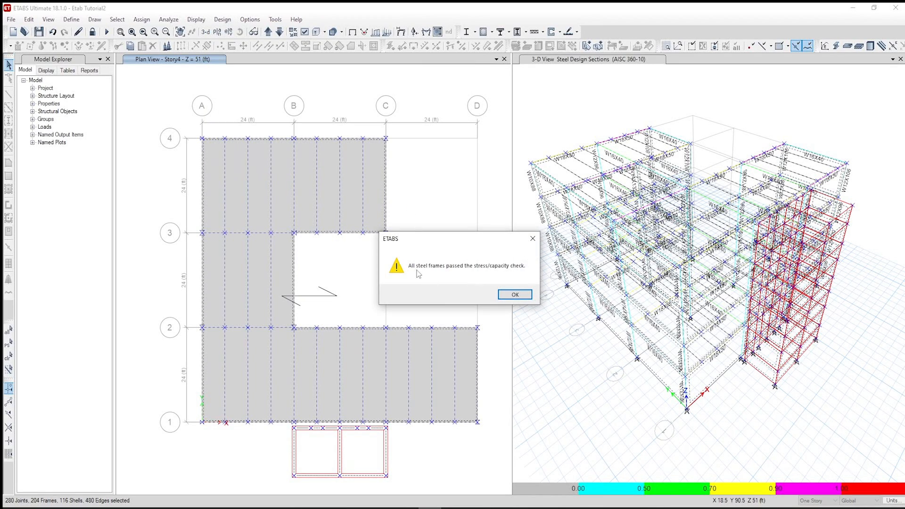